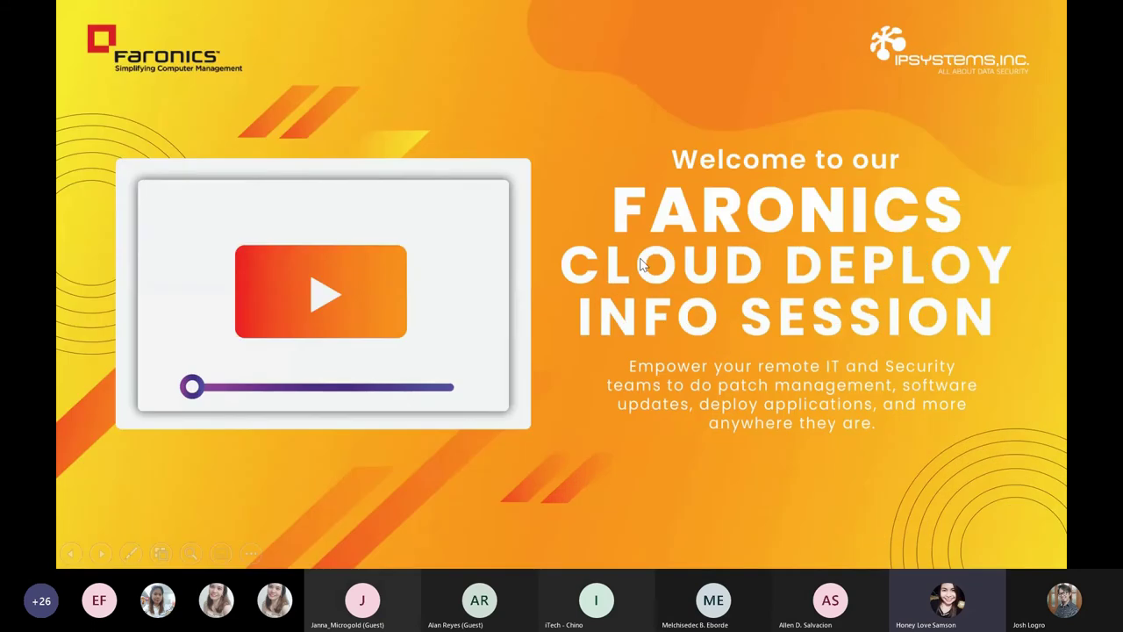
- Bring up the slide show options menu on the welcome slide, then dismiss it
{"action": "right_click", "coordinate": [641, 264]}
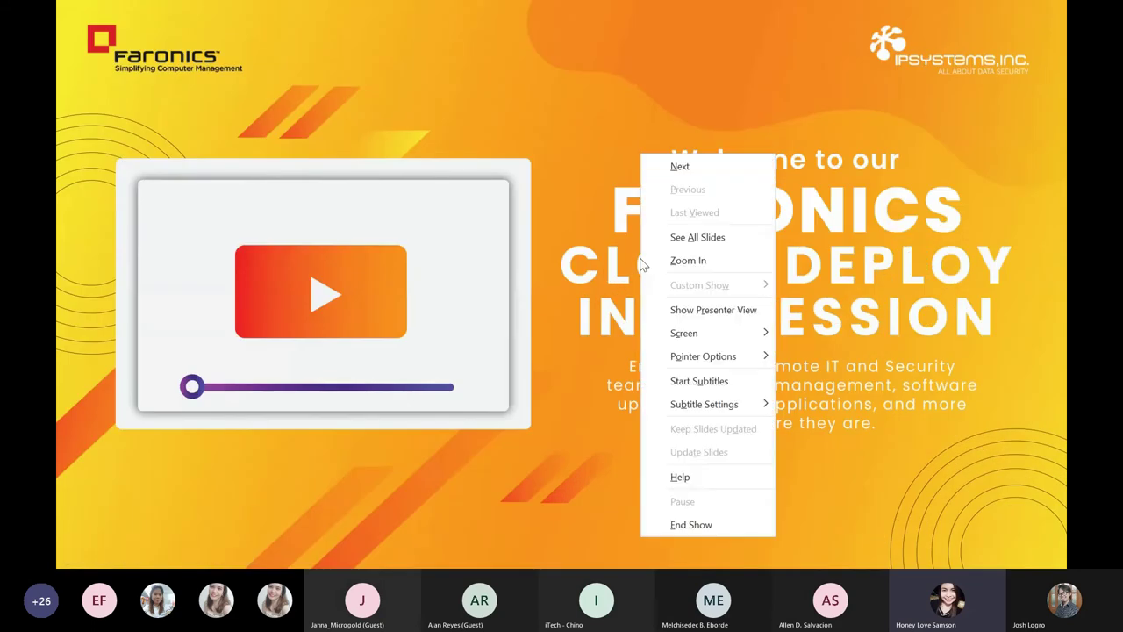
{"action": "left_click", "coordinate": [700, 315]}
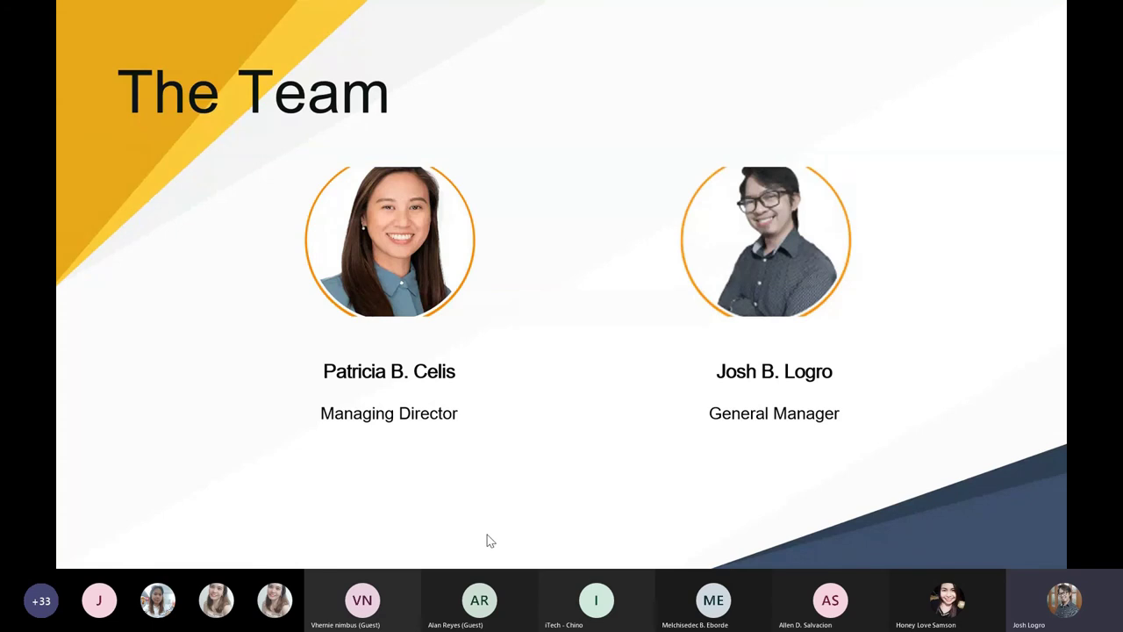
- Advance the slide show to the Key Strategic Initiatives: Protection of Individuals slide
{"action": "key", "text": "Right"}
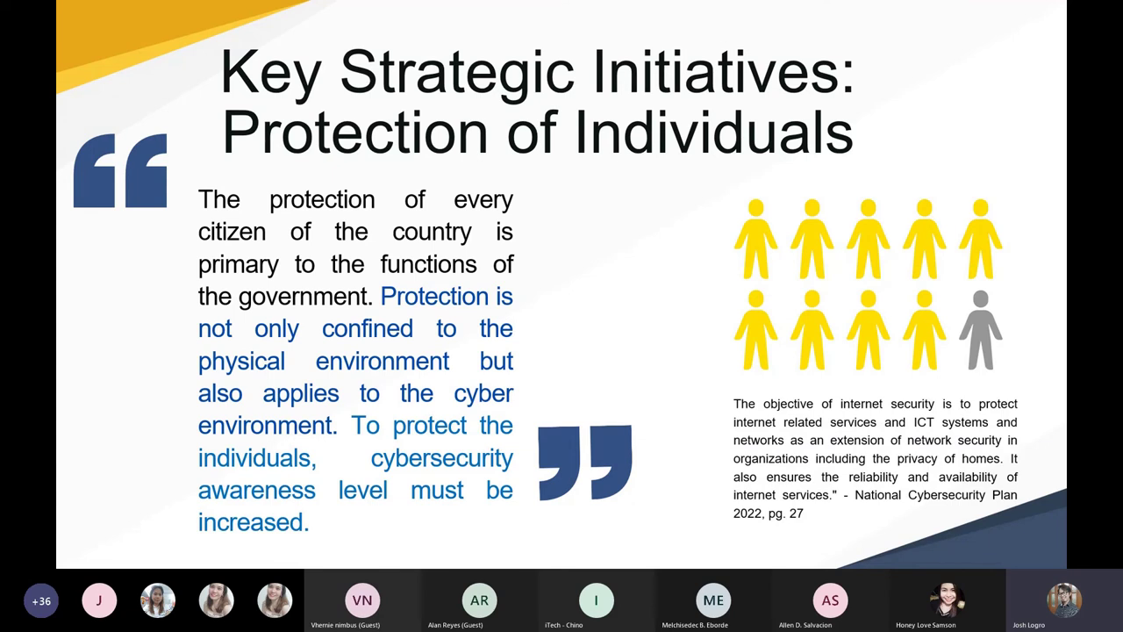
- Advance to the next slide, about customers across verticals
{"action": "left_click", "coordinate": [466, 533]}
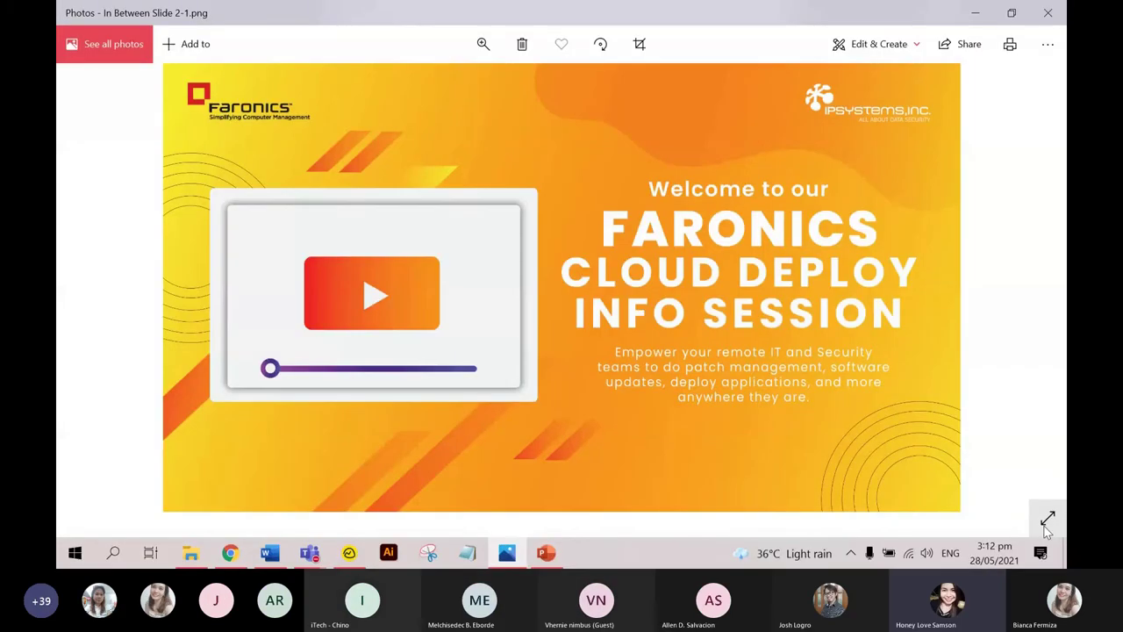
- Show the Faronics Cloud Deploy welcome image full screen in Photos
{"action": "left_click", "coordinate": [1048, 521]}
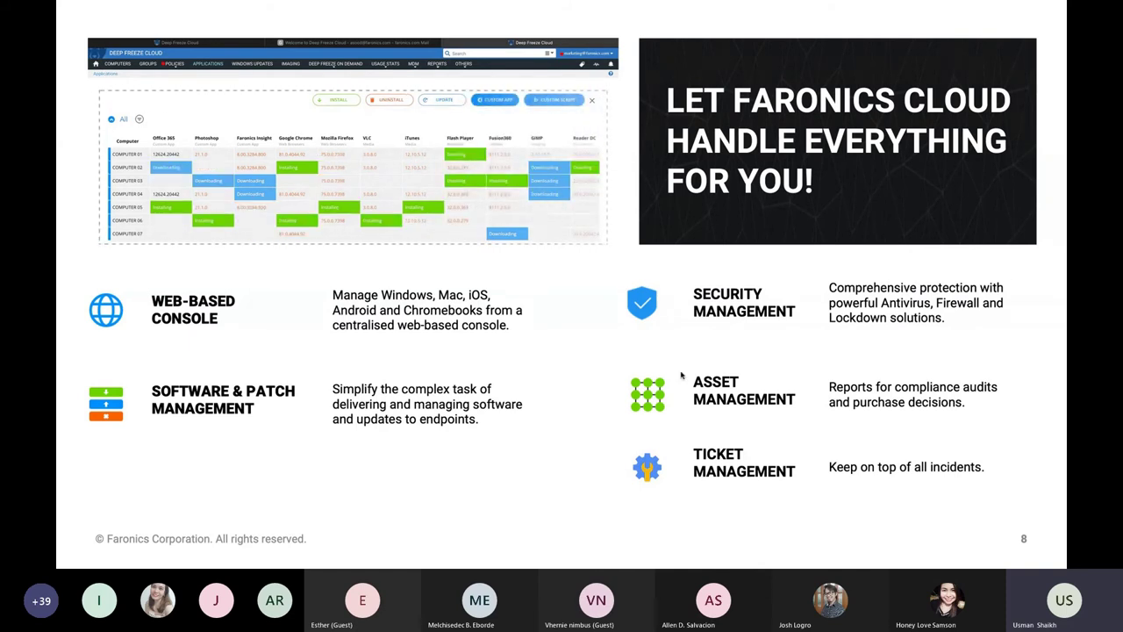
- Bring up the macOS app switcher to move from PowerPoint toward Firefox
{"action": "key", "text": "super+Tab"}
{"action": "key", "text": "super+Tab"}
{"action": "key", "text": "super+Tab"}
{"action": "key", "text": "super+Tab"}
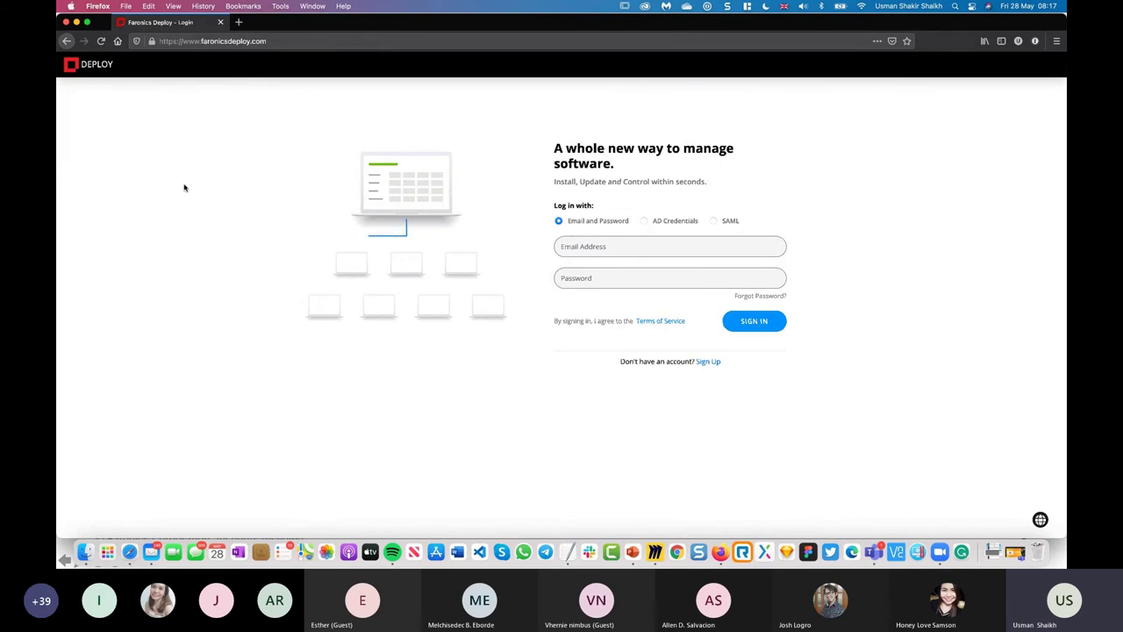
- Sign in to Faronics Deploy by autofilling the saved login from 1Password
{"action": "left_click", "coordinate": [628, 247]}
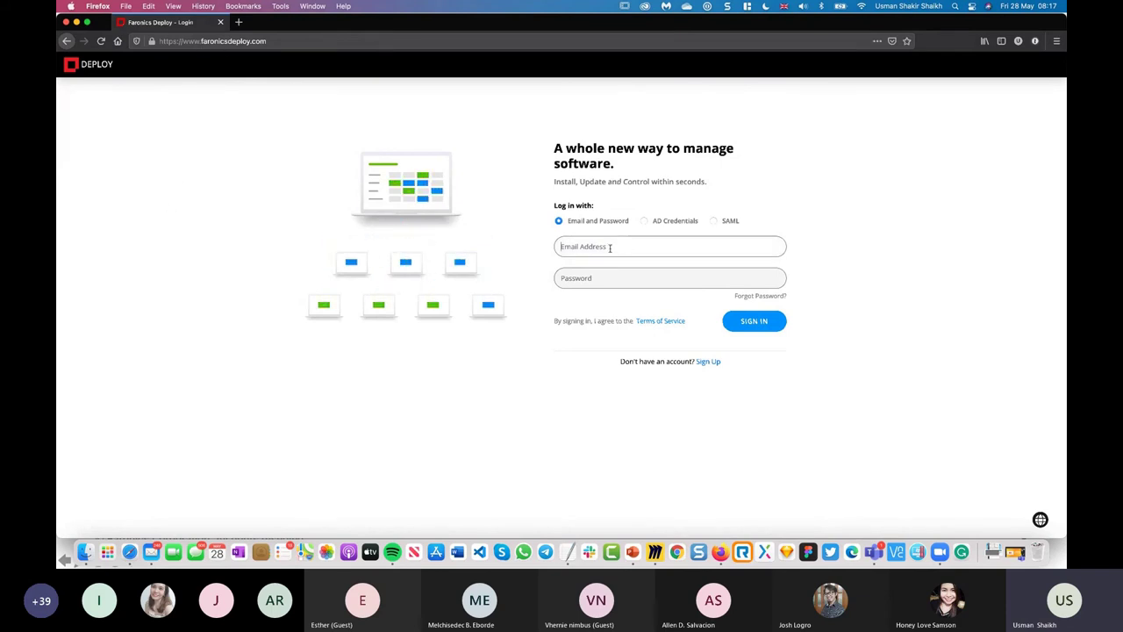
{"action": "left_click", "coordinate": [1017, 40]}
{"action": "left_click", "coordinate": [1039, 150]}
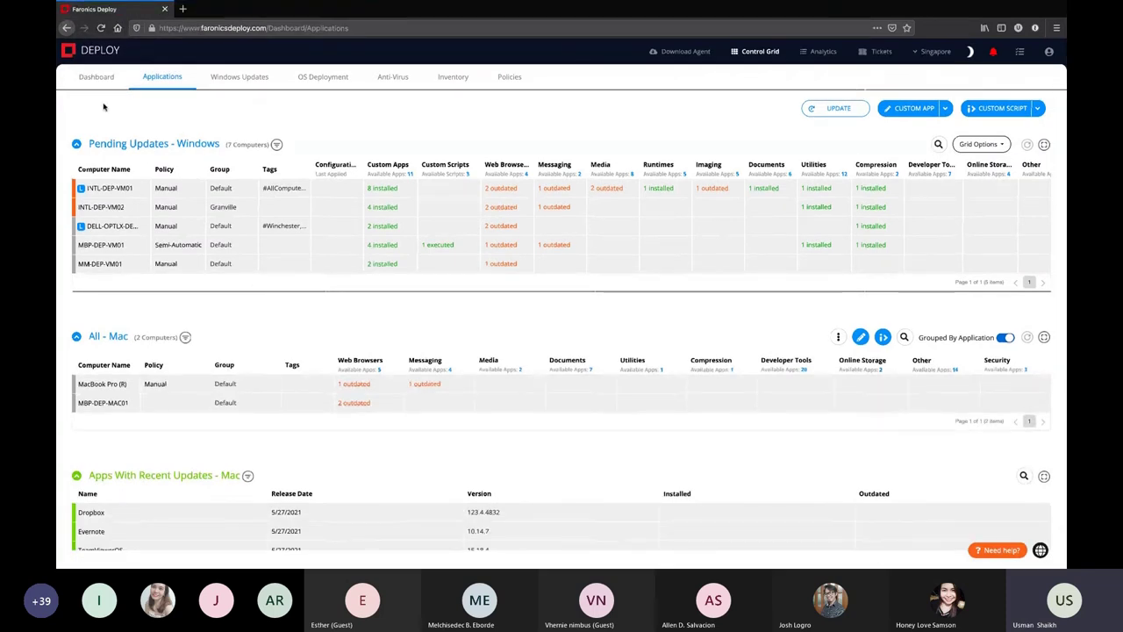
- Open the Dashboard showing 2 of 10 computers online and 7 apps with pending updates
{"action": "scroll", "coordinate": [103, 106], "scroll_direction": "up", "scroll_amount": 5}
{"action": "scroll", "coordinate": [122, 131], "scroll_direction": "up", "scroll_amount": 1}
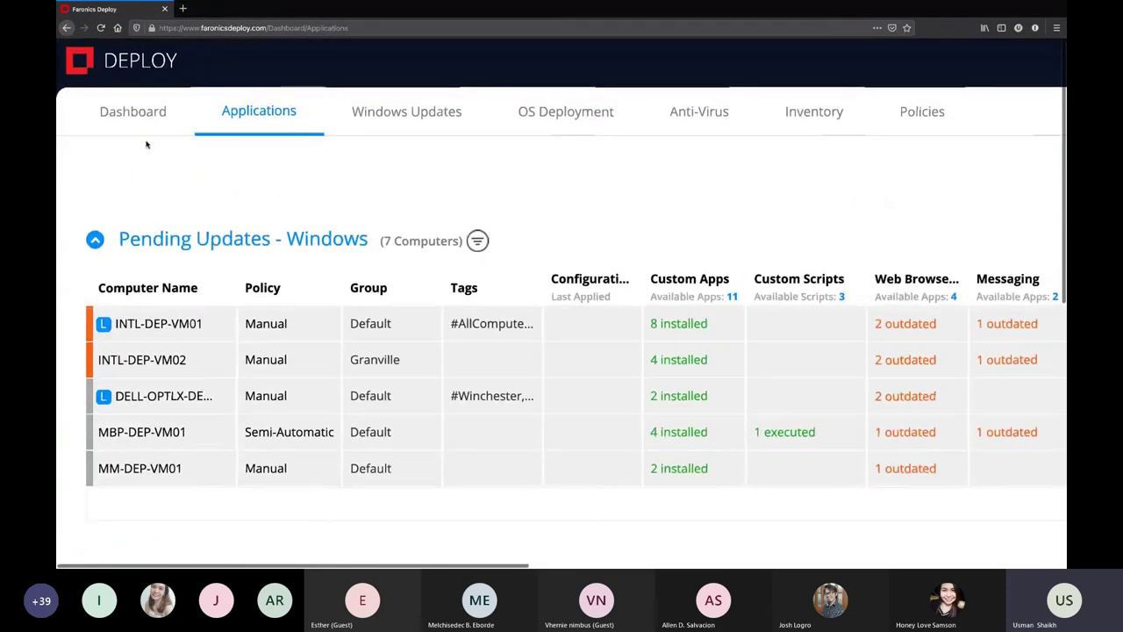
{"action": "scroll", "coordinate": [142, 163], "scroll_direction": "left", "scroll_amount": 2}
{"action": "left_click", "coordinate": [149, 119]}
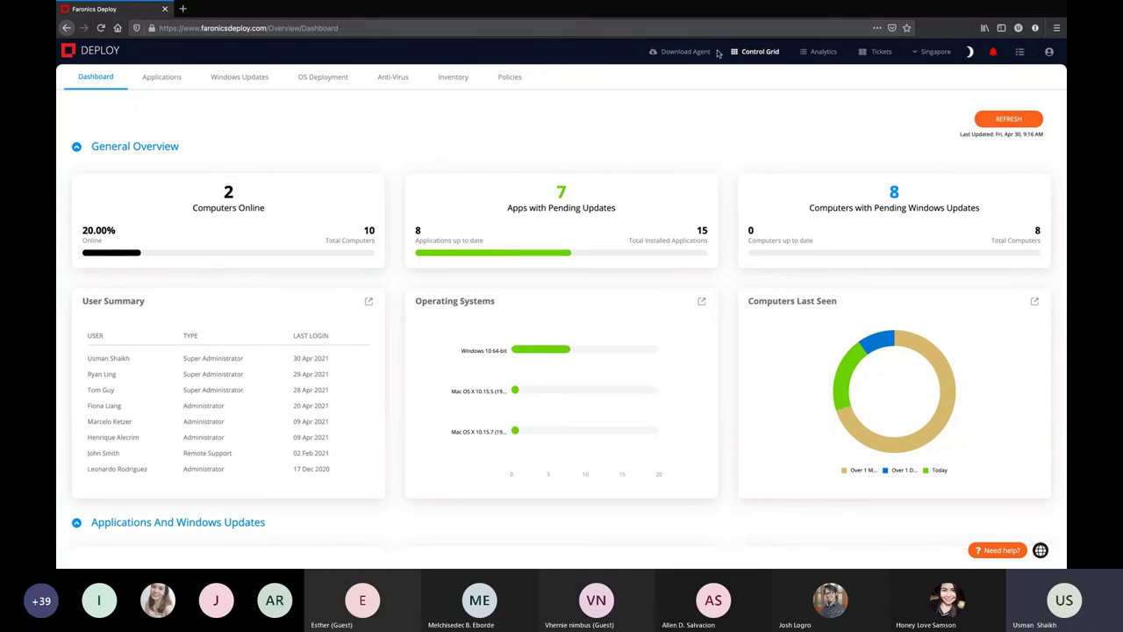
{"action": "left_click", "coordinate": [680, 51]}
{"action": "left_click", "coordinate": [642, 81]}
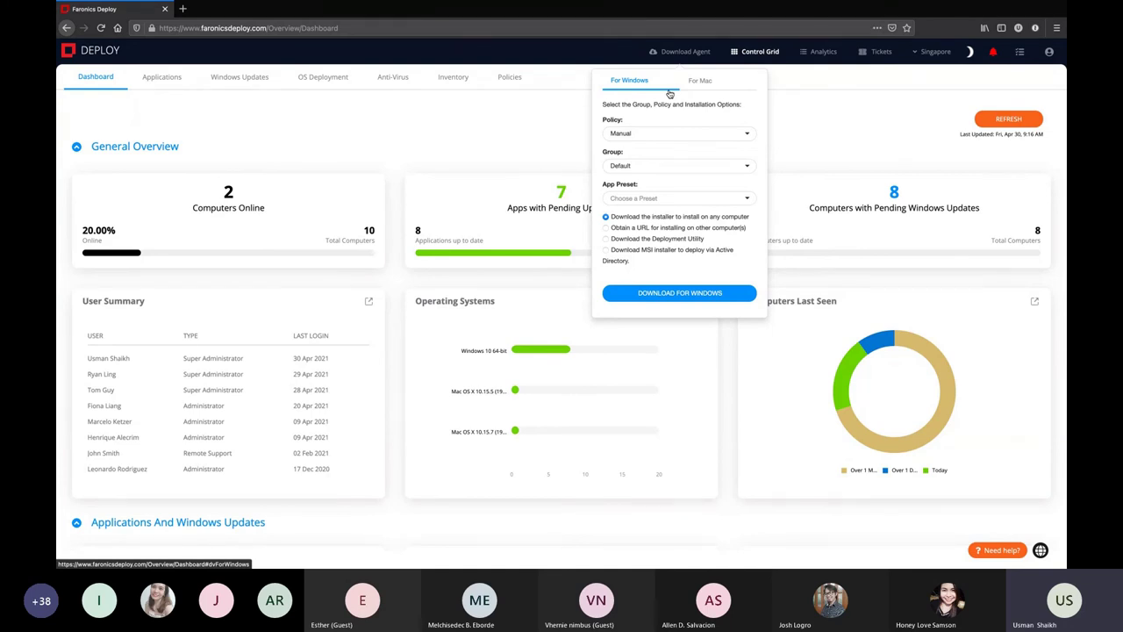
{"action": "left_click", "coordinate": [409, 143]}
{"action": "left_click", "coordinate": [347, 151]}
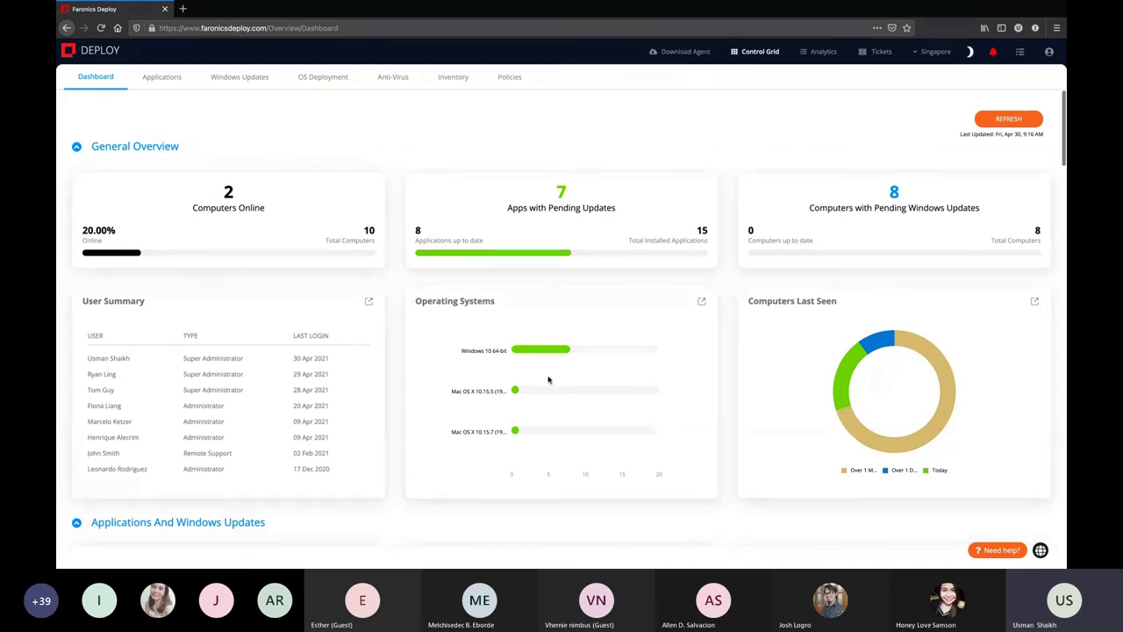
{"action": "scroll", "coordinate": [549, 379], "scroll_direction": "down", "scroll_amount": 1}
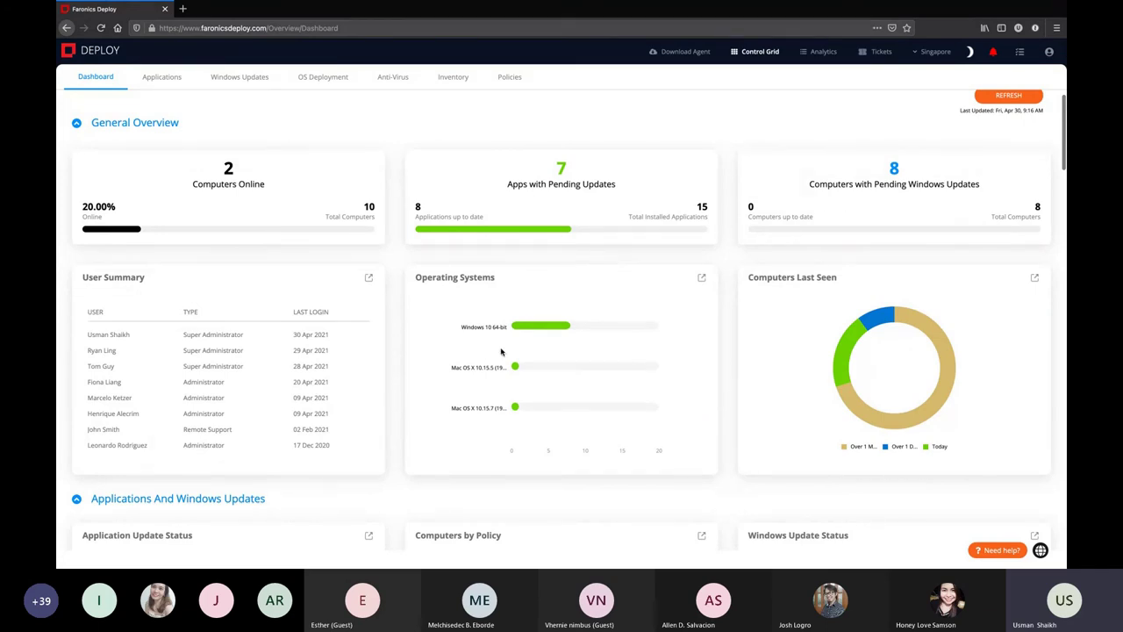
{"action": "scroll", "coordinate": [506, 323], "scroll_direction": "down", "scroll_amount": 3}
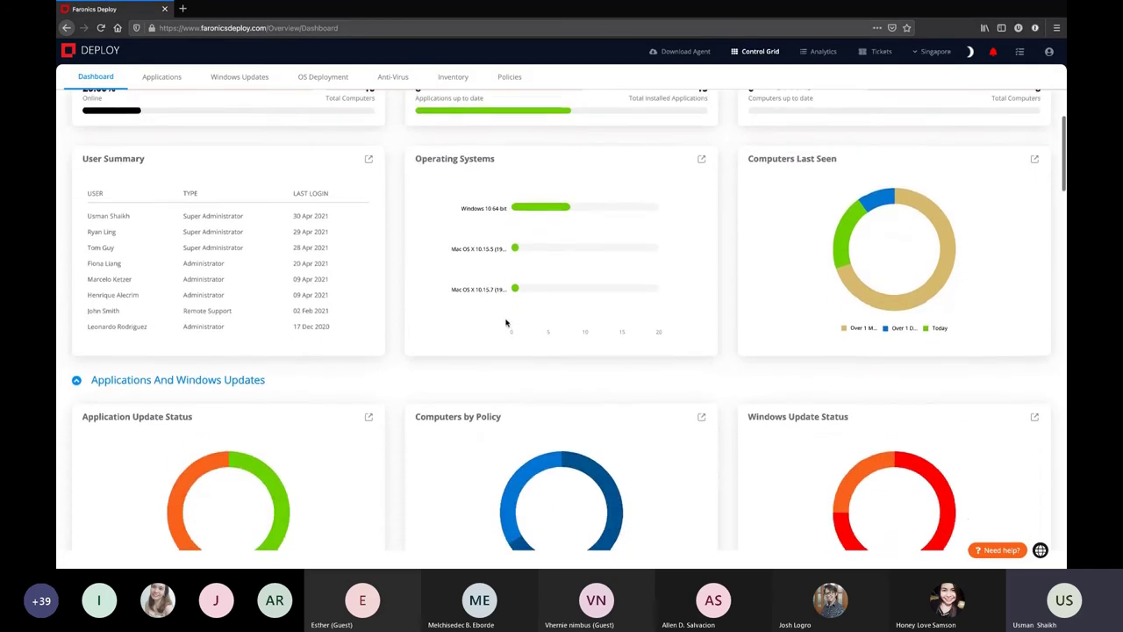
{"action": "scroll", "coordinate": [506, 323], "scroll_direction": "down", "scroll_amount": 2}
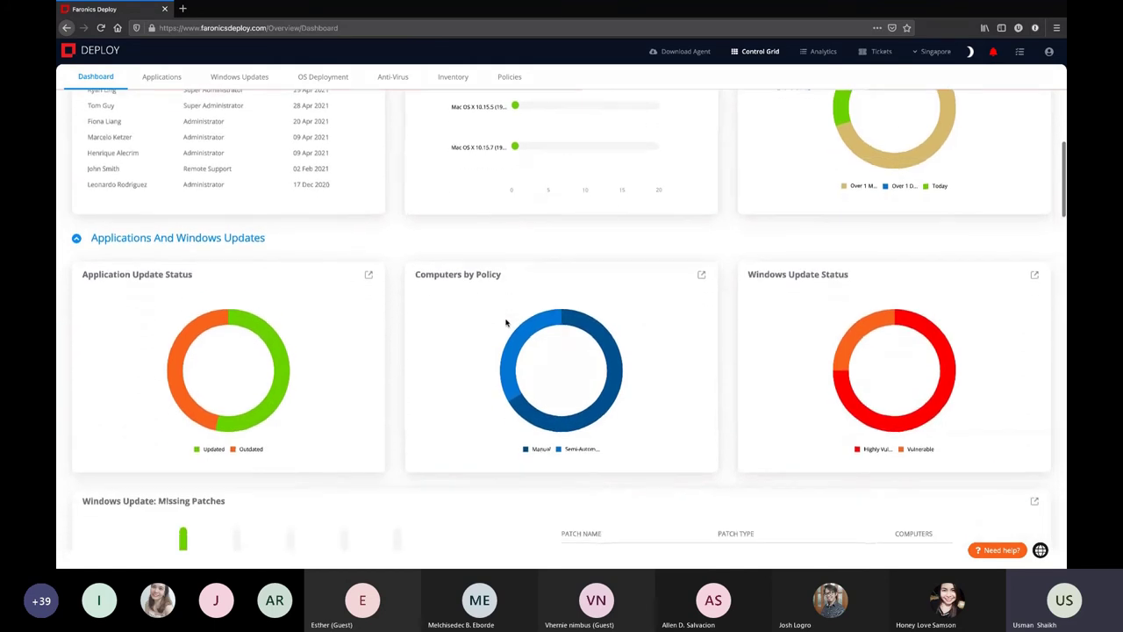
{"action": "scroll", "coordinate": [505, 323], "scroll_direction": "down", "scroll_amount": 2}
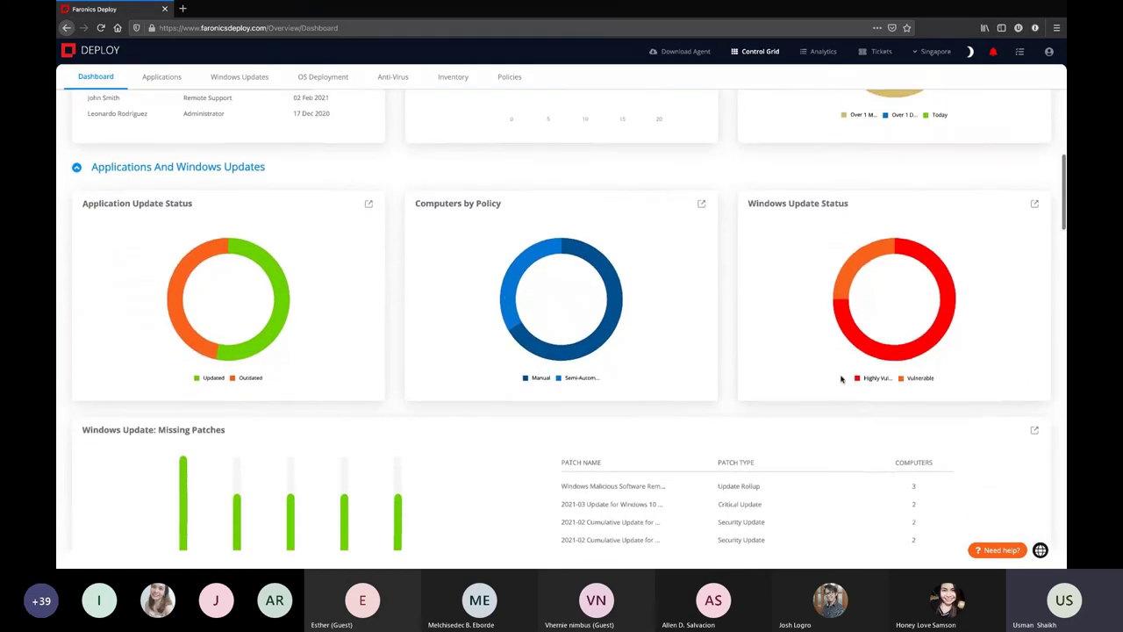
{"action": "mouse_move", "coordinate": [873, 347]}
{"action": "scroll", "coordinate": [383, 353], "scroll_direction": "down", "scroll_amount": 4}
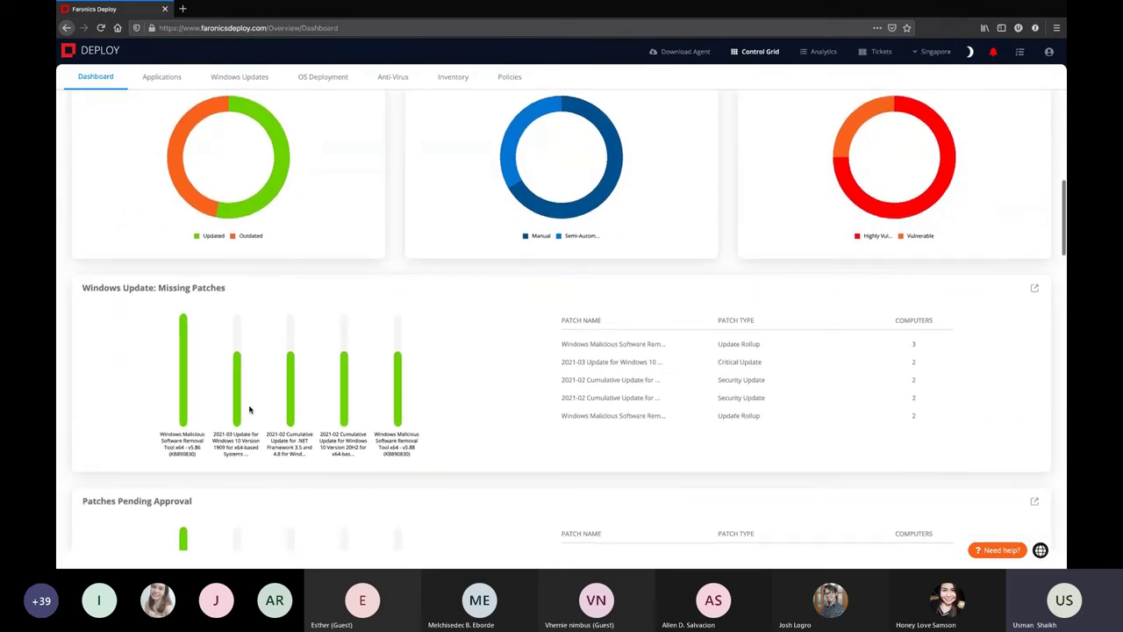
{"action": "scroll", "coordinate": [444, 401], "scroll_direction": "down", "scroll_amount": 3}
{"action": "scroll", "coordinate": [450, 397], "scroll_direction": "down", "scroll_amount": 5}
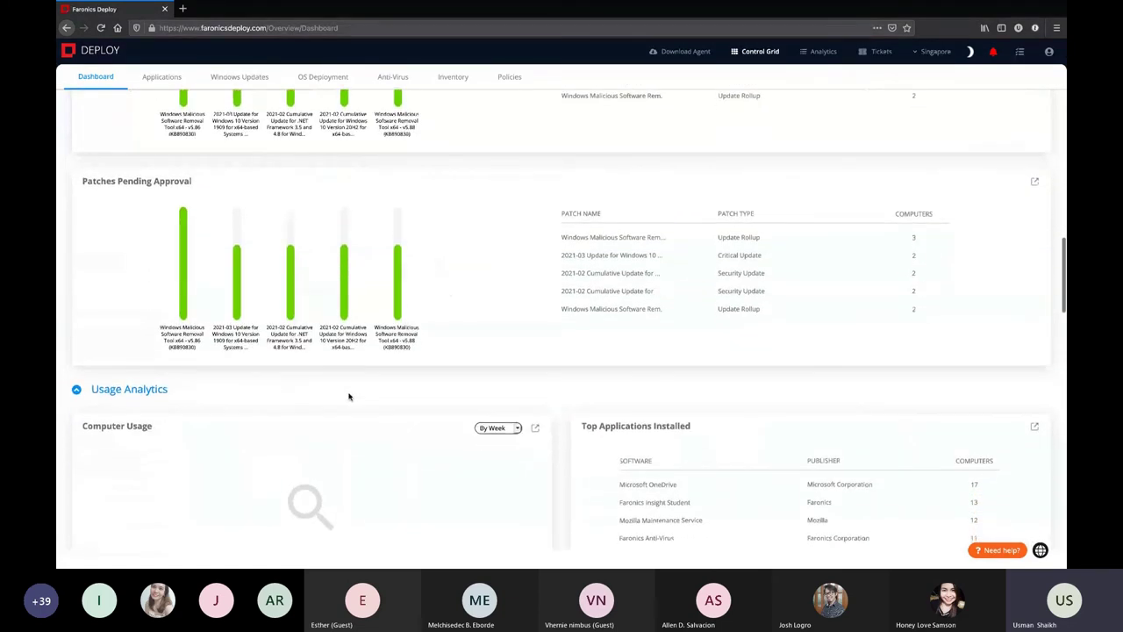
{"action": "scroll", "coordinate": [348, 394], "scroll_direction": "down", "scroll_amount": 2}
{"action": "scroll", "coordinate": [550, 436], "scroll_direction": "down", "scroll_amount": 3}
{"action": "scroll", "coordinate": [468, 440], "scroll_direction": "down", "scroll_amount": 4}
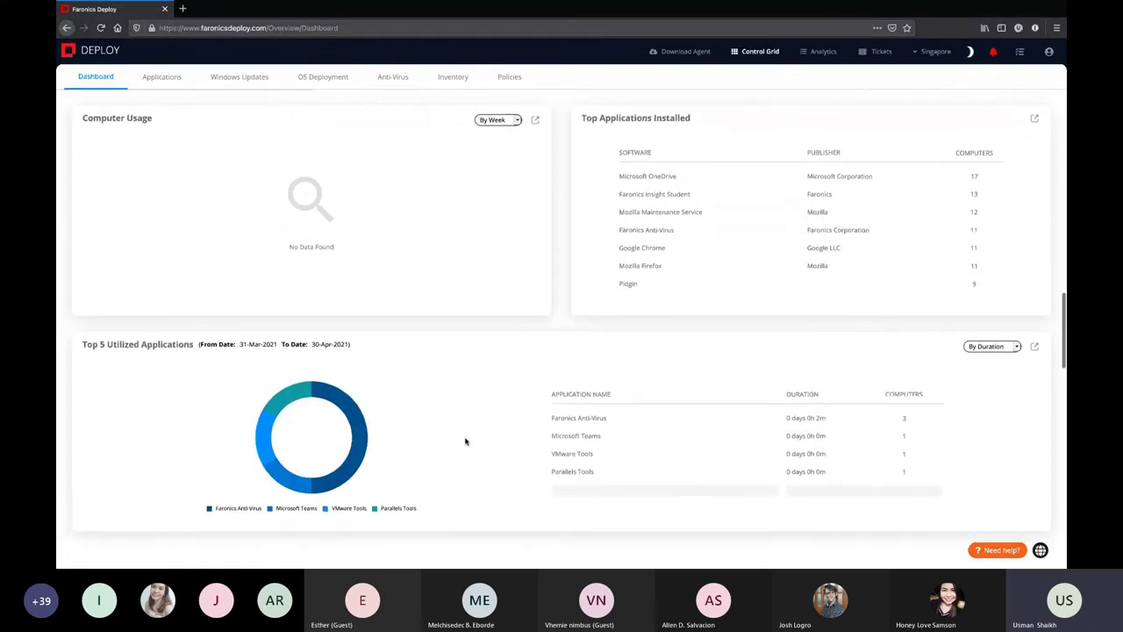
{"action": "scroll", "coordinate": [466, 441], "scroll_direction": "down", "scroll_amount": 2}
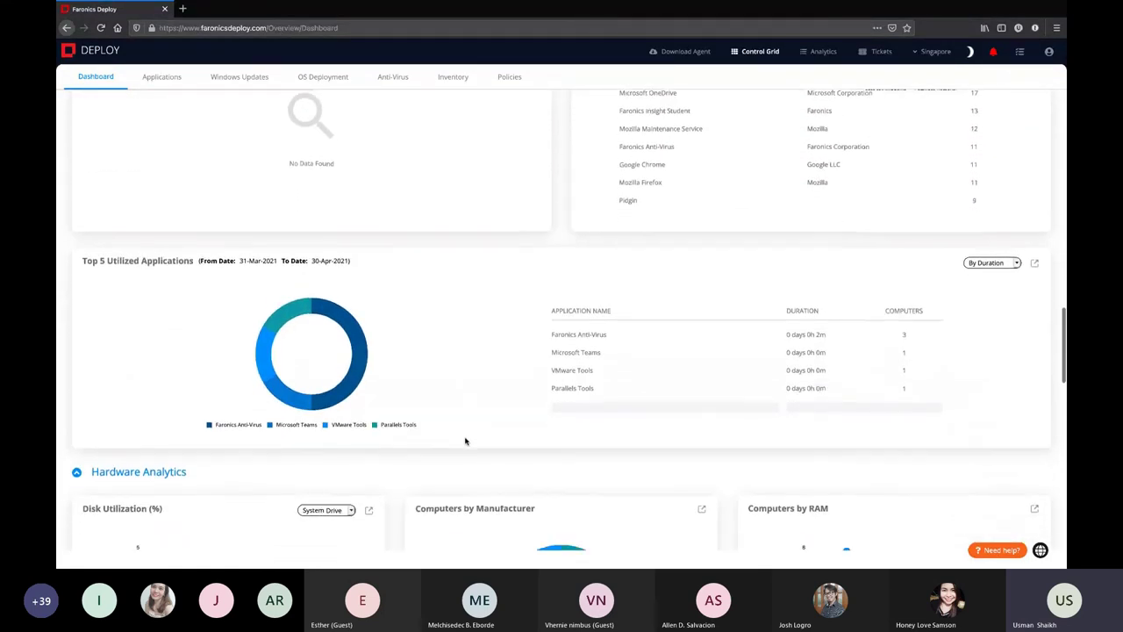
{"action": "scroll", "coordinate": [466, 439], "scroll_direction": "down", "scroll_amount": 4}
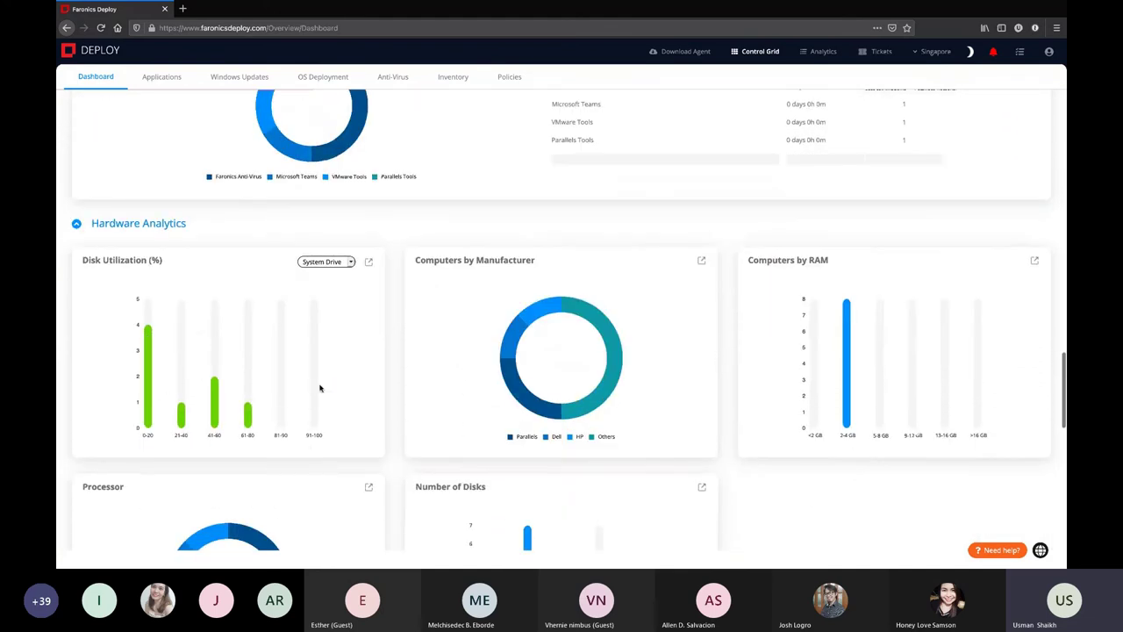
{"action": "scroll", "coordinate": [450, 407], "scroll_direction": "down", "scroll_amount": 1}
{"action": "scroll", "coordinate": [450, 408], "scroll_direction": "down", "scroll_amount": 7}
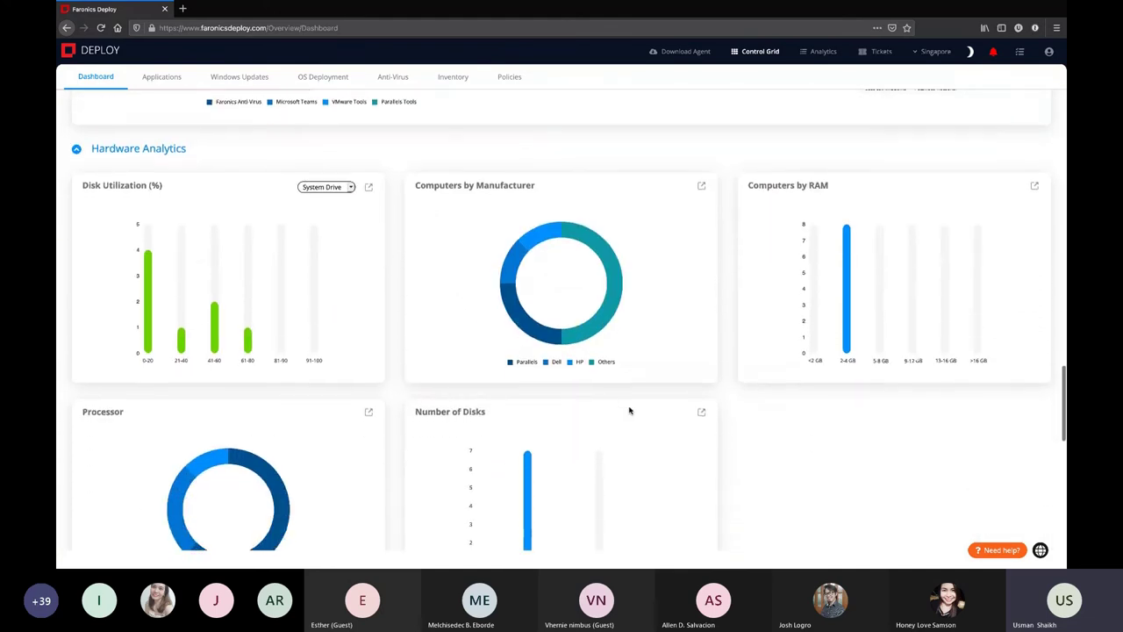
{"action": "scroll", "coordinate": [492, 417], "scroll_direction": "down", "scroll_amount": 5}
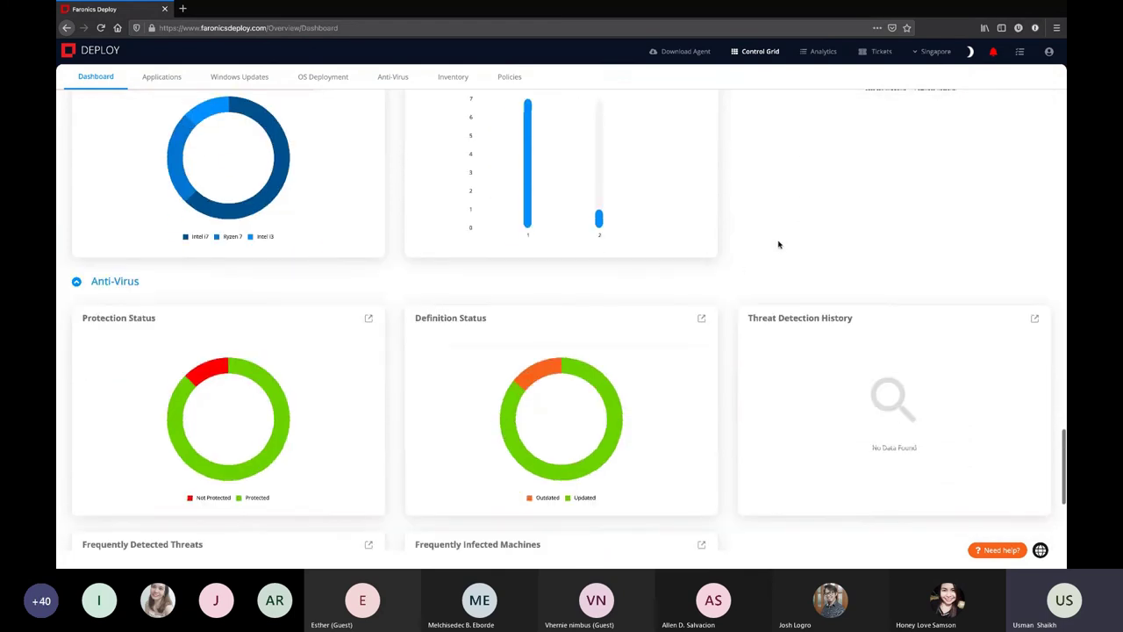
{"action": "scroll", "coordinate": [747, 400], "scroll_direction": "down", "scroll_amount": 1}
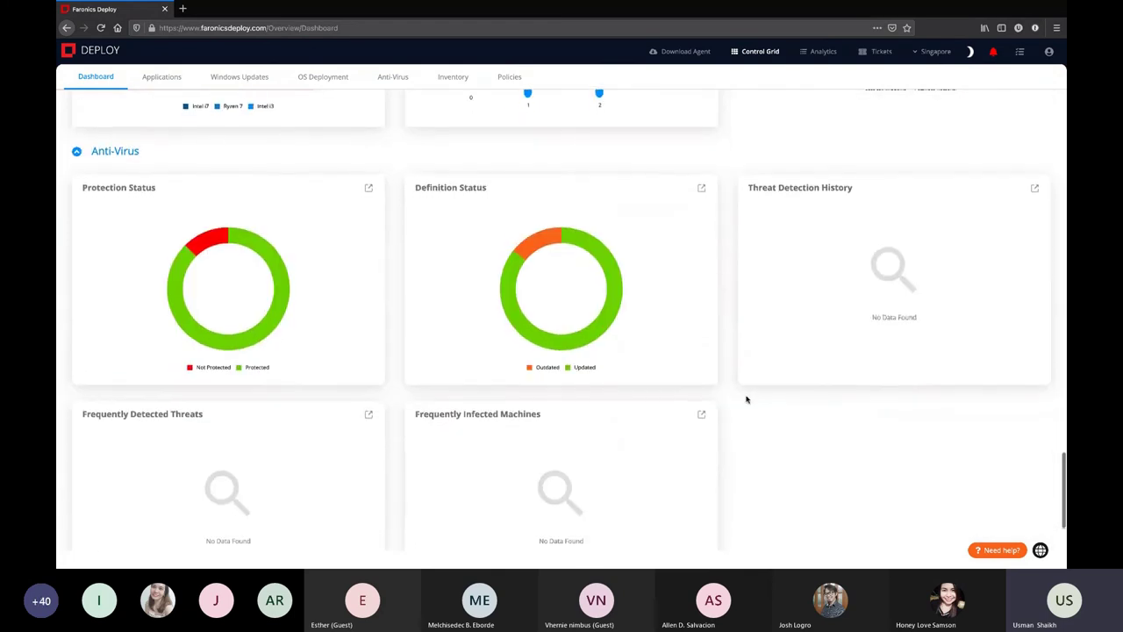
{"action": "scroll", "coordinate": [747, 400], "scroll_direction": "up", "scroll_amount": 20}
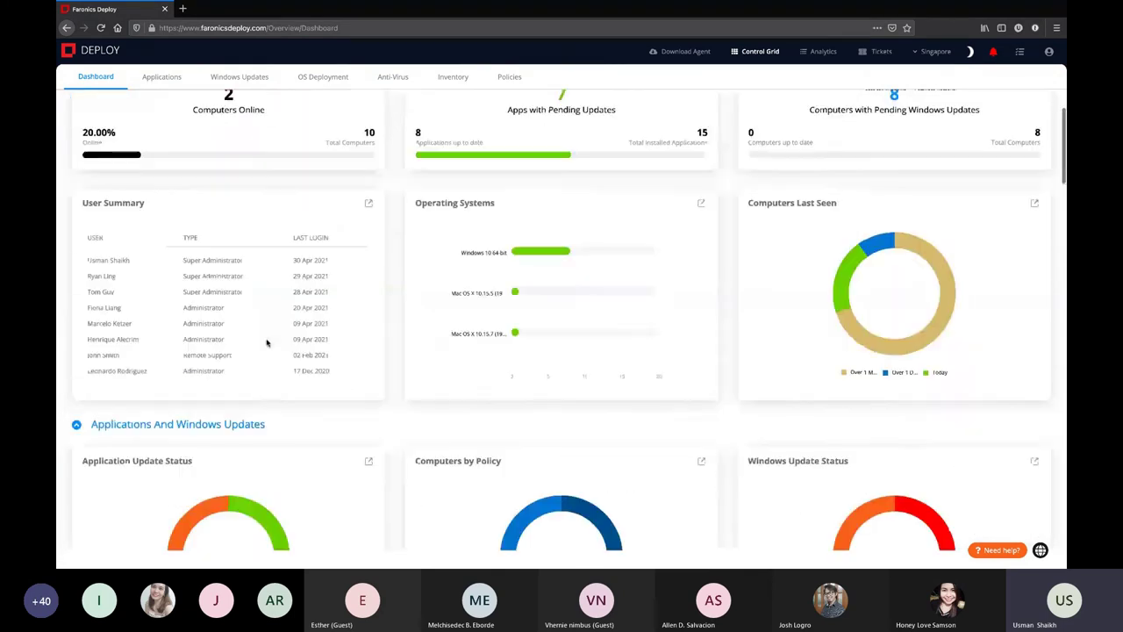
{"action": "scroll", "coordinate": [140, 219], "scroll_direction": "up", "scroll_amount": 2}
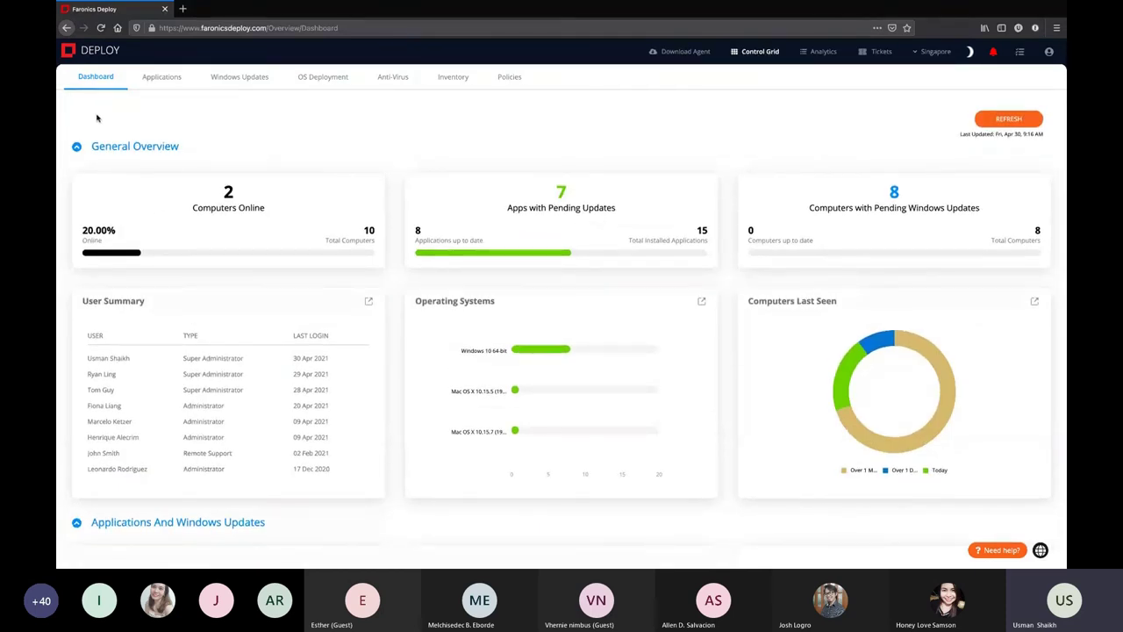
- Open the Applications page, zoom into the Pending Updates grid, then reset zoom to normal
{"action": "left_click", "coordinate": [165, 80]}
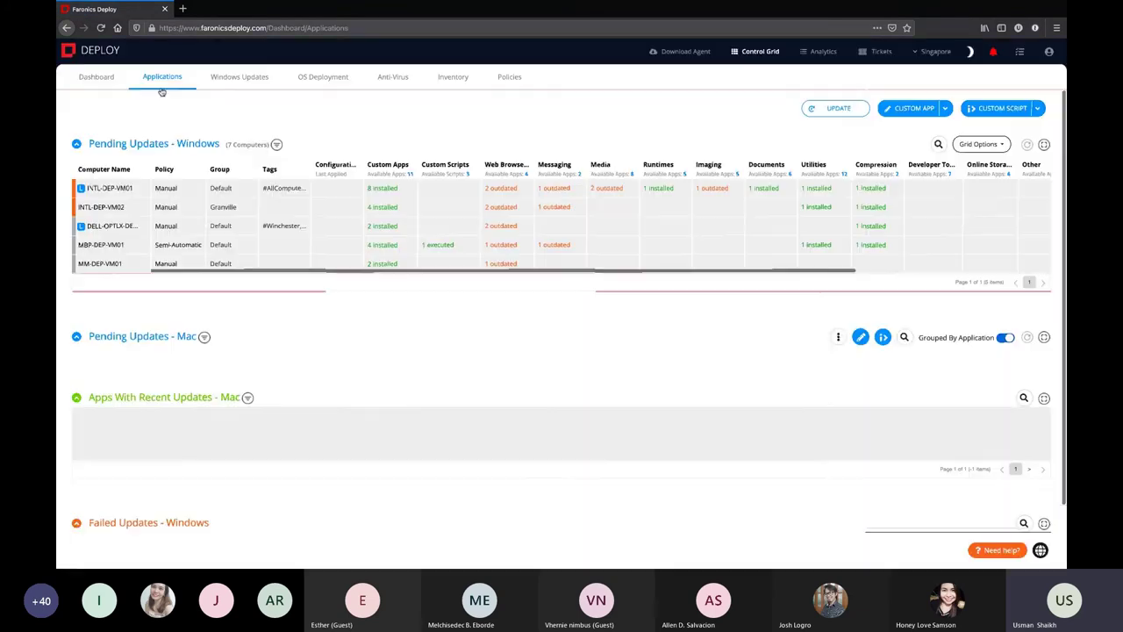
{"action": "scroll", "coordinate": [97, 110], "scroll_direction": "up", "scroll_amount": 5, "text": "ctrl"}
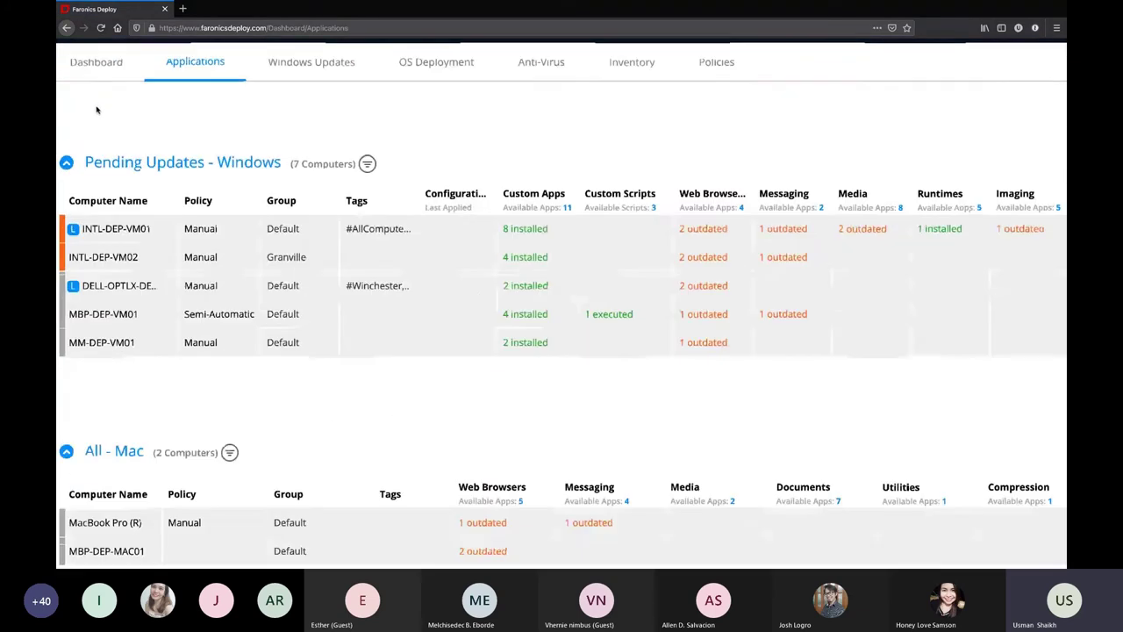
{"action": "scroll", "coordinate": [113, 111], "scroll_direction": "up", "scroll_amount": 1}
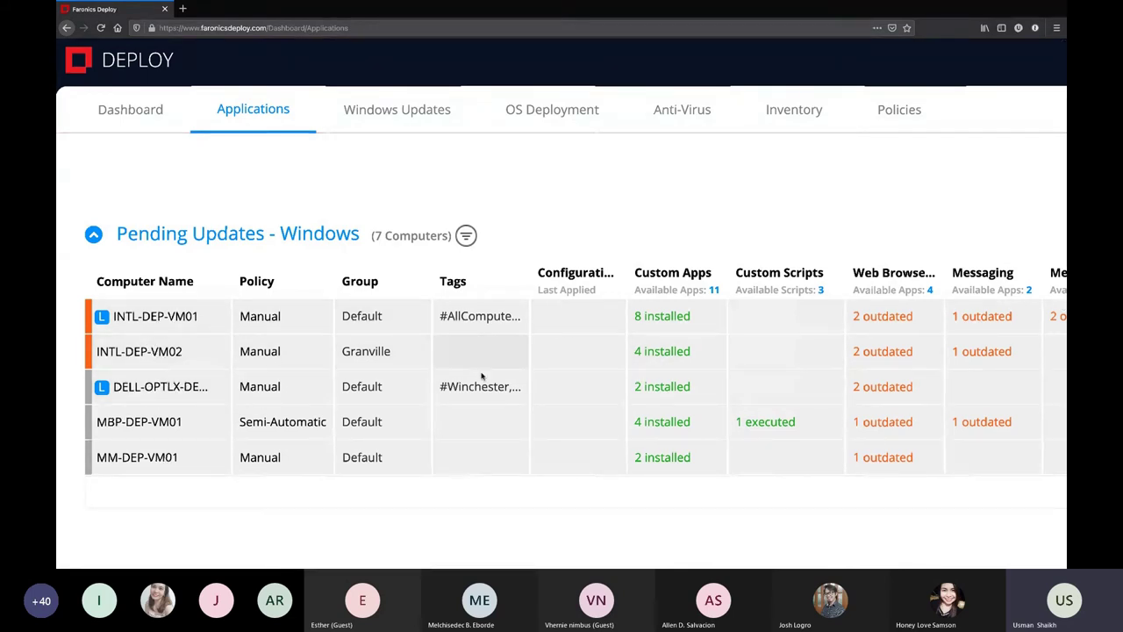
{"action": "key", "text": "ctrl+0"}
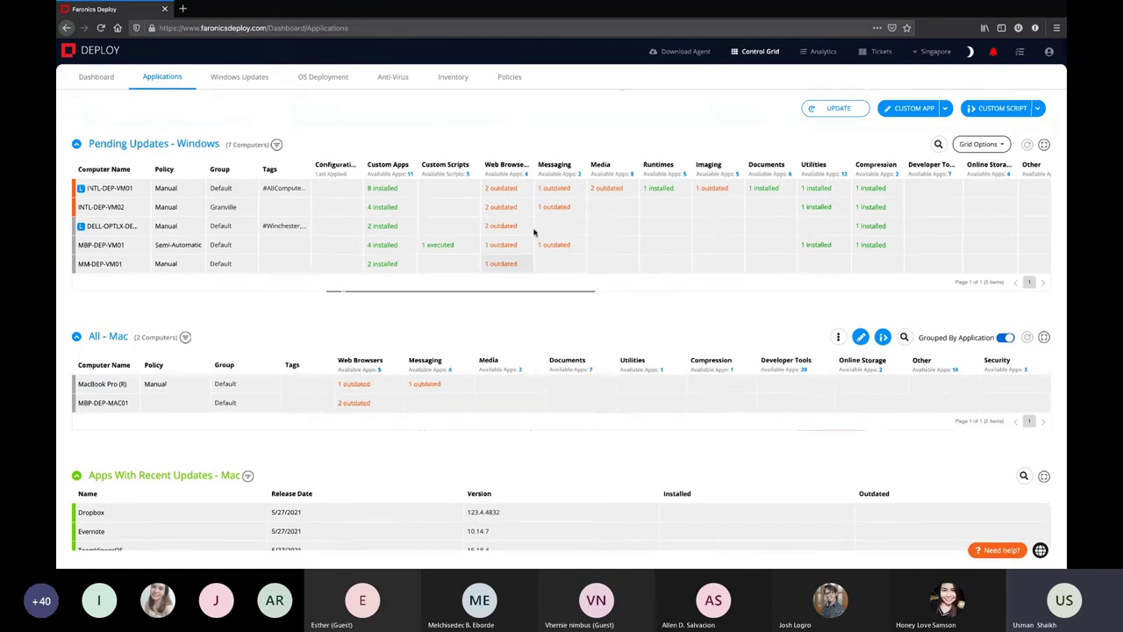
{"action": "scroll", "coordinate": [474, 179], "scroll_direction": "up", "scroll_amount": 5}
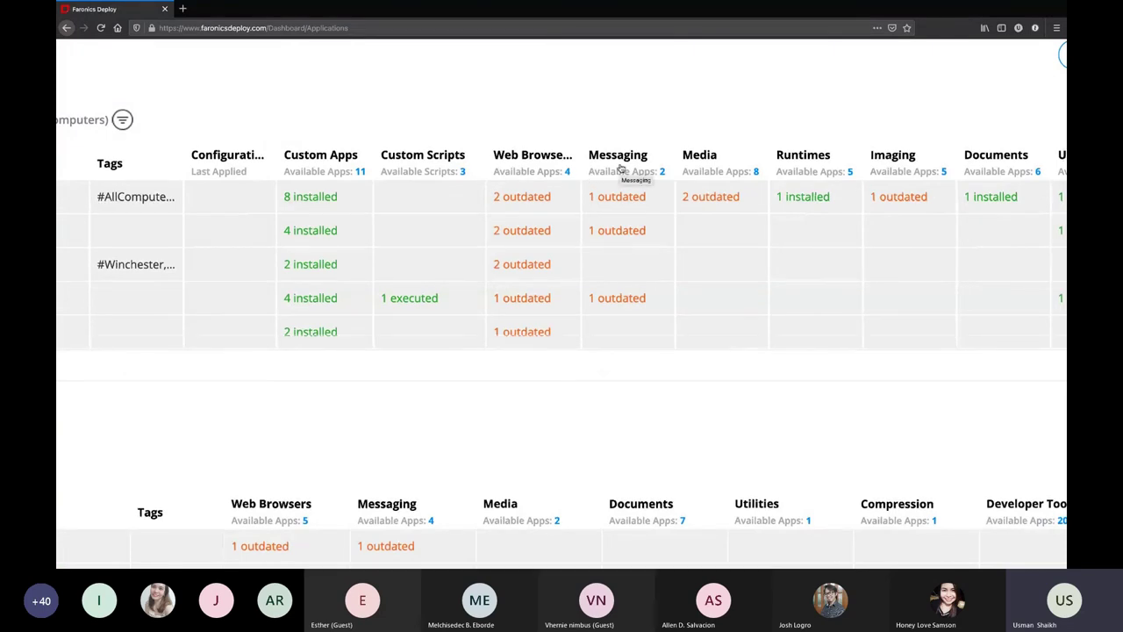
{"action": "scroll", "coordinate": [619, 168], "scroll_direction": "left", "scroll_amount": 4}
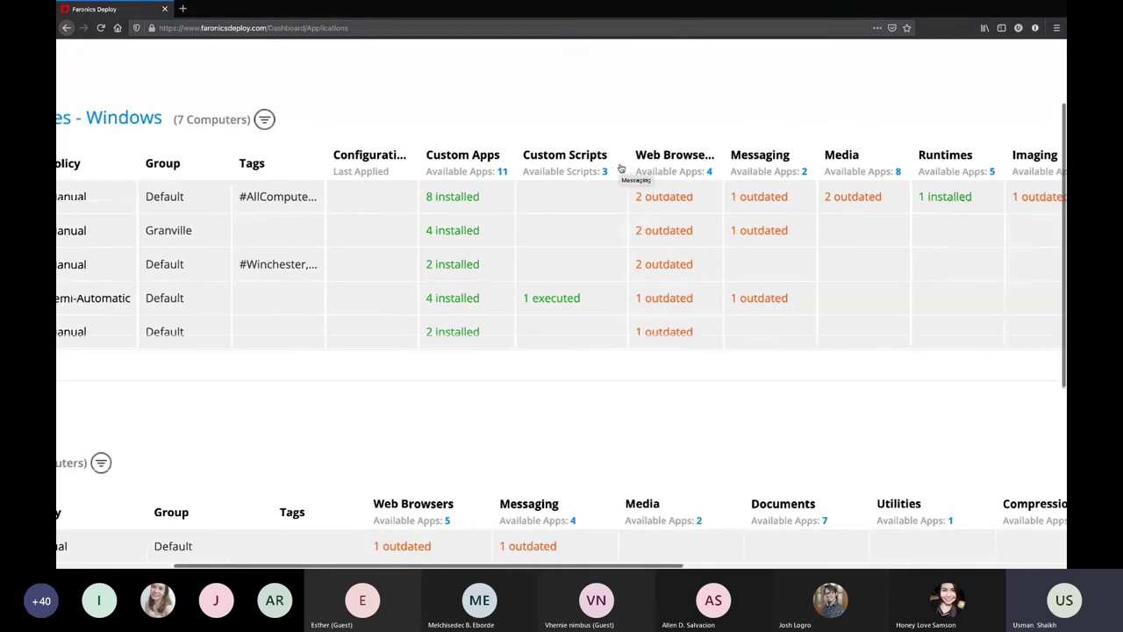
{"action": "scroll", "coordinate": [496, 187], "scroll_direction": "left", "scroll_amount": 5}
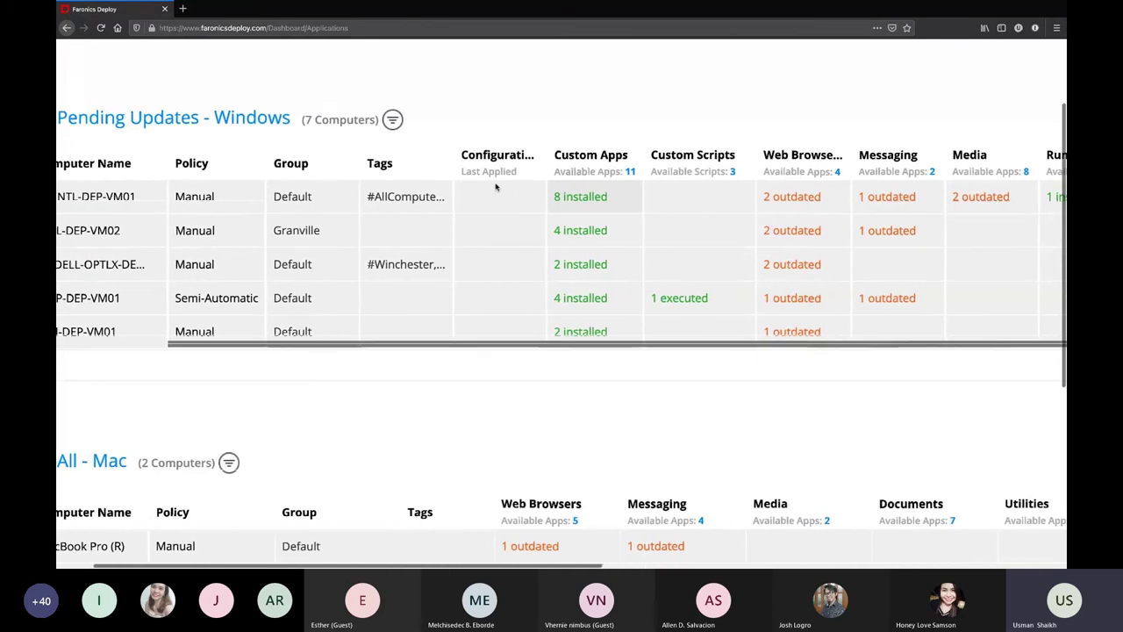
{"action": "scroll", "coordinate": [496, 187], "scroll_direction": "left", "scroll_amount": 1}
{"action": "key", "text": "ctrl+0"}
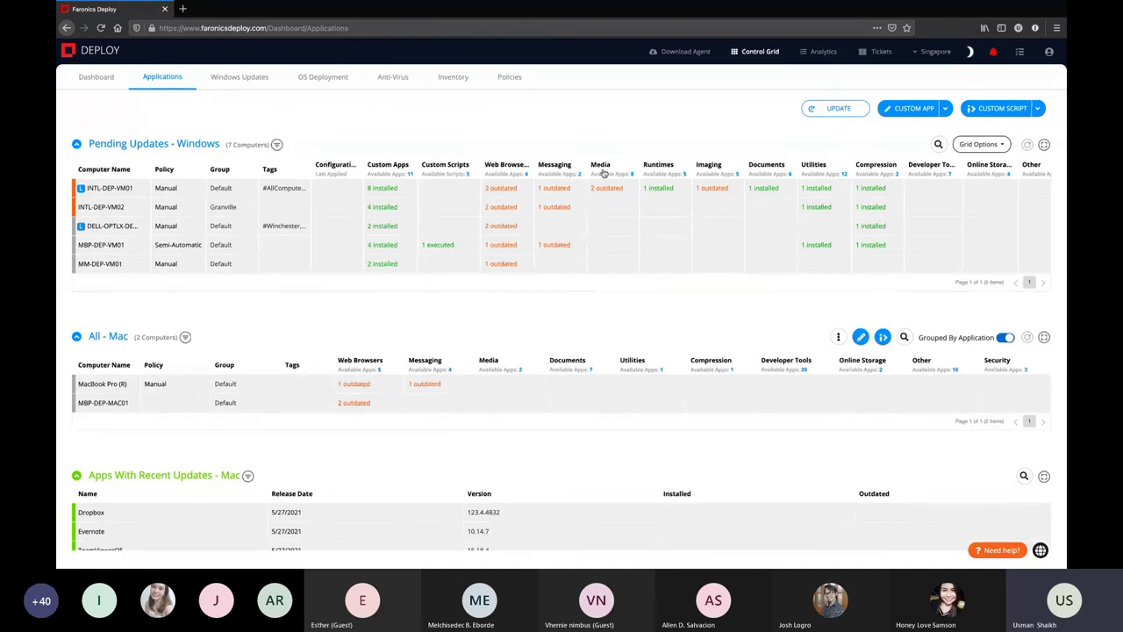
{"action": "left_click", "coordinate": [812, 173]}
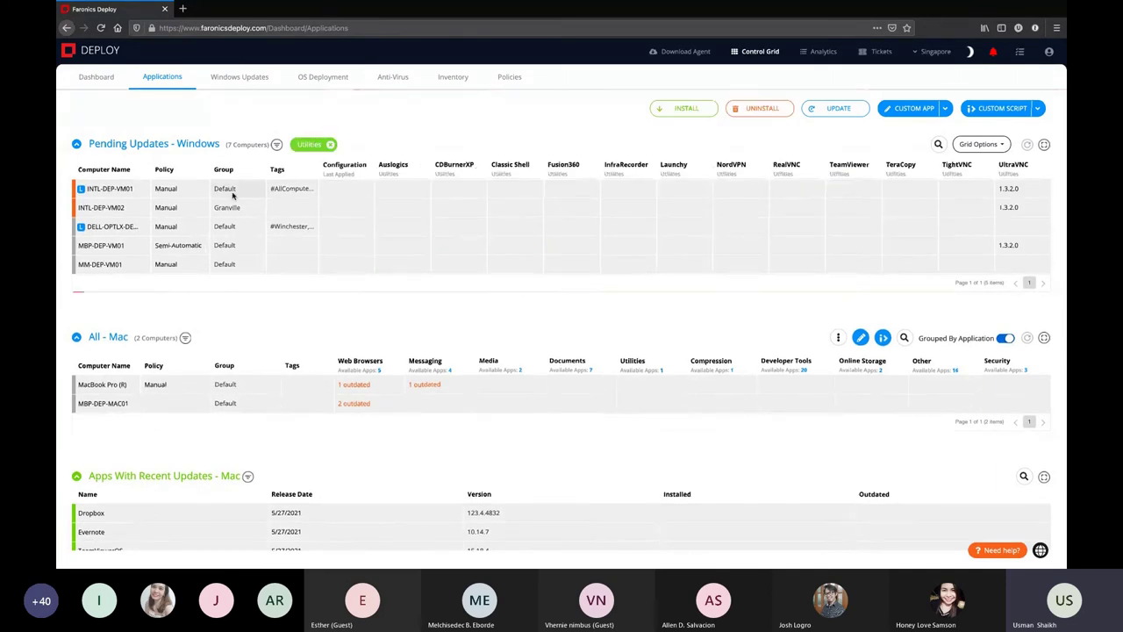
{"action": "key", "text": "ctrl+plus"}
{"action": "key", "text": "ctrl+plus"}
{"action": "key", "text": "ctrl+plus"}
{"action": "key", "text": "ctrl+plus"}
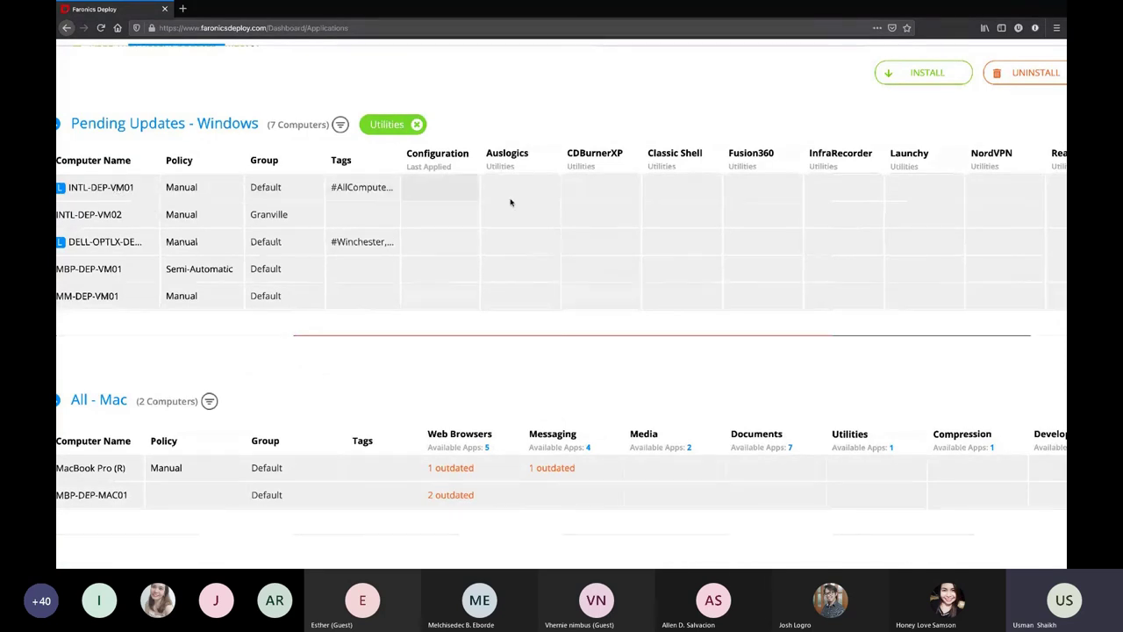
{"action": "scroll", "coordinate": [548, 201], "scroll_direction": "right", "scroll_amount": 1}
{"action": "scroll", "coordinate": [547, 201], "scroll_direction": "right", "scroll_amount": 8}
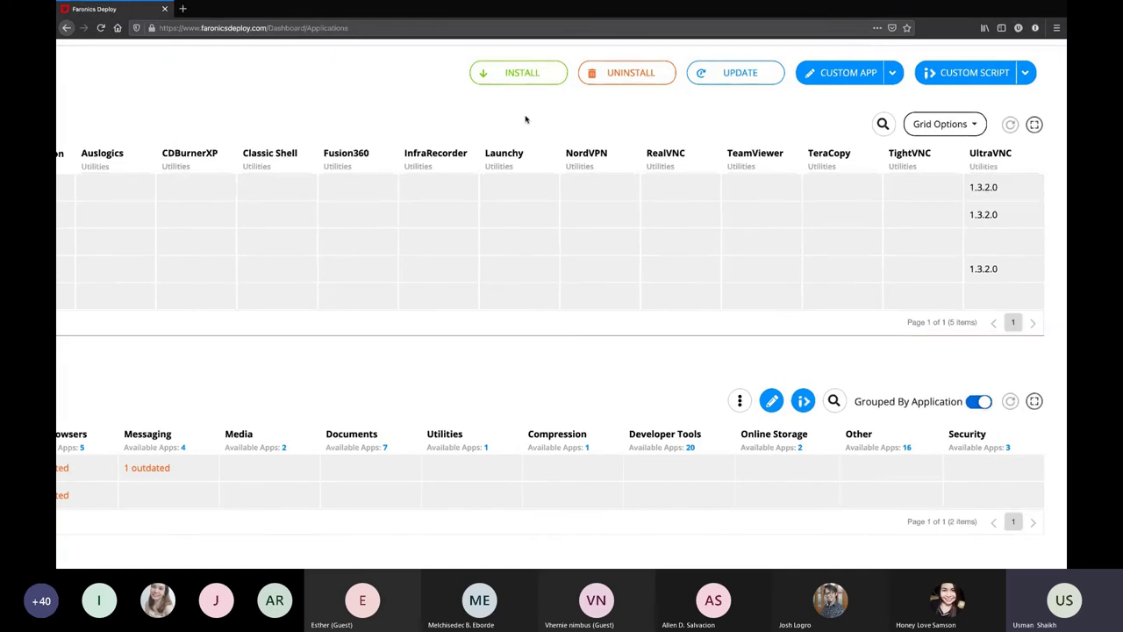
{"action": "key", "text": "ctrl+0"}
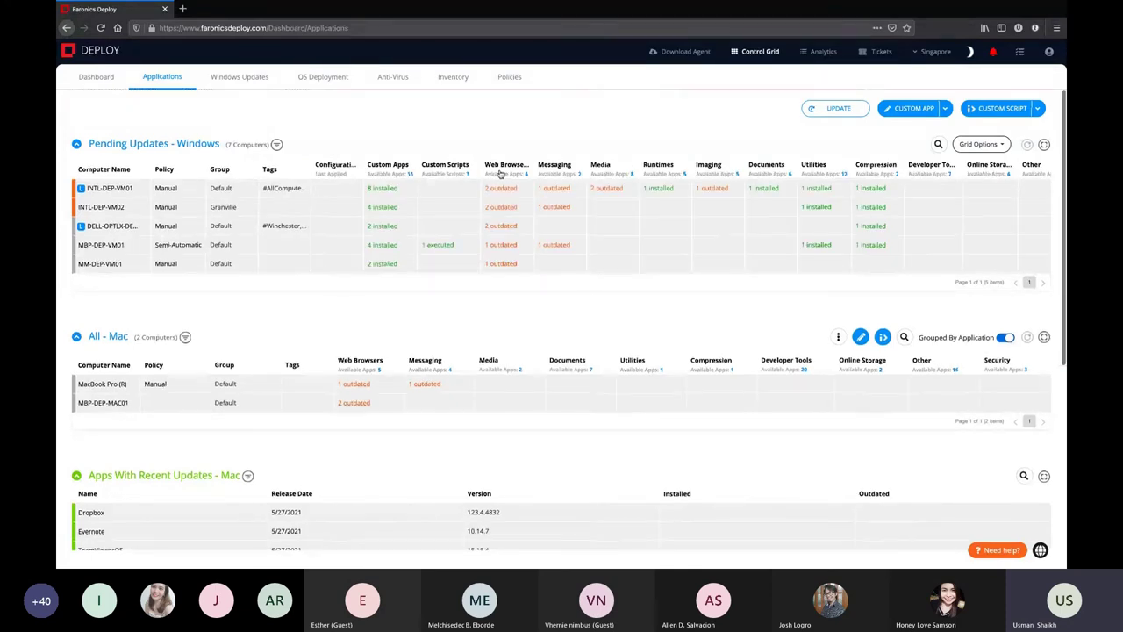
{"action": "left_click", "coordinate": [500, 171]}
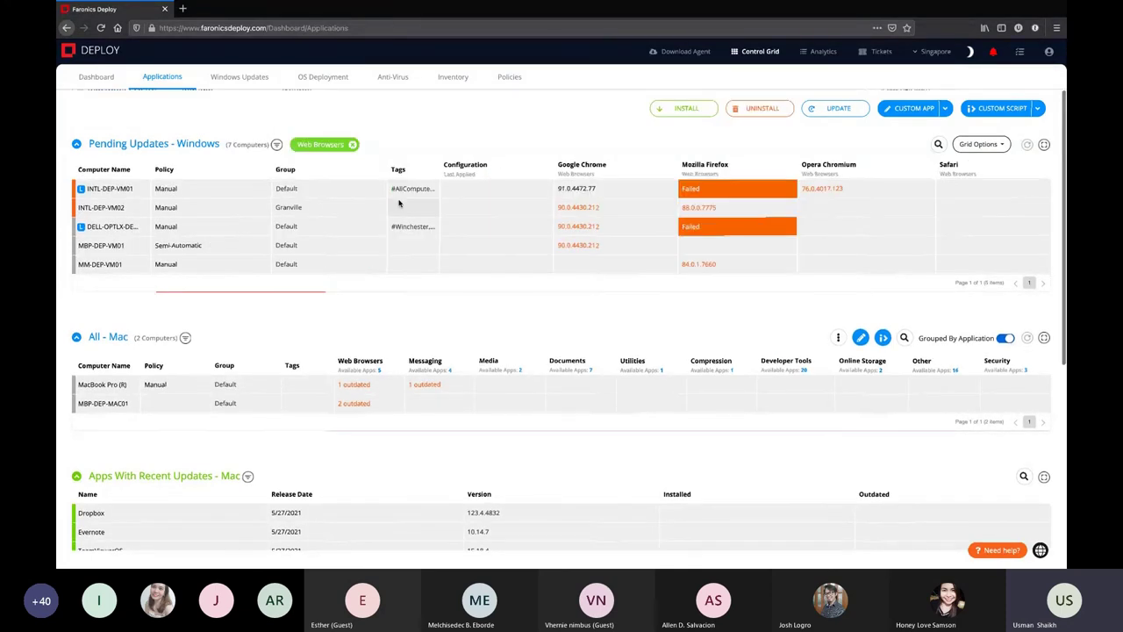
{"action": "scroll", "coordinate": [398, 203], "scroll_direction": "up", "scroll_amount": 5}
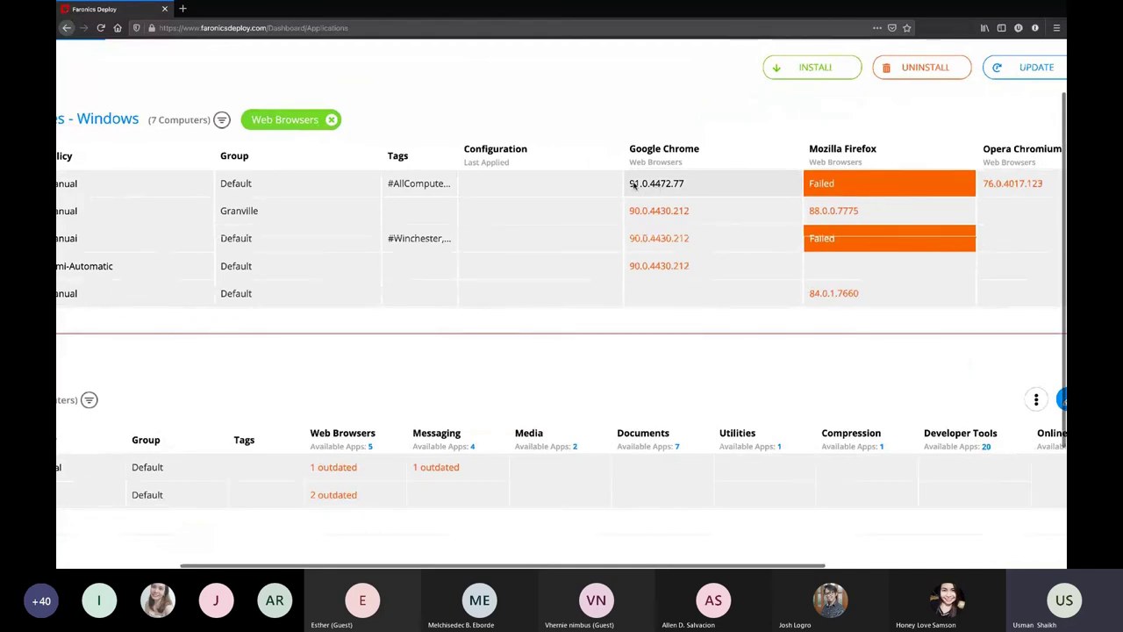
{"action": "scroll", "coordinate": [634, 184], "scroll_direction": "left", "scroll_amount": 3}
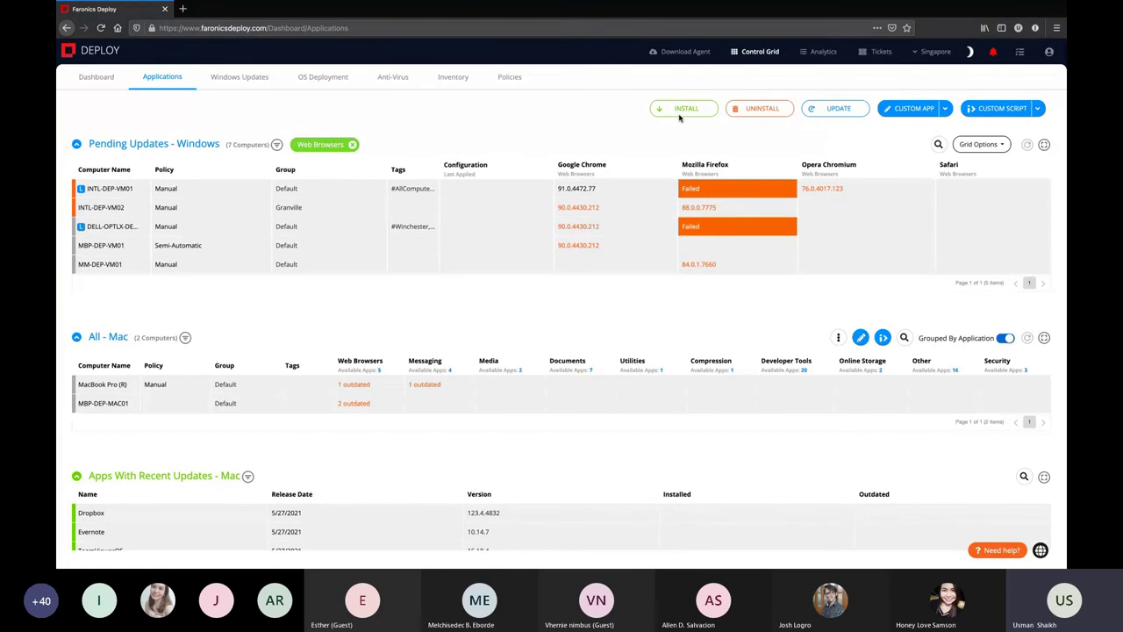
{"action": "left_click", "coordinate": [827, 209]}
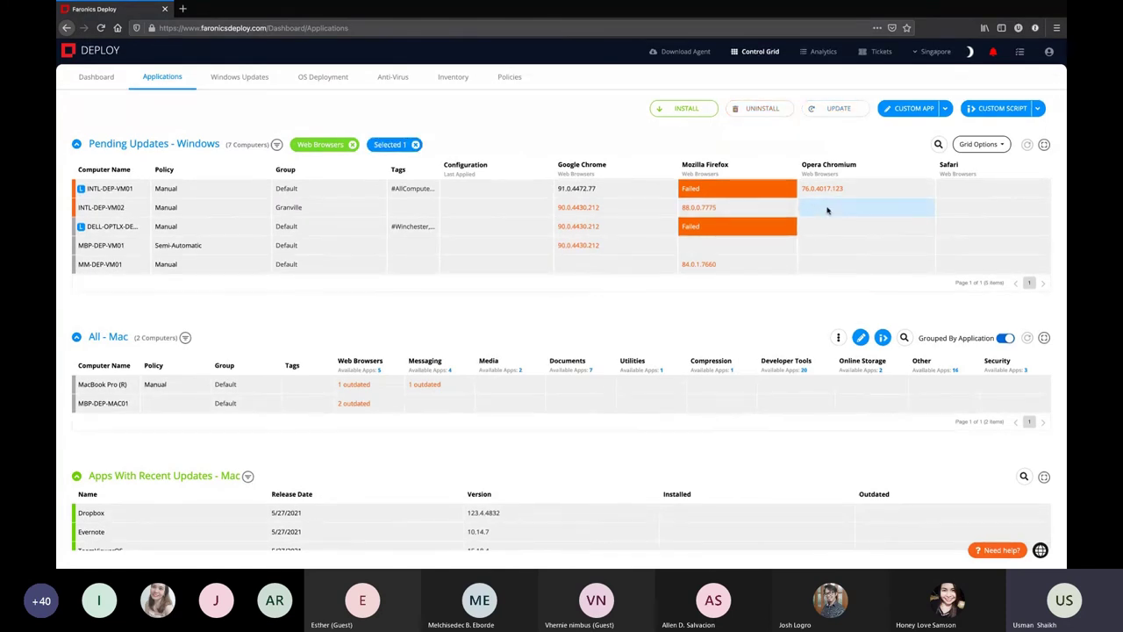
{"action": "left_click", "coordinate": [690, 110]}
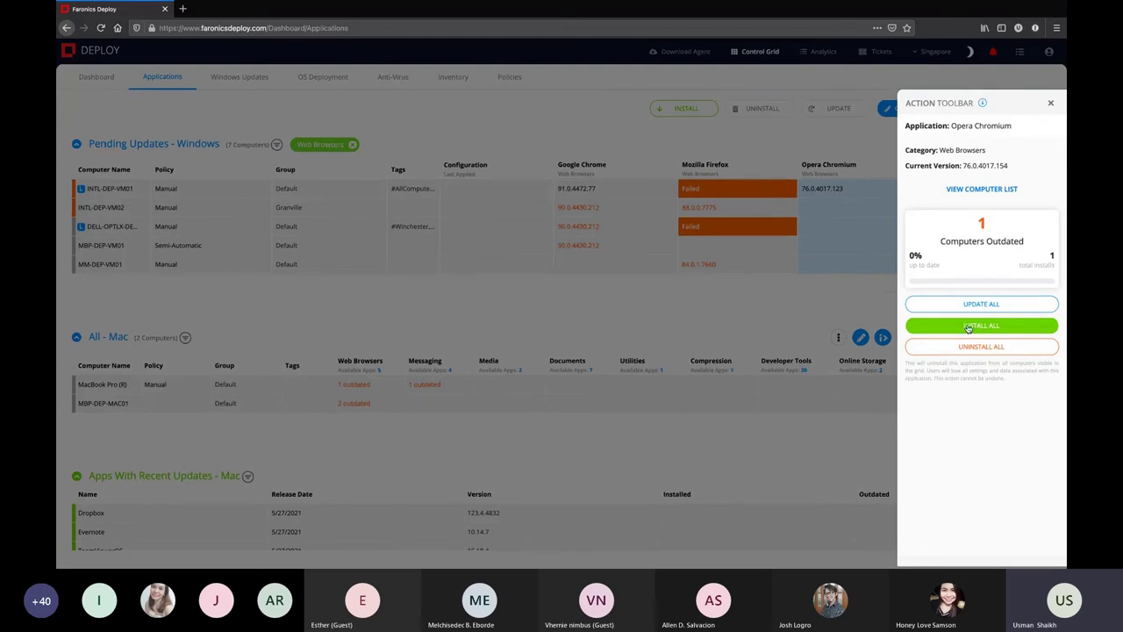
{"action": "left_click", "coordinate": [1051, 103]}
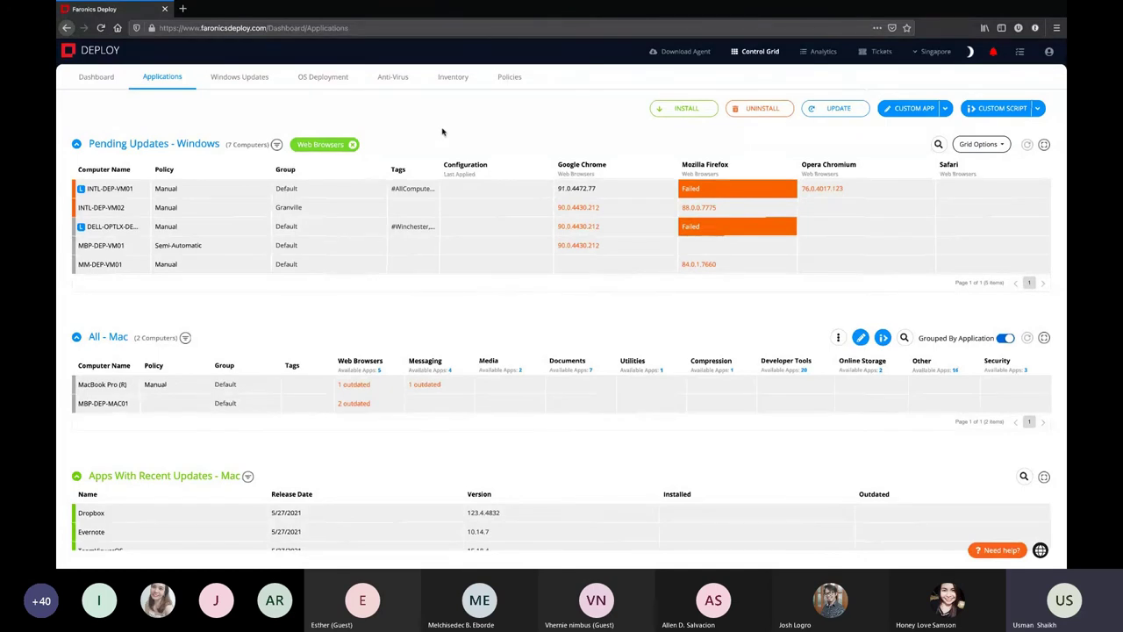
- Clear the Web Browsers filter to show all categories, then reset zoom to see the whole dashboard
{"action": "left_click", "coordinate": [352, 143]}
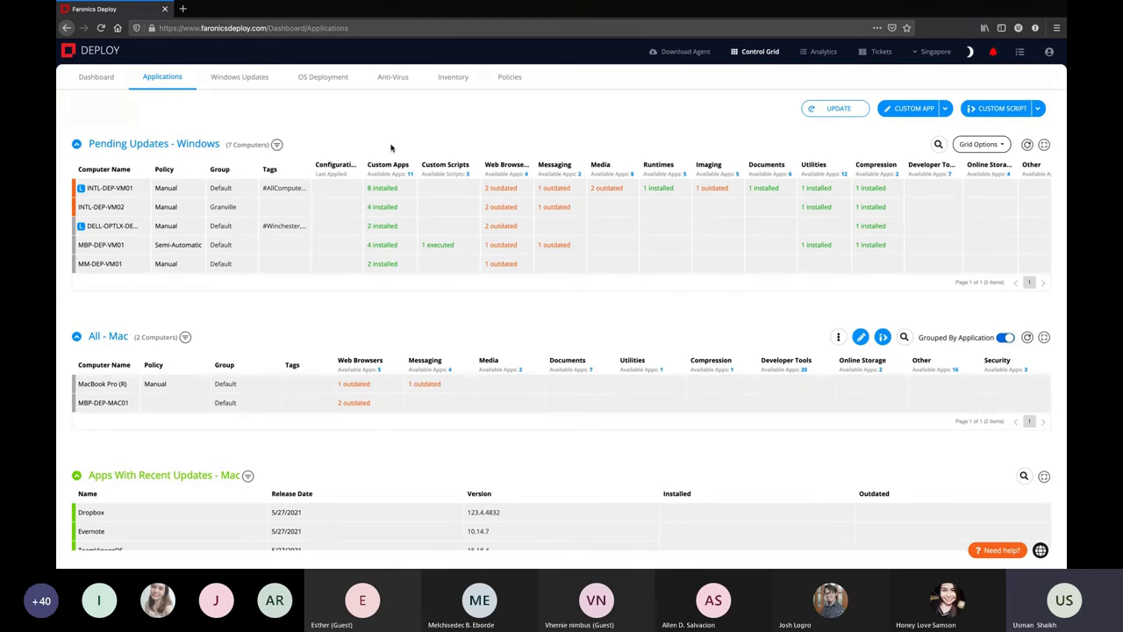
{"action": "scroll", "coordinate": [93, 113], "scroll_direction": "up", "scroll_amount": 4}
{"action": "scroll", "coordinate": [93, 112], "scroll_direction": "up", "scroll_amount": 3}
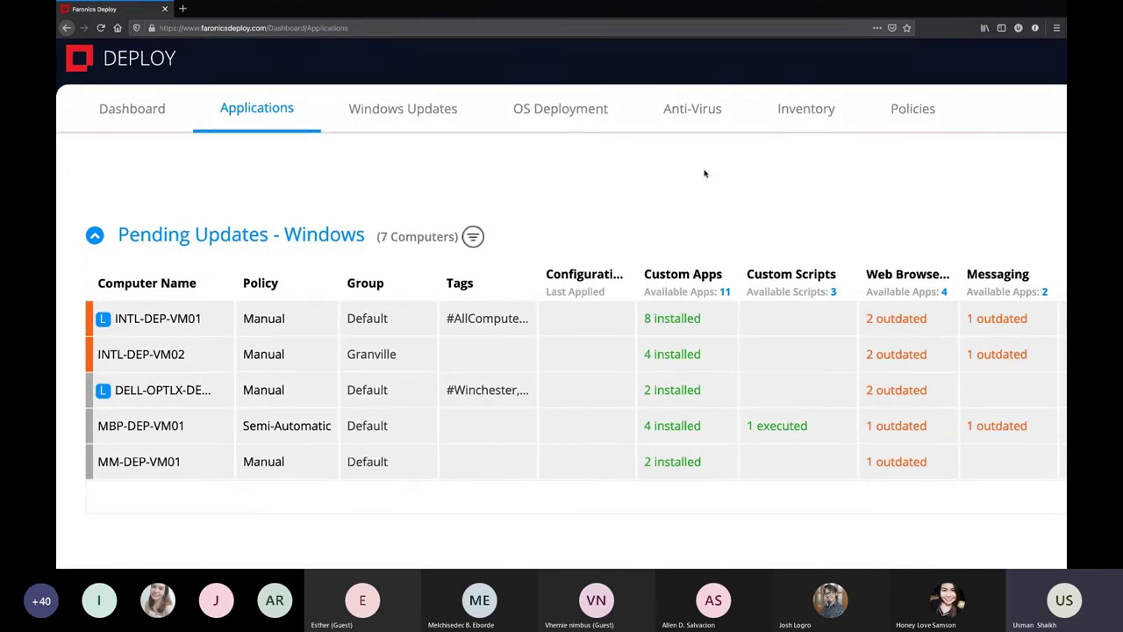
{"action": "key", "text": "ctrl+0"}
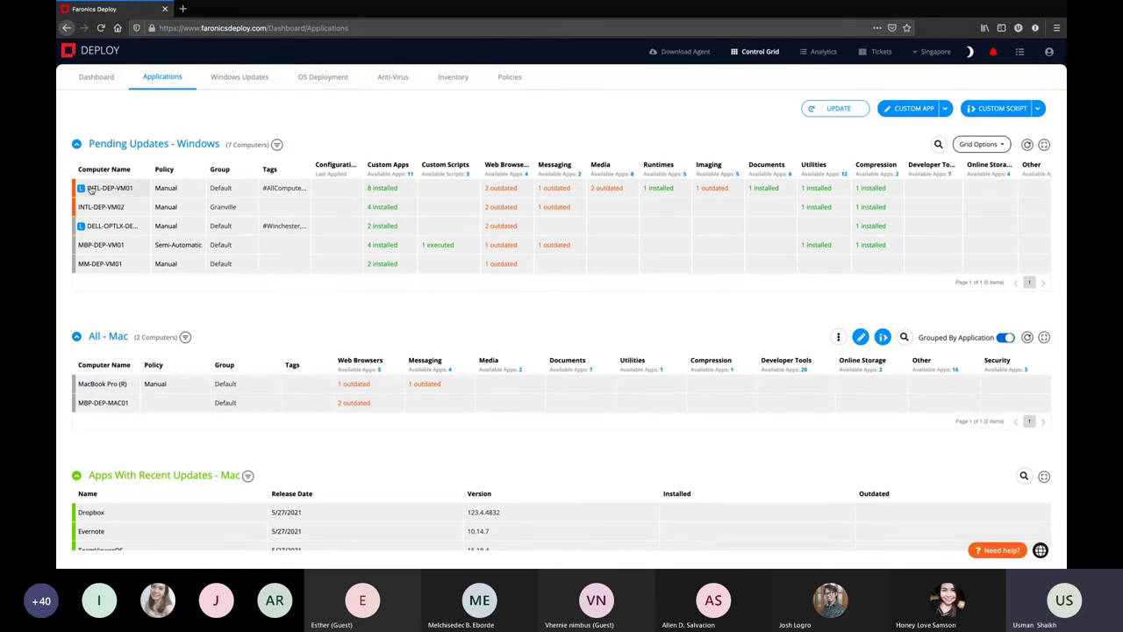
{"action": "left_click_drag", "start_coordinate": [93, 189], "coordinate": [95, 189]}
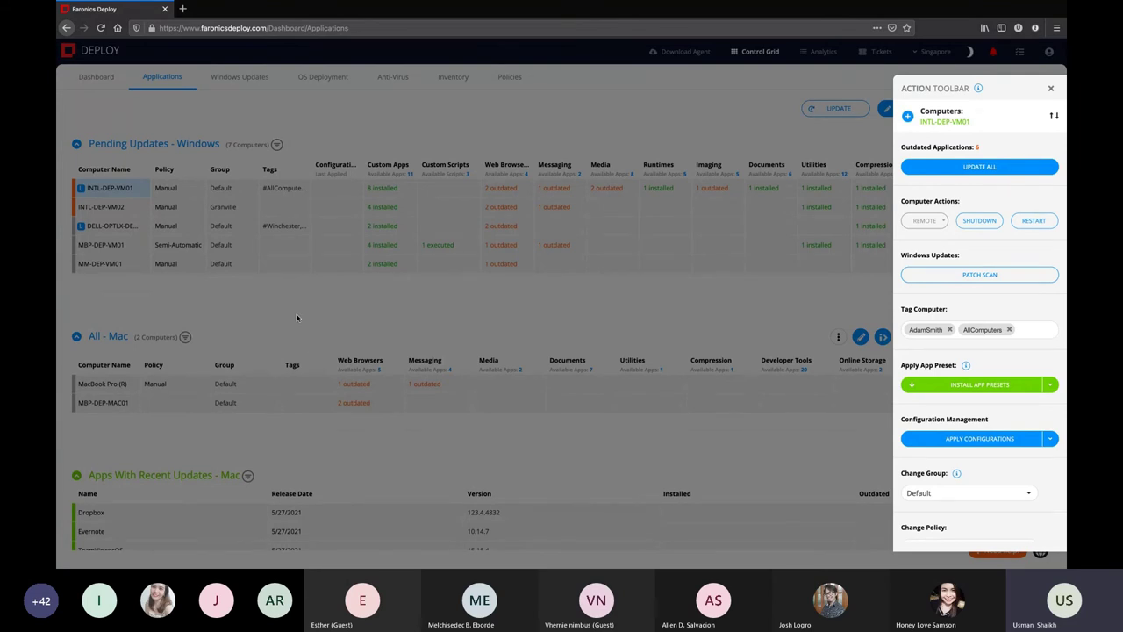
{"action": "left_click", "coordinate": [1051, 89]}
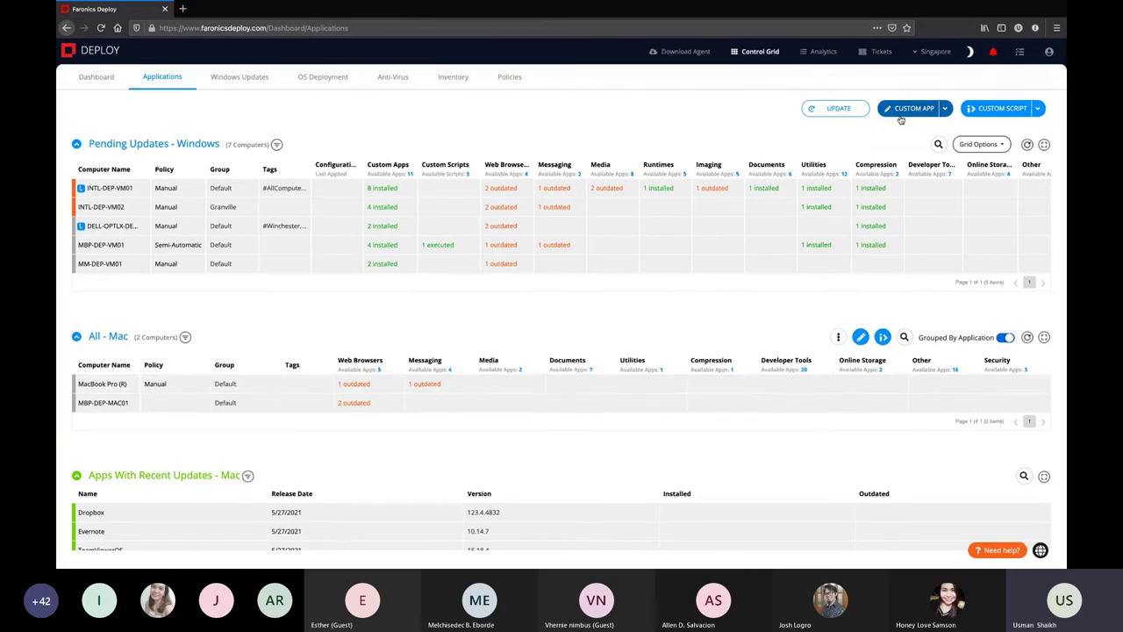
{"action": "left_click", "coordinate": [901, 121]}
{"action": "left_click", "coordinate": [913, 129]}
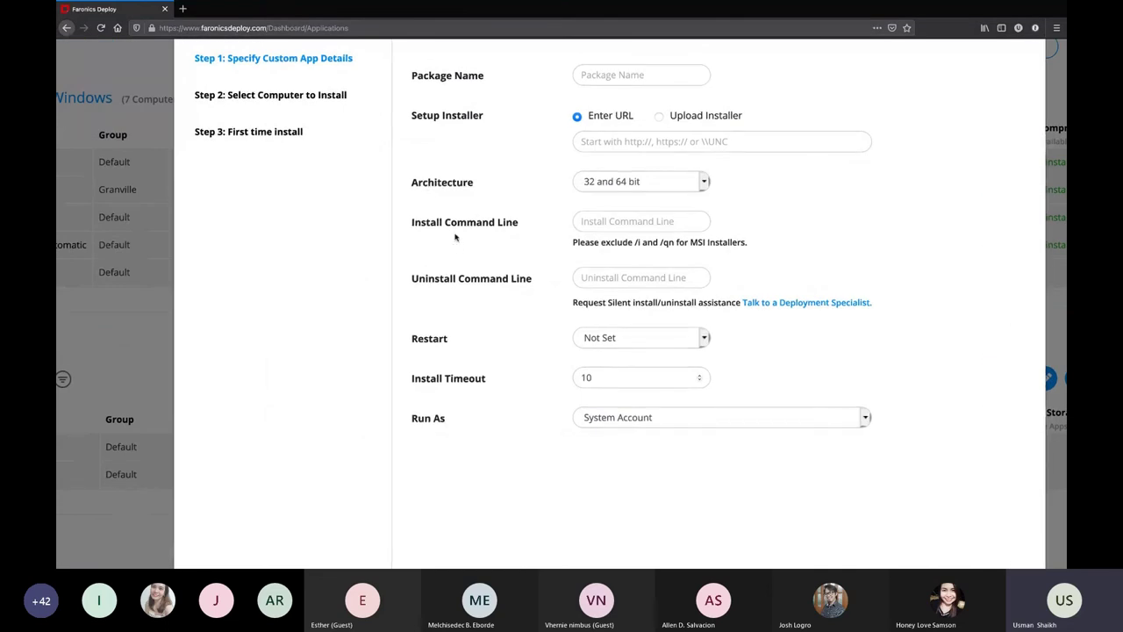
{"action": "scroll", "coordinate": [438, 322], "scroll_direction": "down", "scroll_amount": 1}
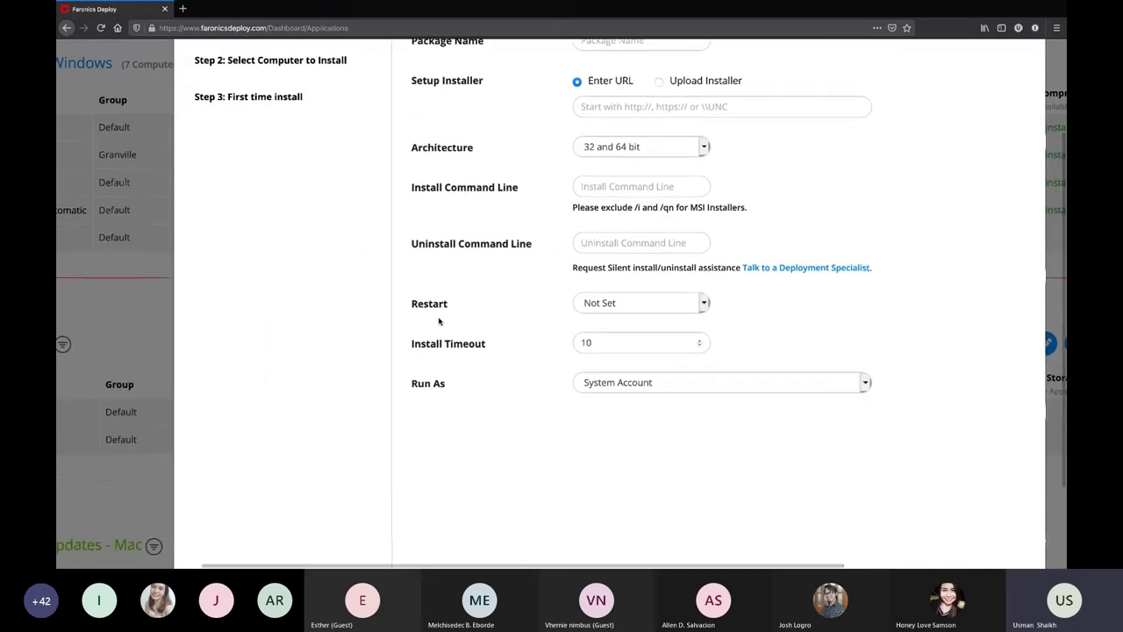
{"action": "scroll", "coordinate": [439, 321], "scroll_direction": "down", "scroll_amount": 1}
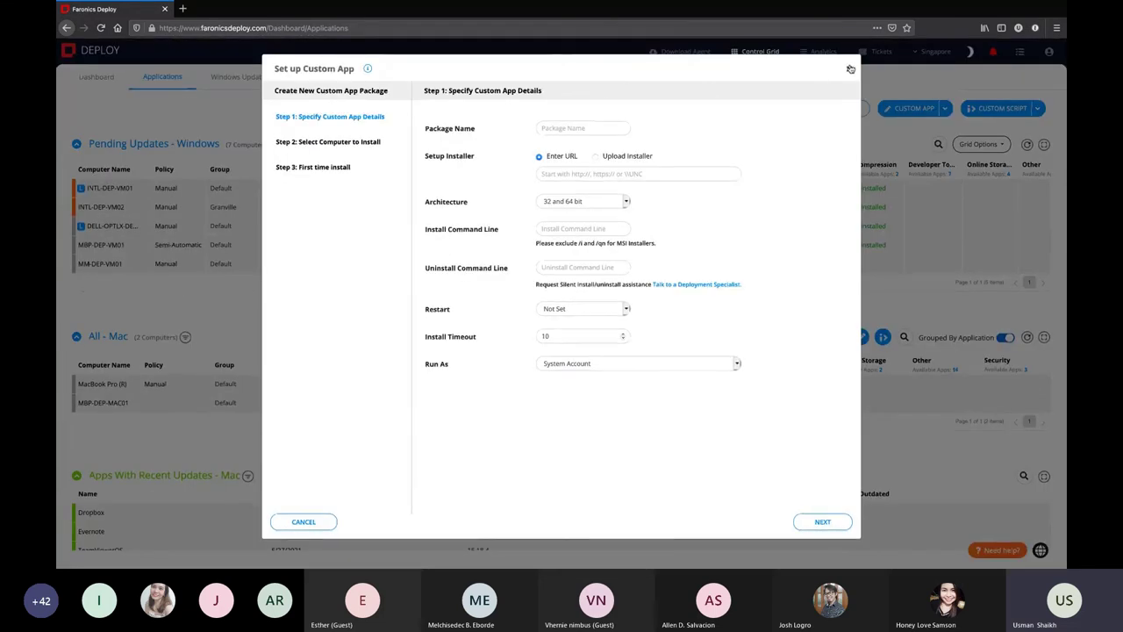
{"action": "left_click", "coordinate": [850, 68]}
{"action": "mouse_move", "coordinate": [996, 114]}
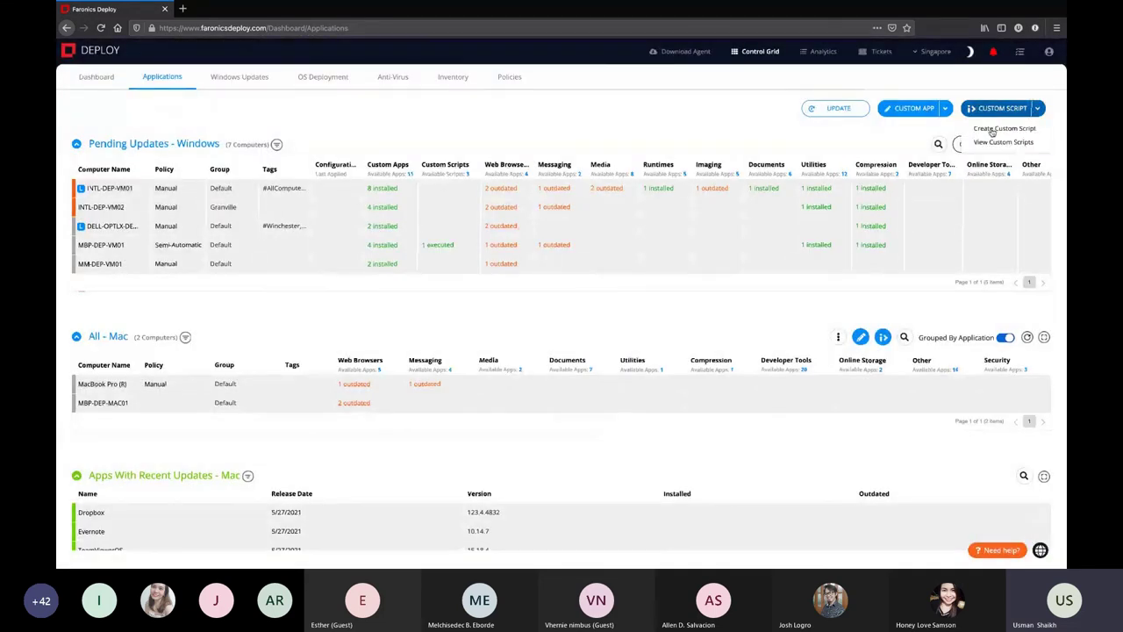
{"action": "left_click", "coordinate": [993, 130]}
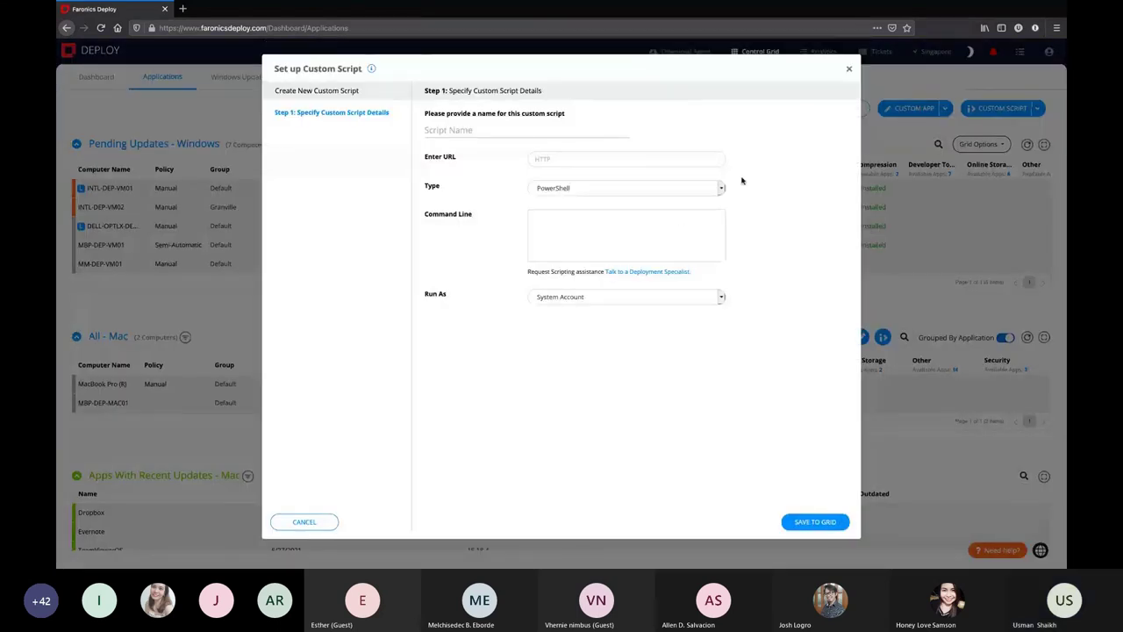
{"action": "left_click", "coordinate": [847, 70]}
- Open the actions for INTL-DEP-VM01 and the Manage App Presets dialog from Install App Presets
{"action": "left_click", "coordinate": [105, 188]}
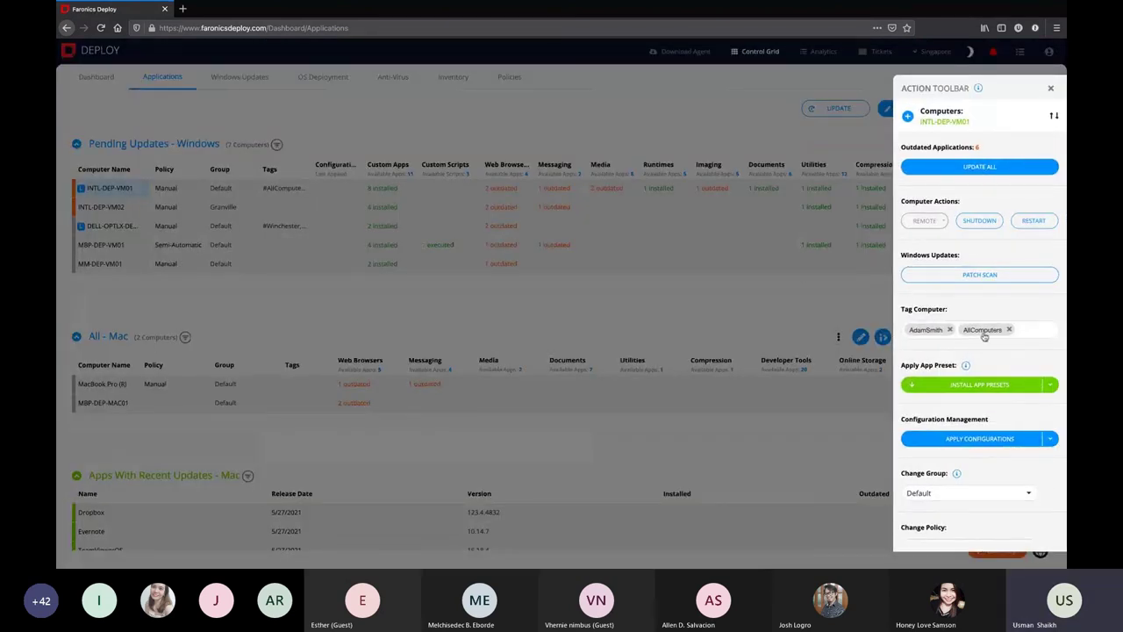
{"action": "left_click", "coordinate": [1051, 386]}
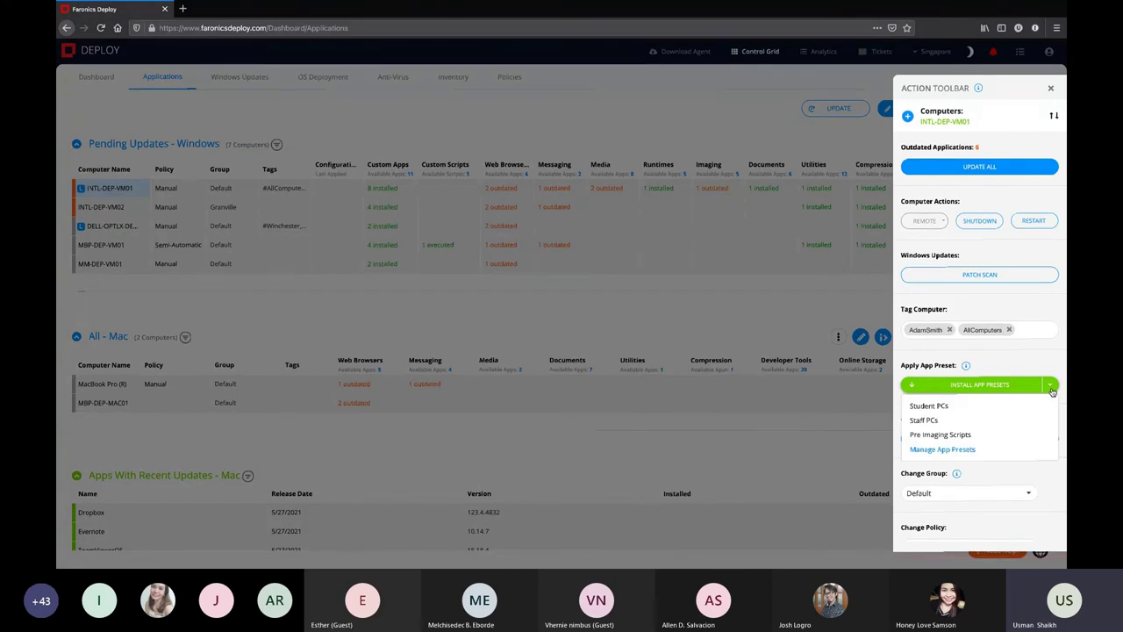
{"action": "left_click", "coordinate": [961, 451]}
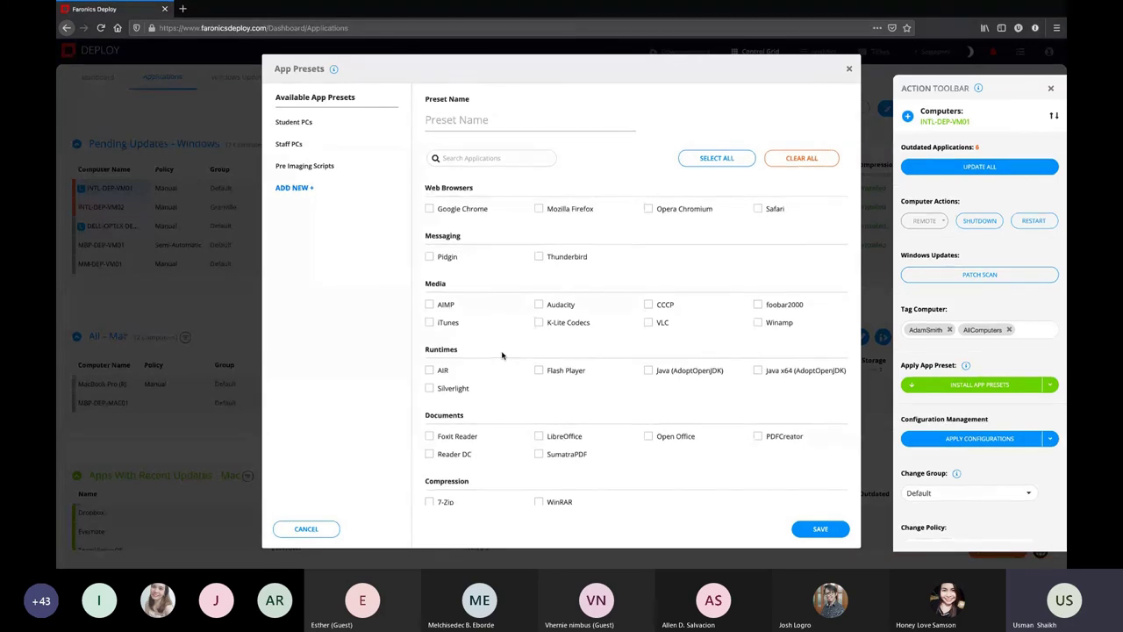
{"action": "scroll", "coordinate": [501, 355], "scroll_direction": "down", "scroll_amount": 1}
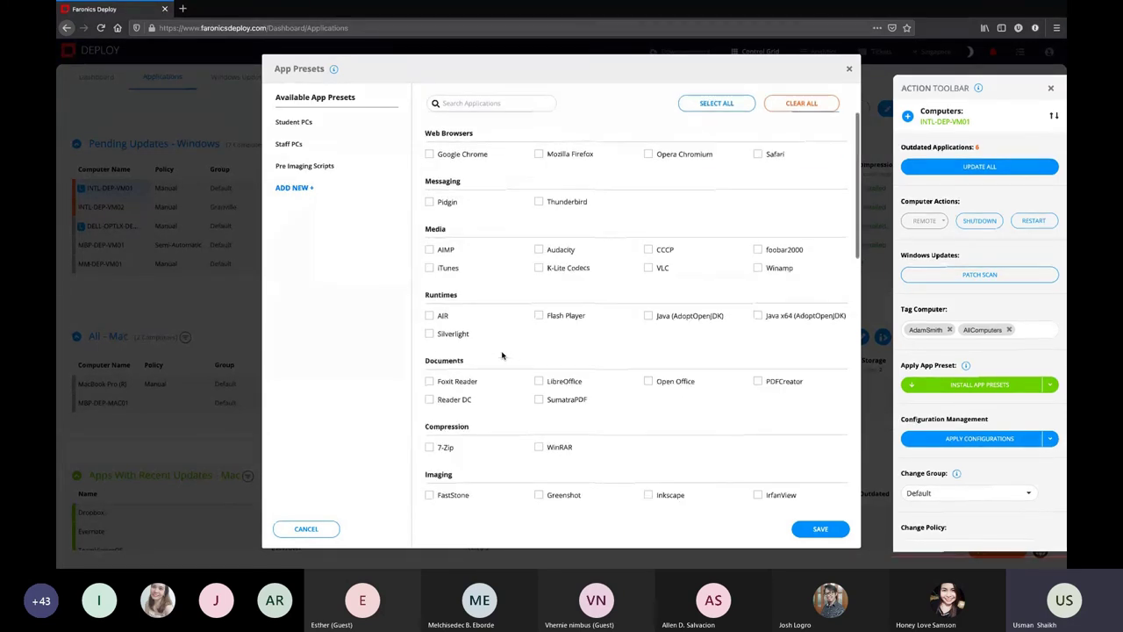
{"action": "scroll", "coordinate": [502, 355], "scroll_direction": "up", "scroll_amount": 1}
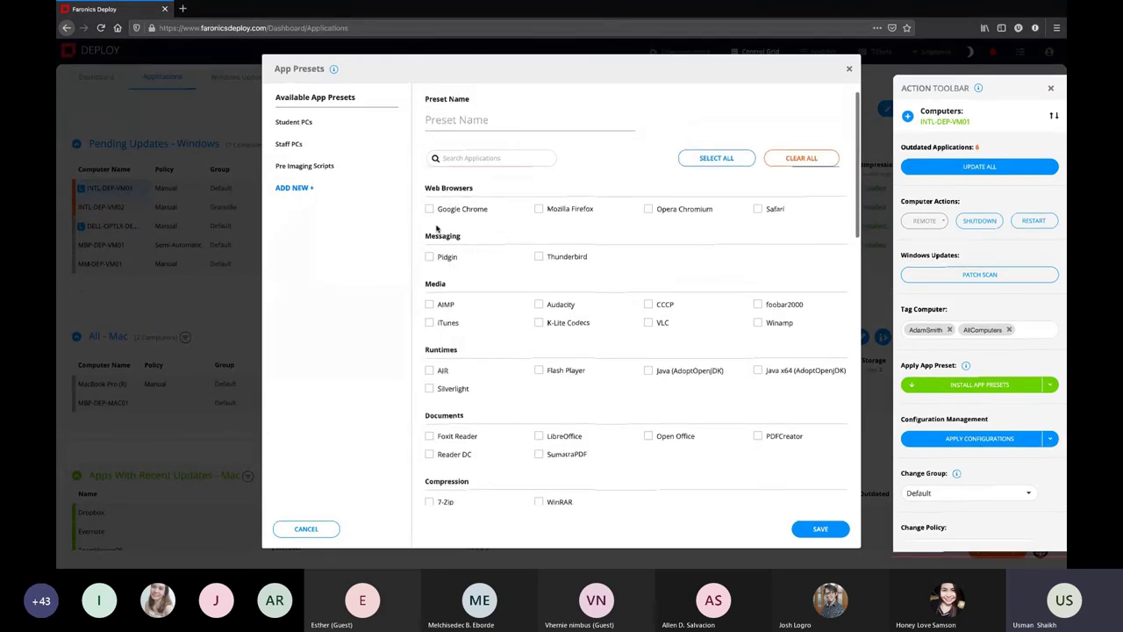
{"action": "scroll", "coordinate": [497, 360], "scroll_direction": "down", "scroll_amount": 2}
{"action": "scroll", "coordinate": [496, 360], "scroll_direction": "down", "scroll_amount": 1}
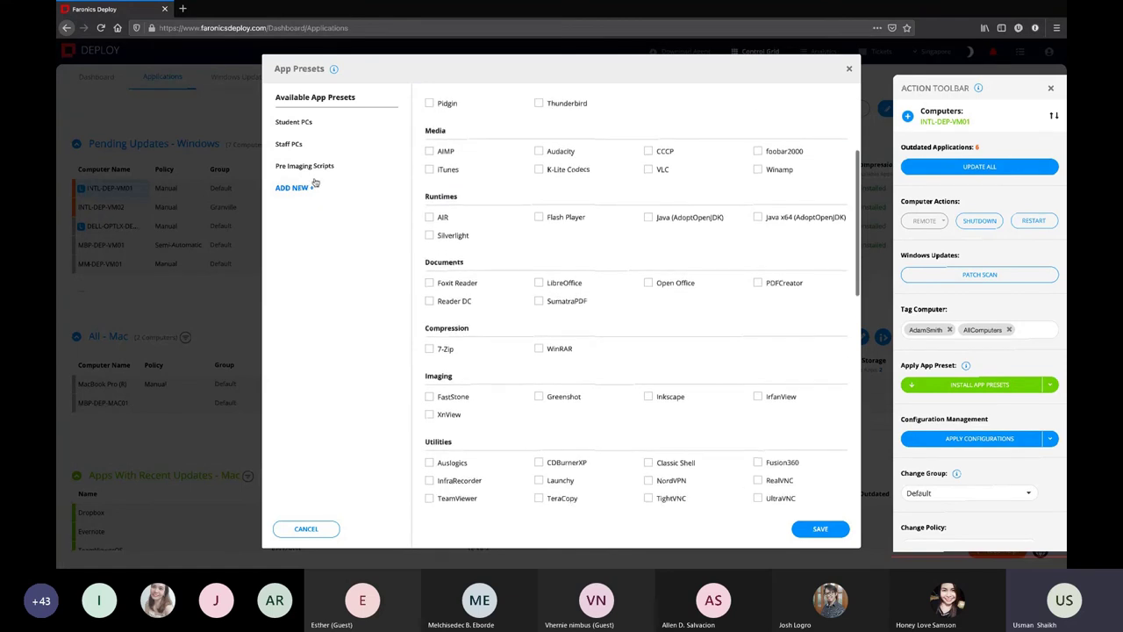
- Review the apps in the Staff PCs and Student PCs presets, then close without saving
{"action": "left_click", "coordinate": [293, 146]}
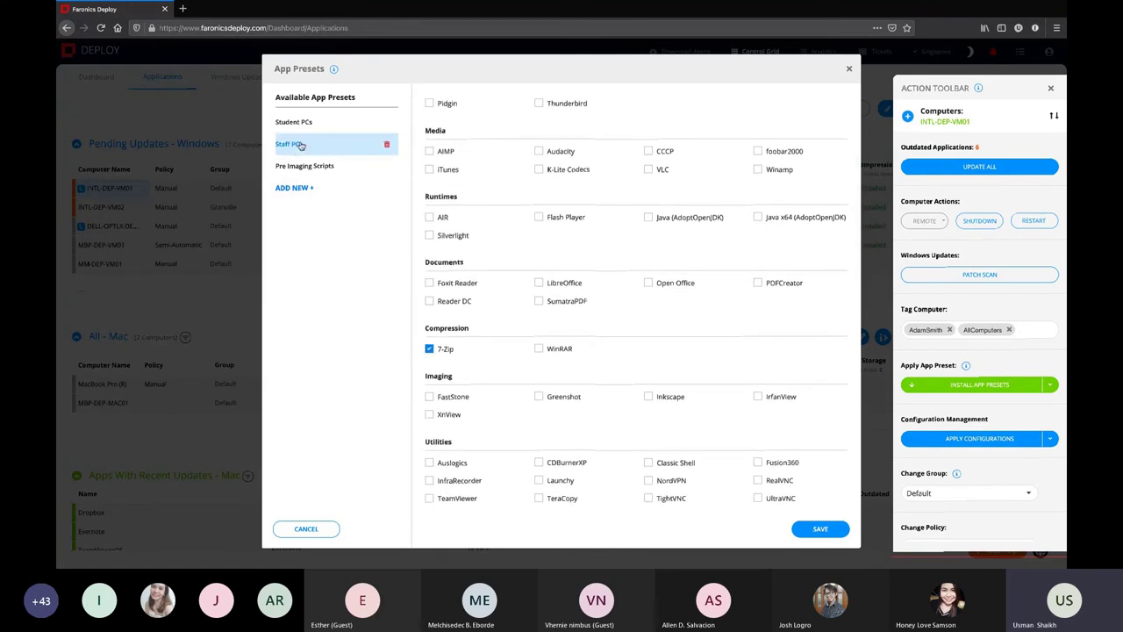
{"action": "left_click", "coordinate": [300, 125]}
{"action": "left_click", "coordinate": [314, 147]}
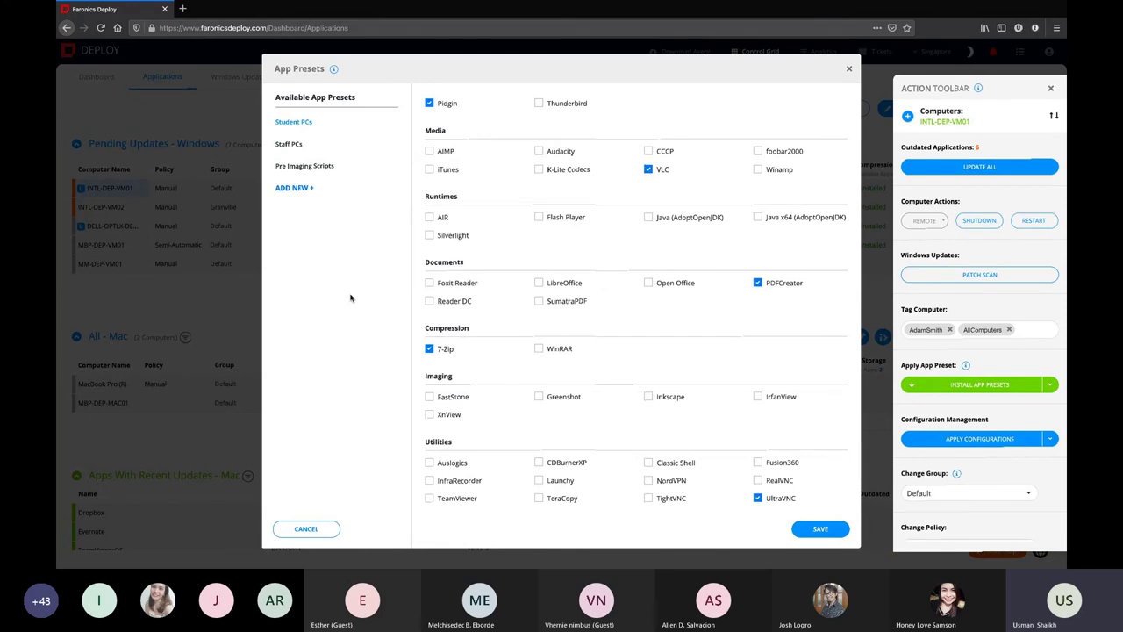
{"action": "scroll", "coordinate": [686, 354], "scroll_direction": "down", "scroll_amount": 3}
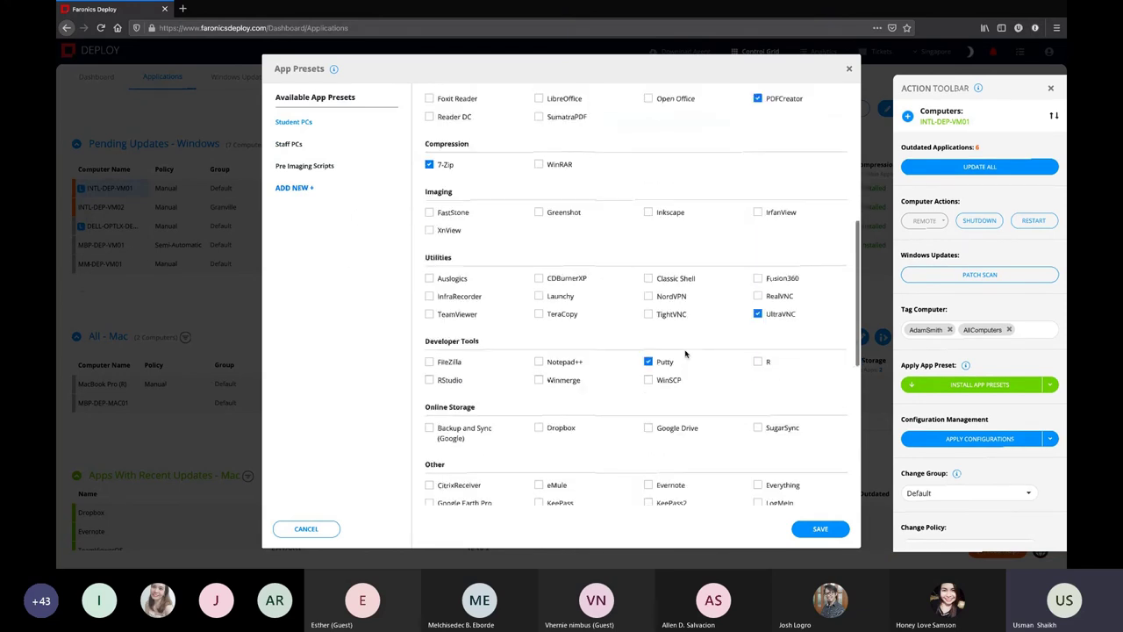
{"action": "scroll", "coordinate": [685, 353], "scroll_direction": "down", "scroll_amount": 2}
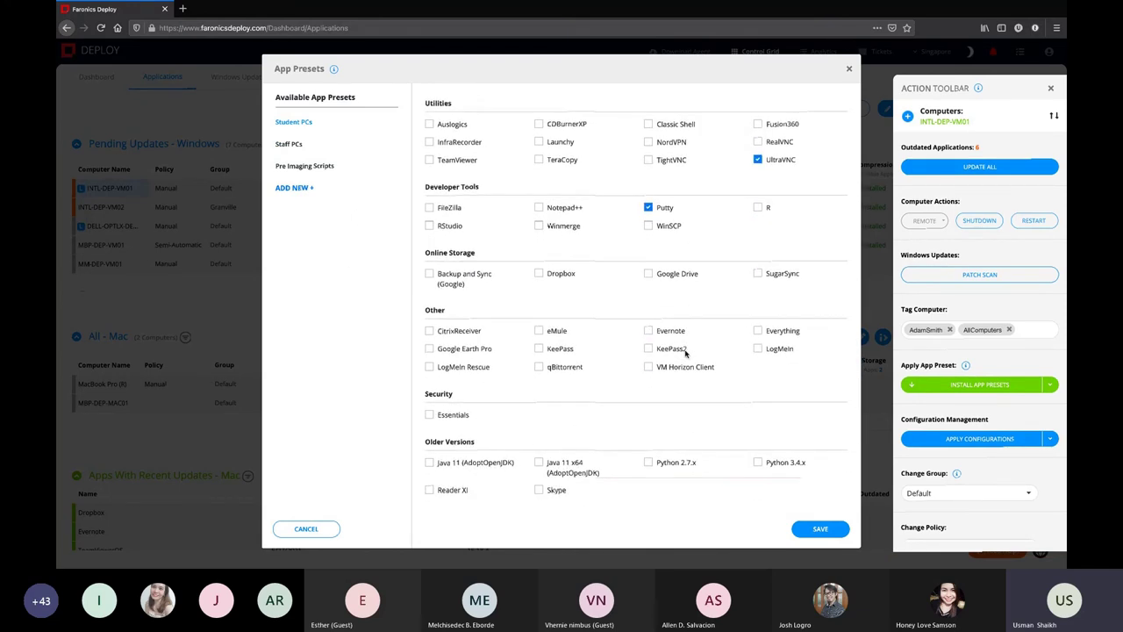
{"action": "left_click", "coordinate": [849, 70]}
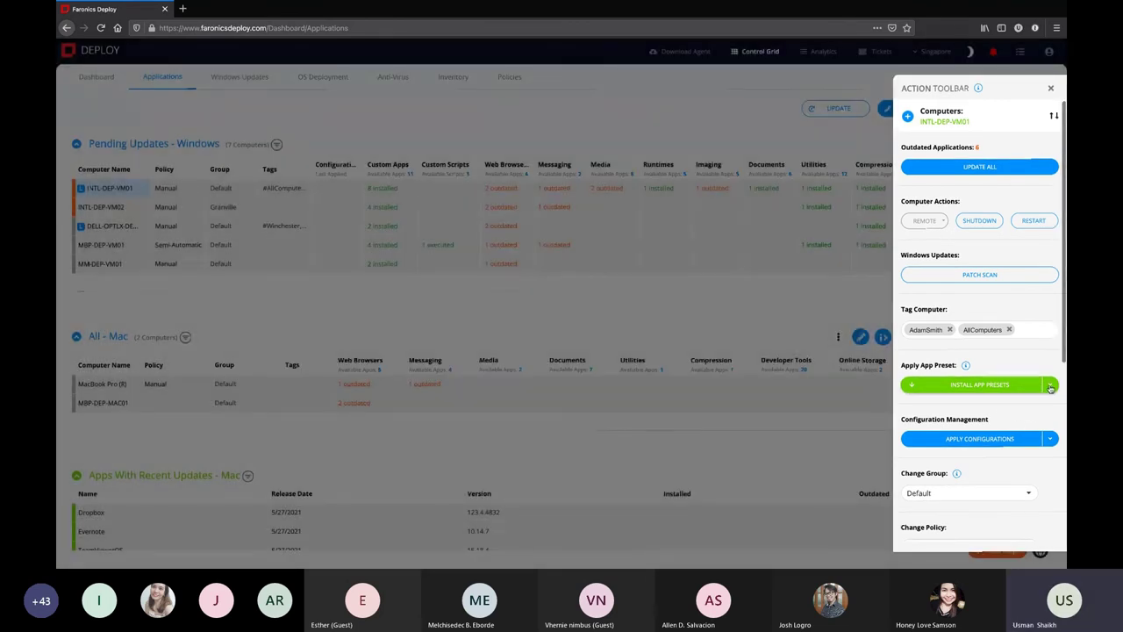
- Open the configuration manager and view the Finance Team Config settings
{"action": "left_click", "coordinate": [1051, 439]}
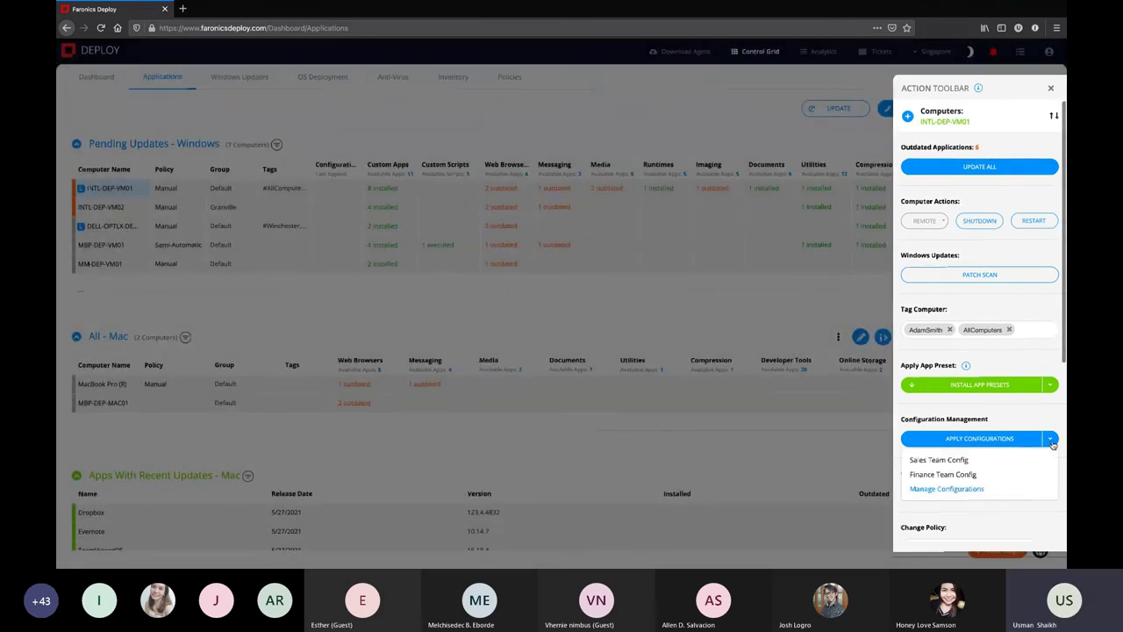
{"action": "left_click", "coordinate": [940, 489]}
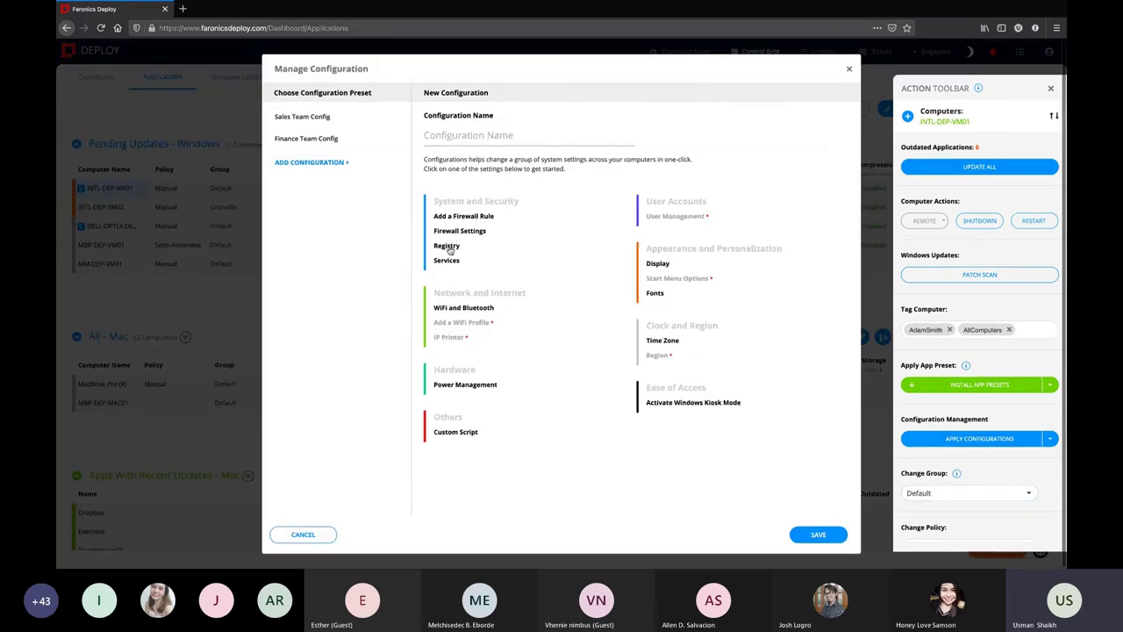
{"action": "left_click", "coordinate": [323, 142]}
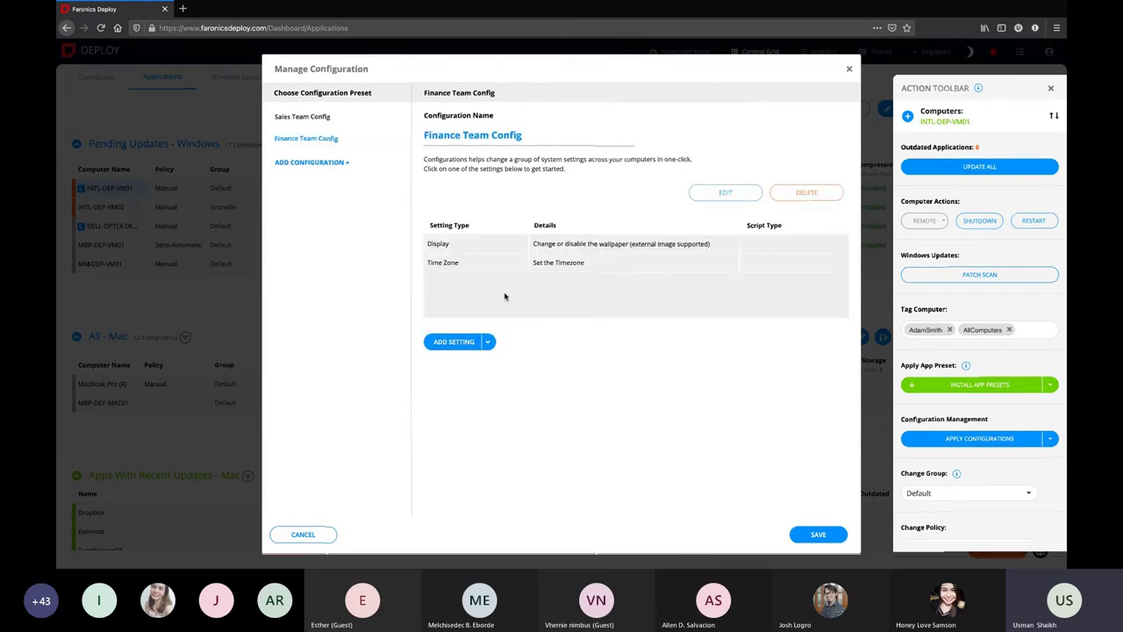
- Start a Services setting, leave Service Status unchanged, cancel it, and close the configuration manager
{"action": "left_click", "coordinate": [490, 342]}
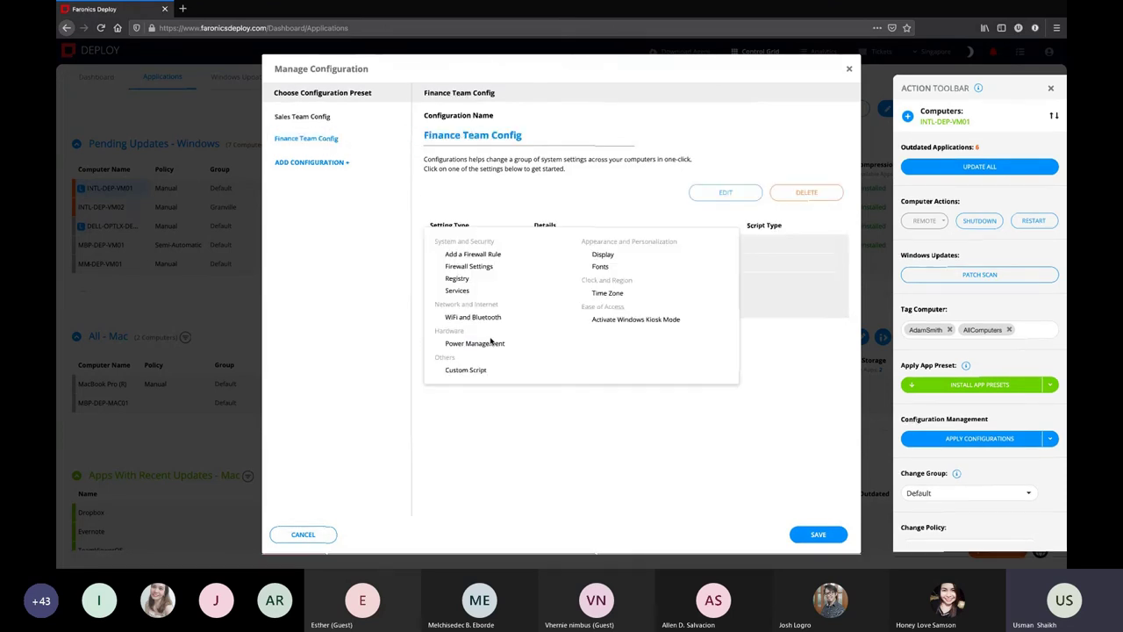
{"action": "left_click", "coordinate": [460, 294]}
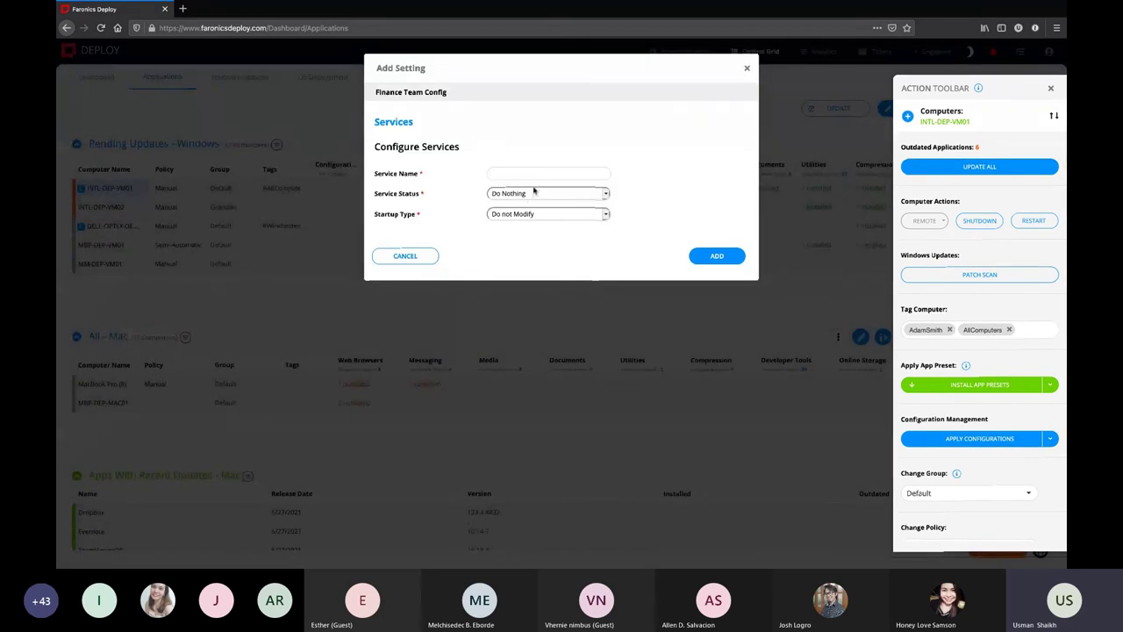
{"action": "left_click", "coordinate": [550, 194]}
{"action": "left_click", "coordinate": [697, 179]}
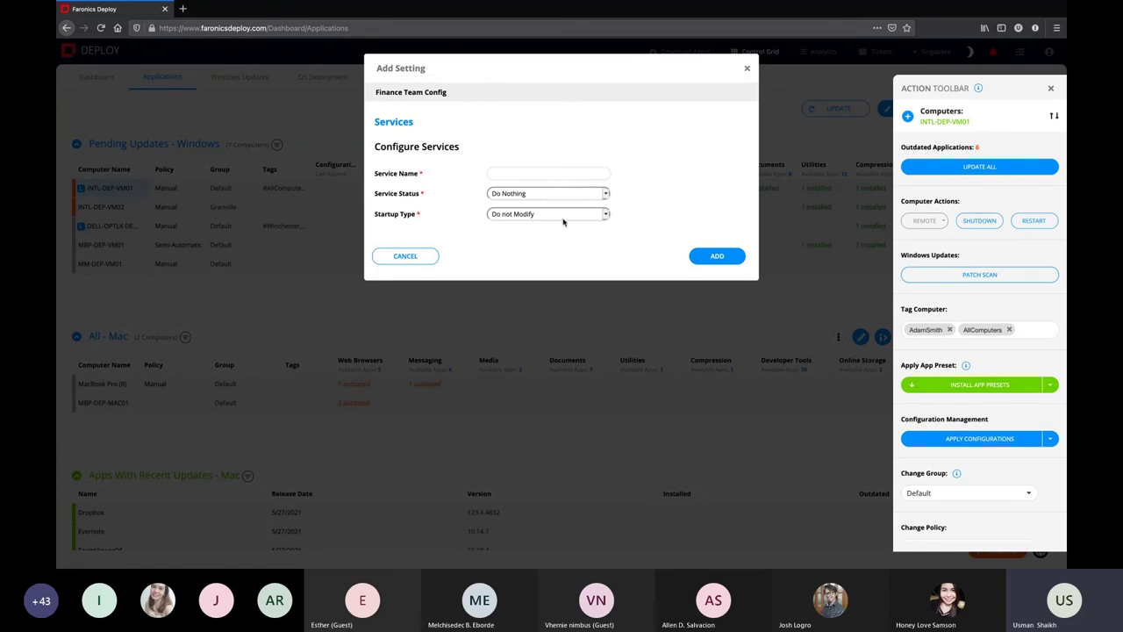
{"action": "left_click", "coordinate": [406, 258]}
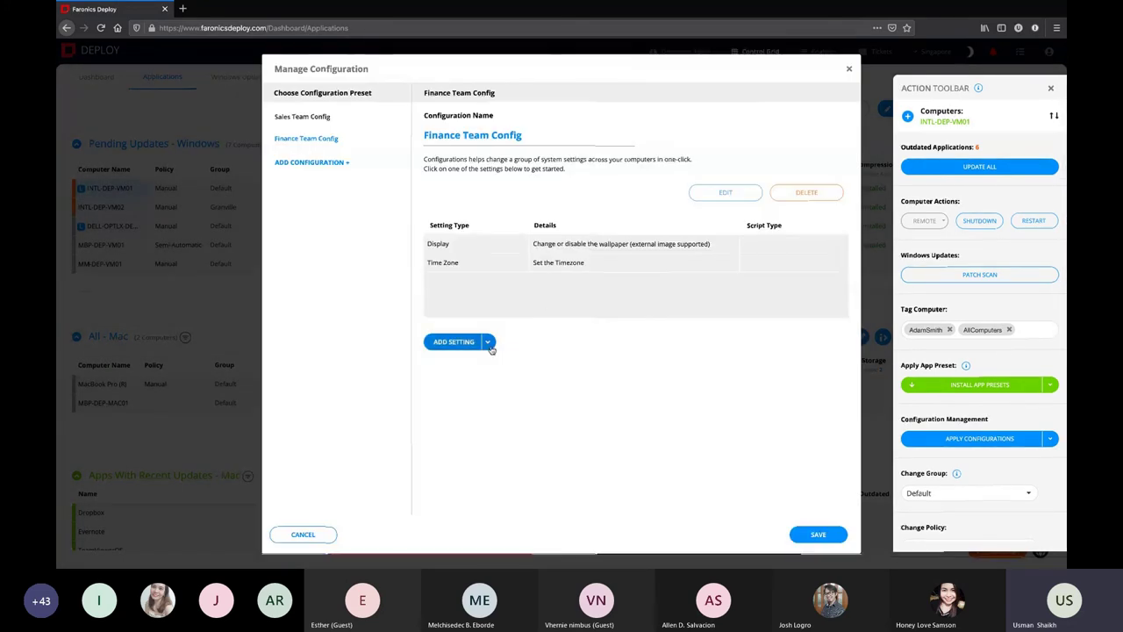
{"action": "left_click", "coordinate": [478, 344]}
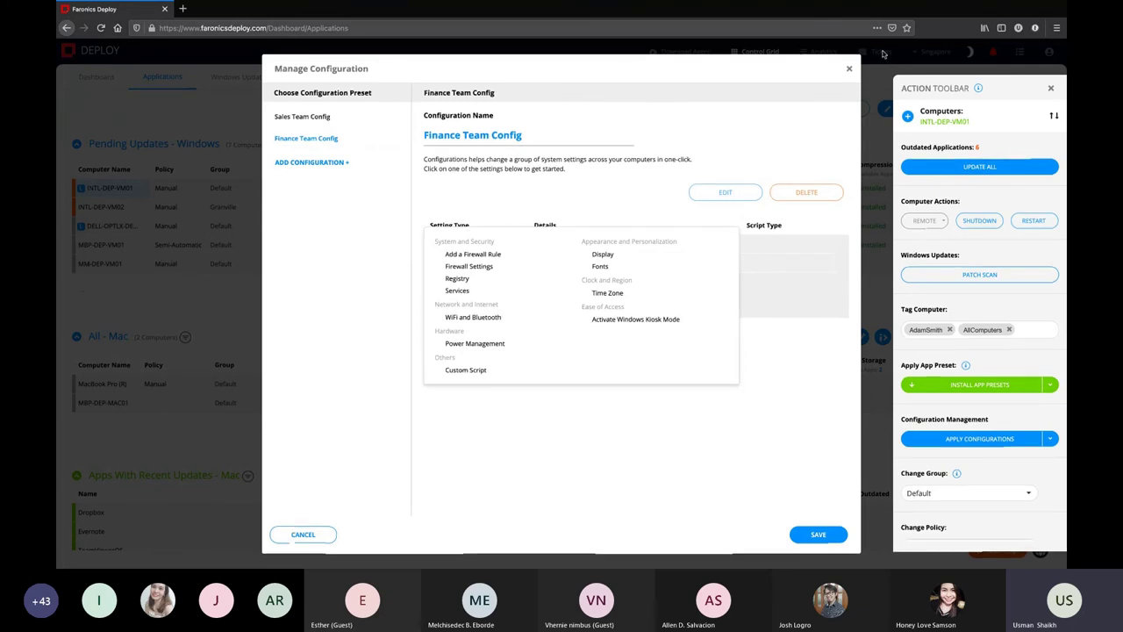
{"action": "left_click", "coordinate": [849, 70]}
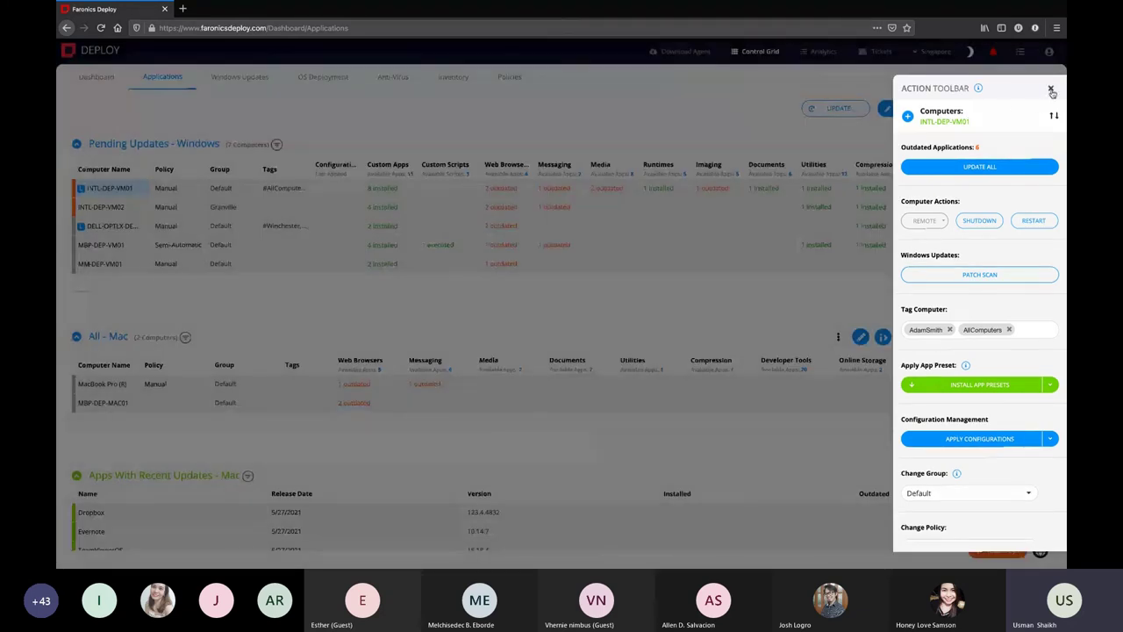
- Show the Windows Updates page, enlarging it to read the seven computers' pending update counts
{"action": "left_click", "coordinate": [1050, 87]}
{"action": "left_click", "coordinate": [248, 78]}
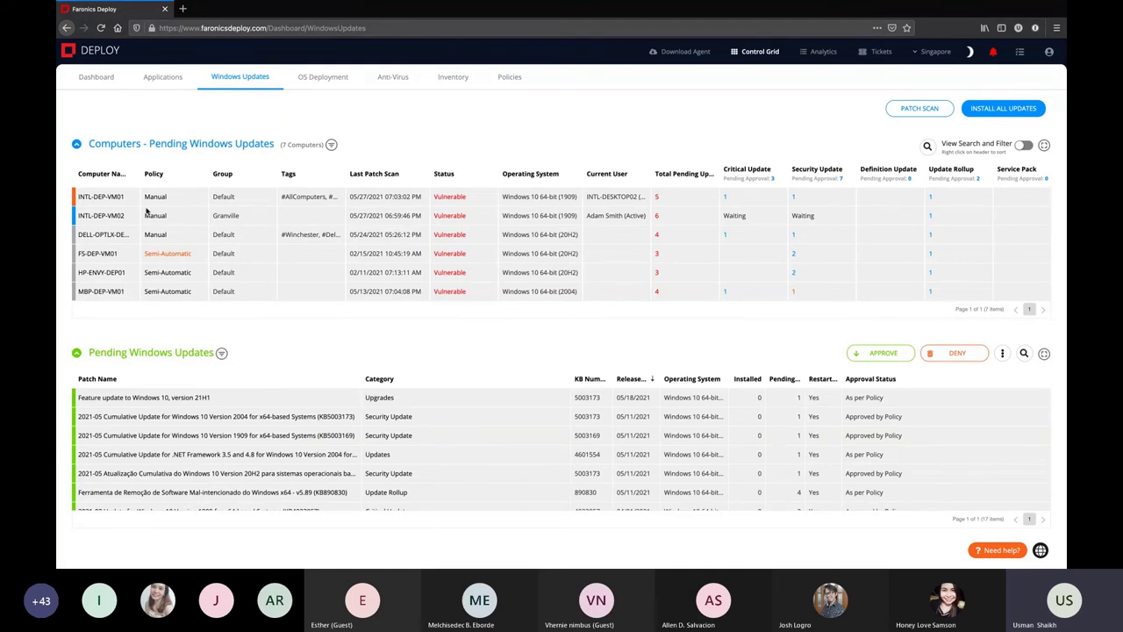
{"action": "key", "text": "ctrl+plus"}
{"action": "key", "text": "ctrl+plus"}
{"action": "key", "text": "ctrl+plus"}
{"action": "key", "text": "ctrl+plus"}
{"action": "key", "text": "ctrl+plus"}
{"action": "key", "text": "ctrl+plus"}
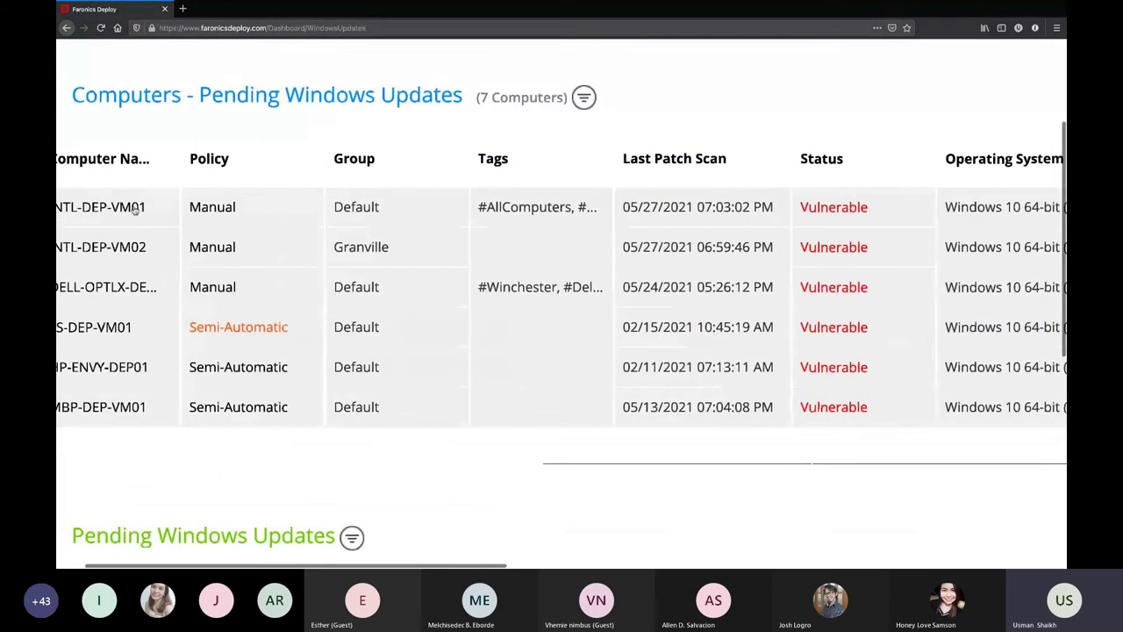
{"action": "scroll", "coordinate": [135, 202], "scroll_direction": "left", "scroll_amount": 3}
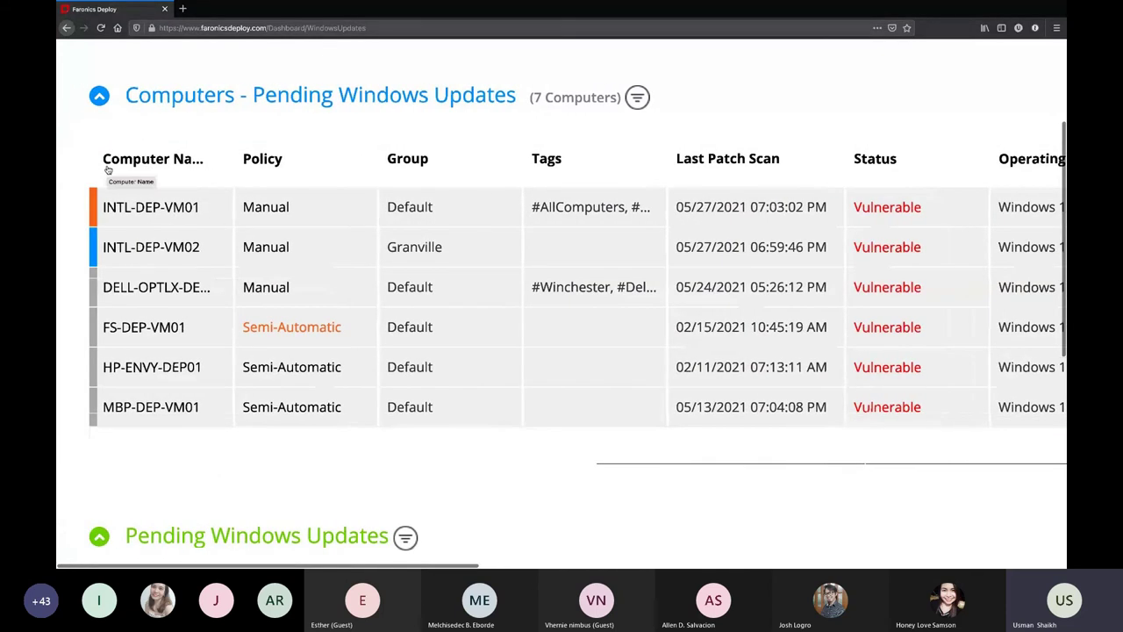
{"action": "scroll", "coordinate": [386, 192], "scroll_direction": "right", "scroll_amount": 5}
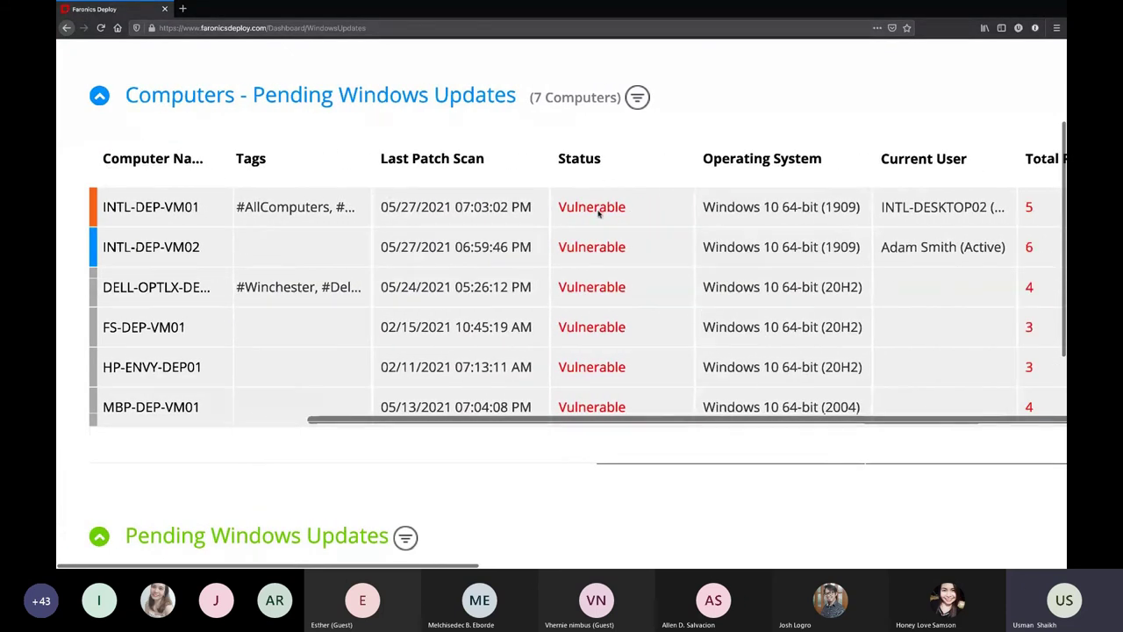
{"action": "scroll", "coordinate": [598, 214], "scroll_direction": "right", "scroll_amount": 2}
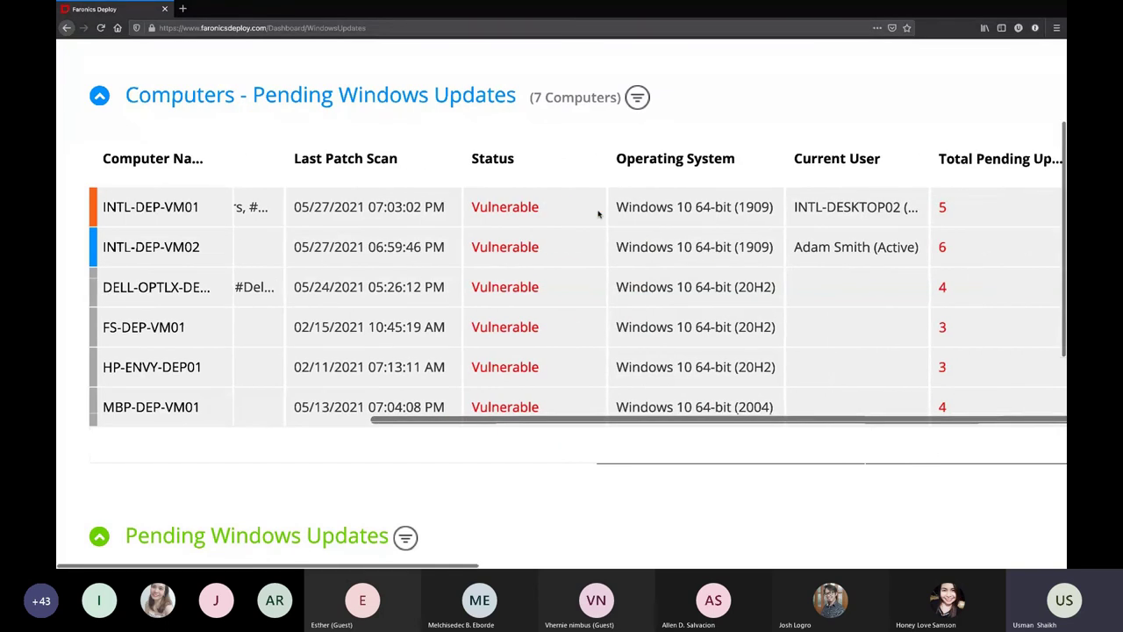
{"action": "scroll", "coordinate": [598, 213], "scroll_direction": "right", "scroll_amount": 6}
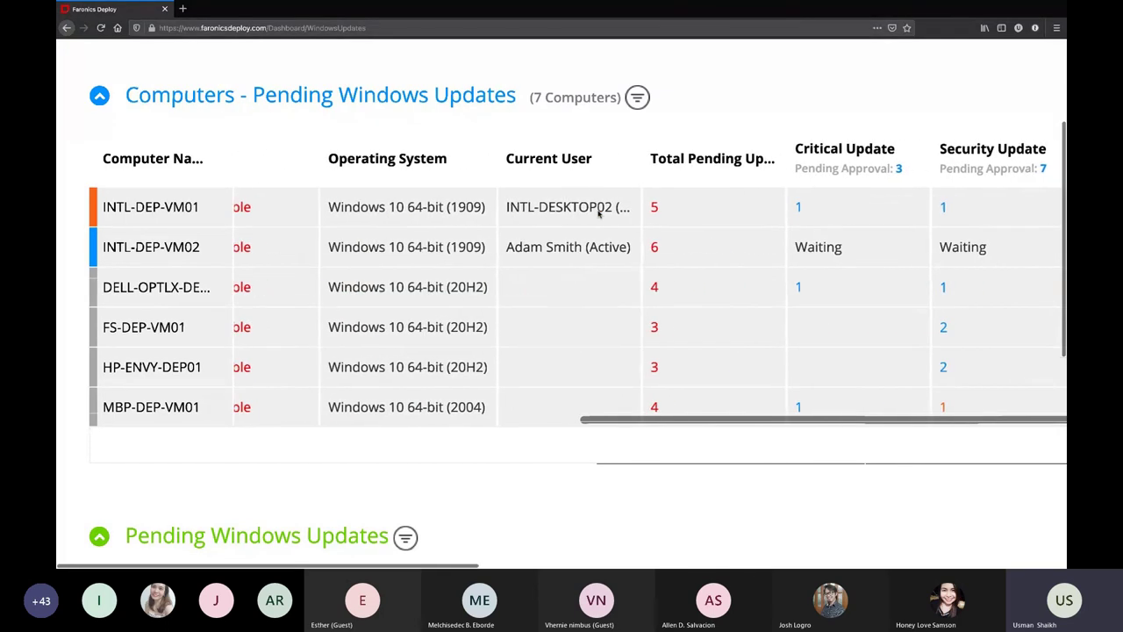
{"action": "scroll", "coordinate": [599, 213], "scroll_direction": "right", "scroll_amount": 4}
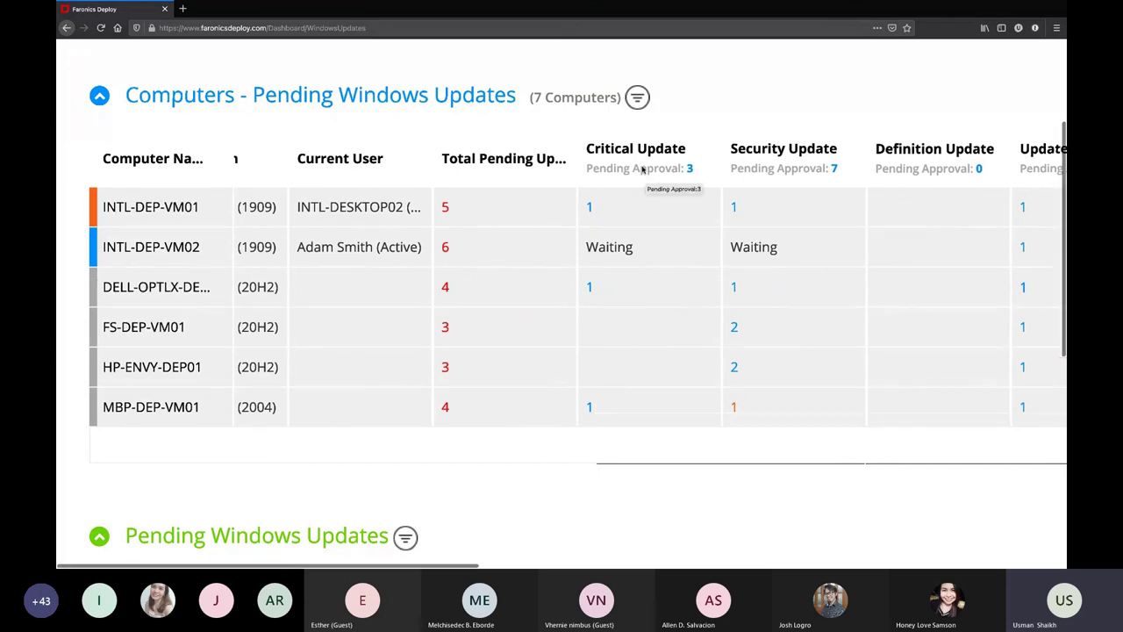
{"action": "key", "text": "ctrl+0"}
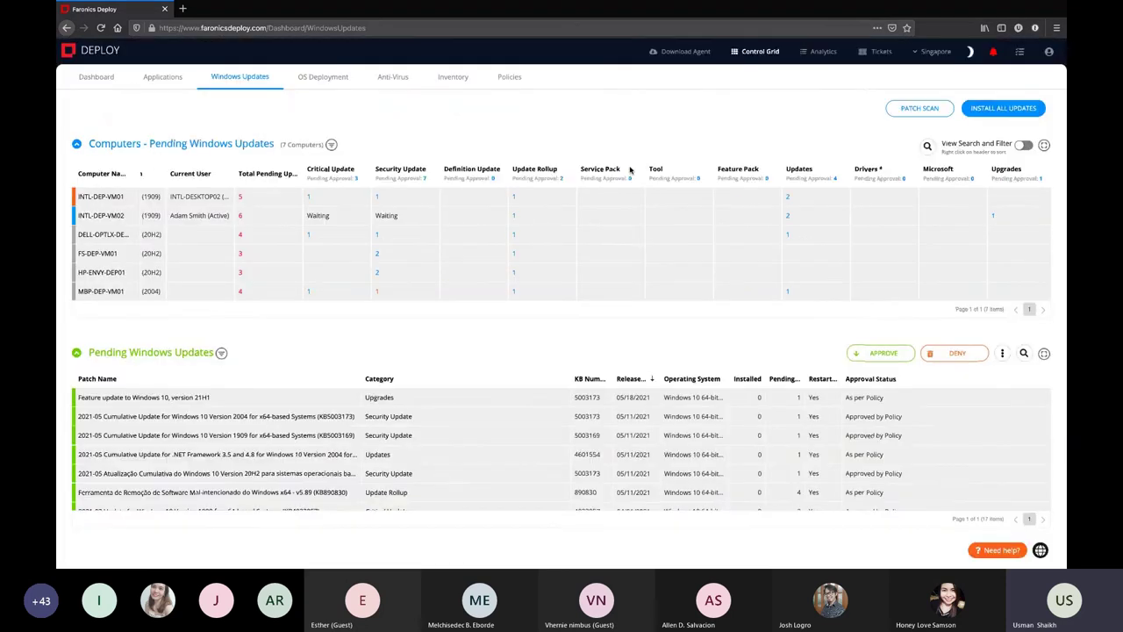
{"action": "left_click", "coordinate": [399, 179]}
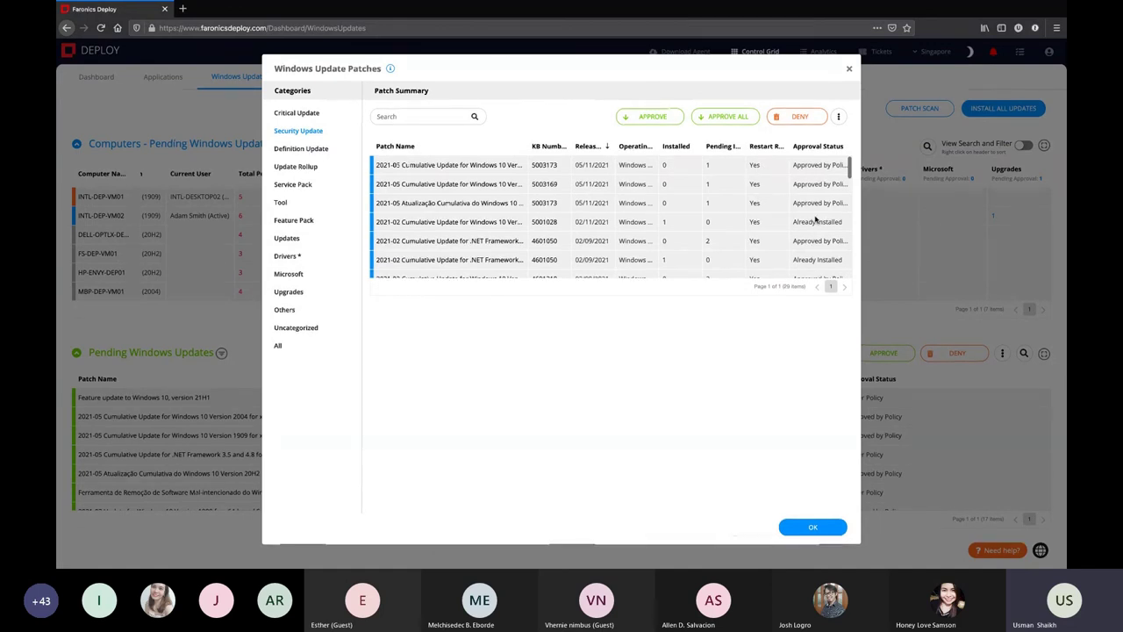
{"action": "scroll", "coordinate": [818, 207], "scroll_direction": "down", "scroll_amount": 2}
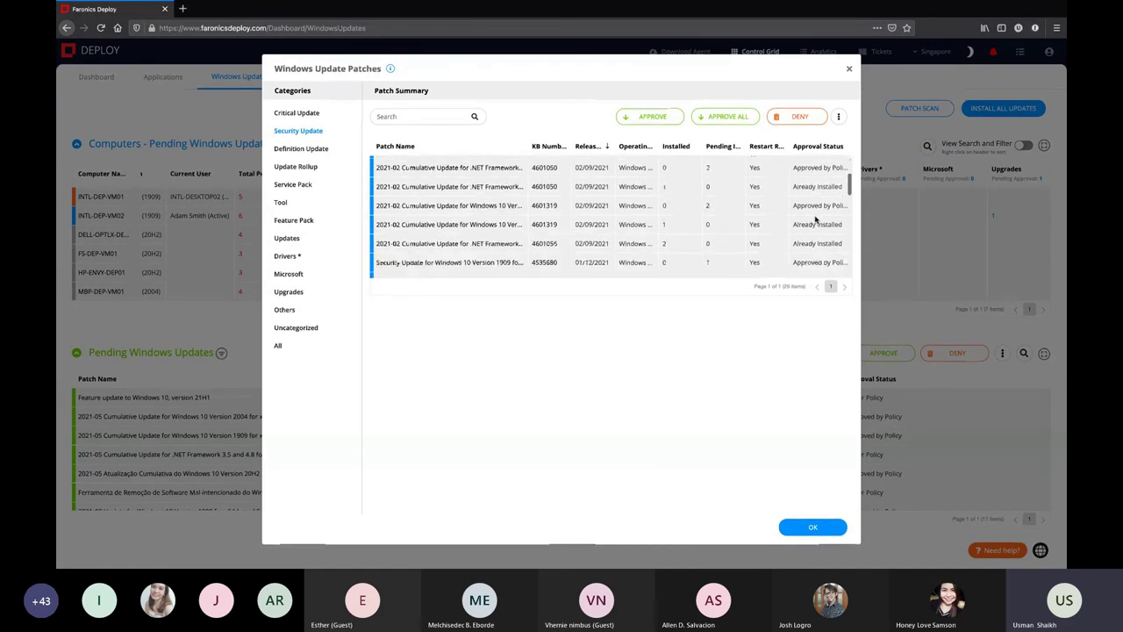
{"action": "scroll", "coordinate": [817, 219], "scroll_direction": "down", "scroll_amount": 3}
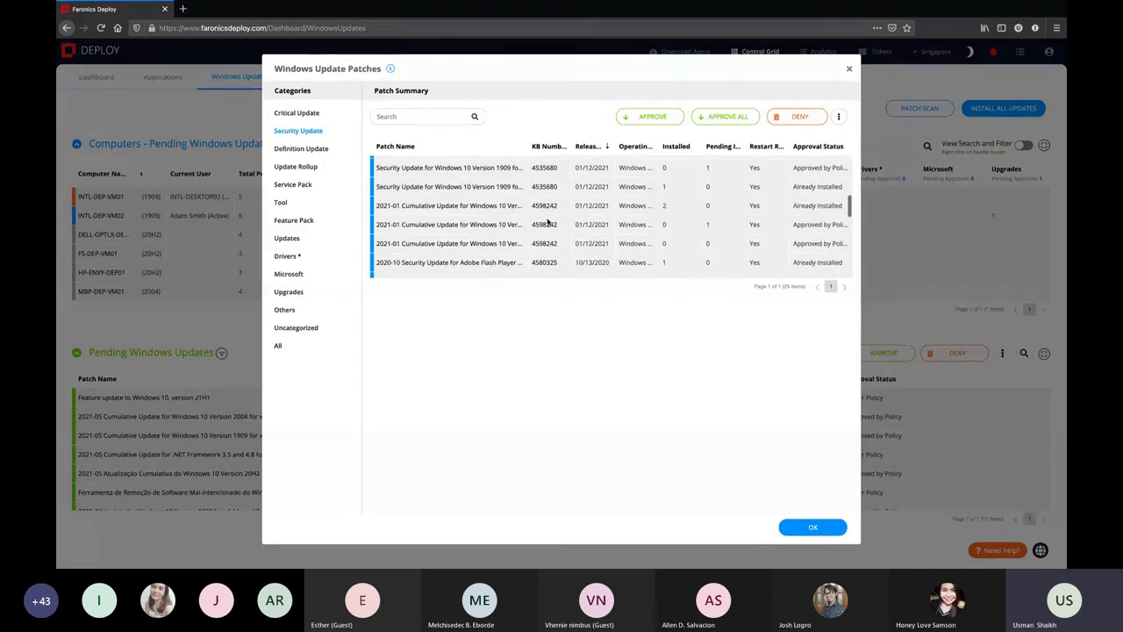
{"action": "left_click", "coordinate": [286, 257]}
{"action": "left_click", "coordinate": [286, 275]}
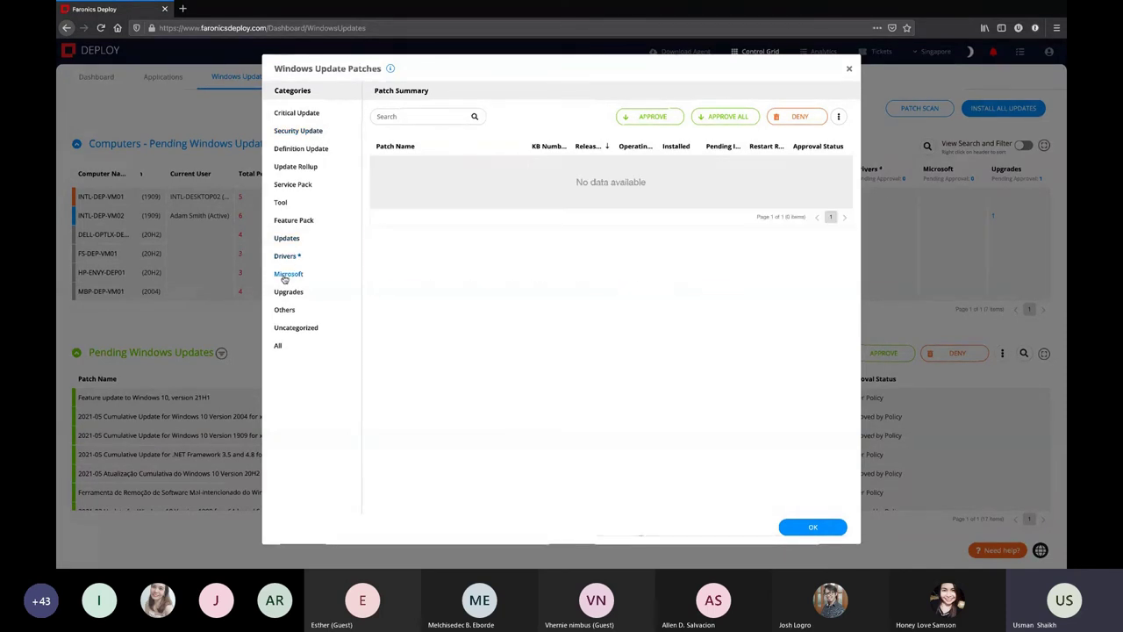
{"action": "left_click", "coordinate": [288, 295]}
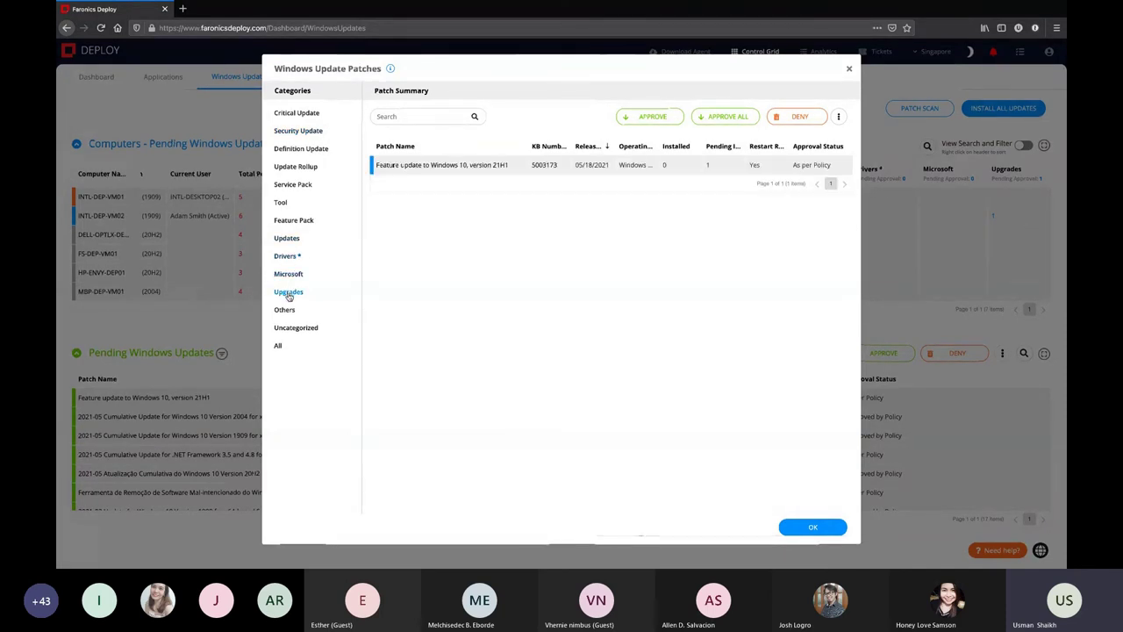
{"action": "left_click", "coordinate": [296, 221]}
{"action": "left_click", "coordinate": [283, 203]}
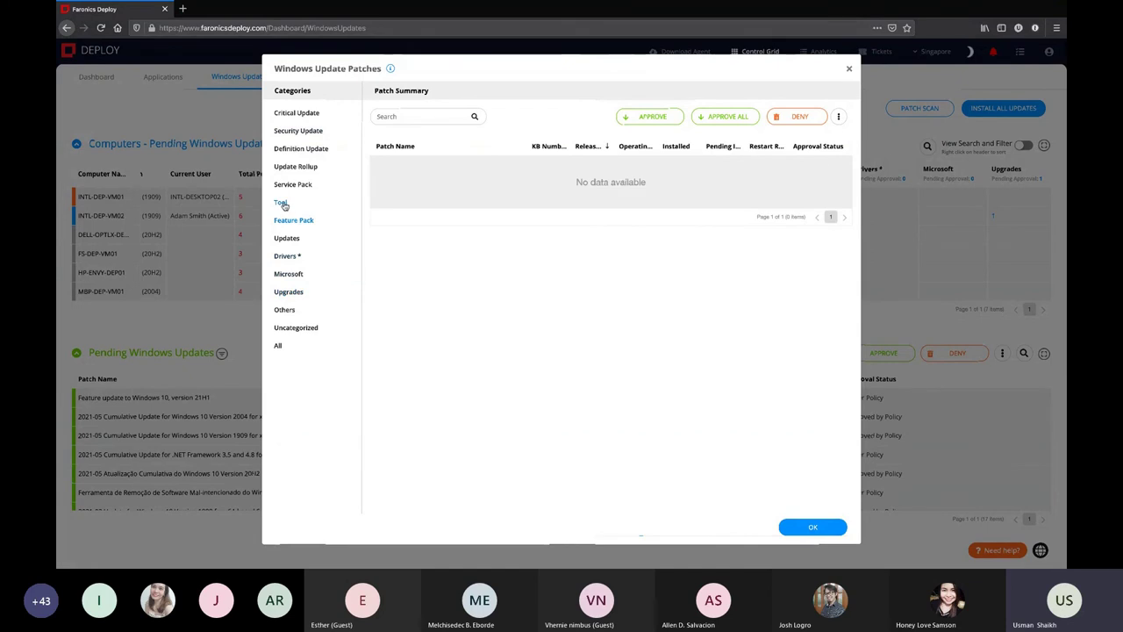
{"action": "left_click", "coordinate": [296, 166]}
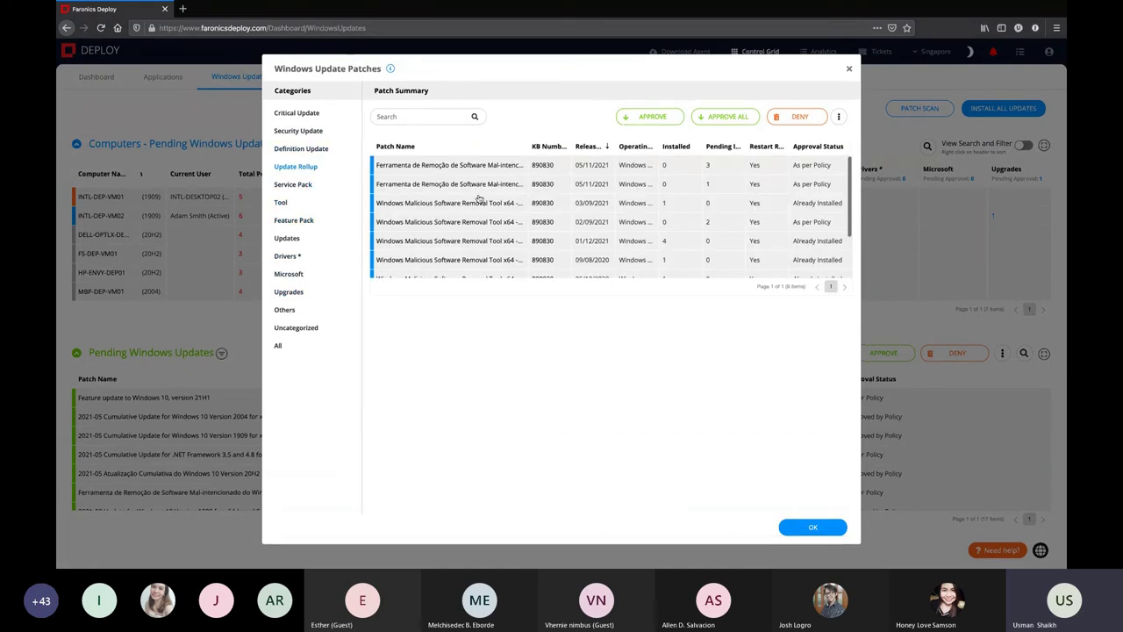
{"action": "left_click", "coordinate": [849, 71]}
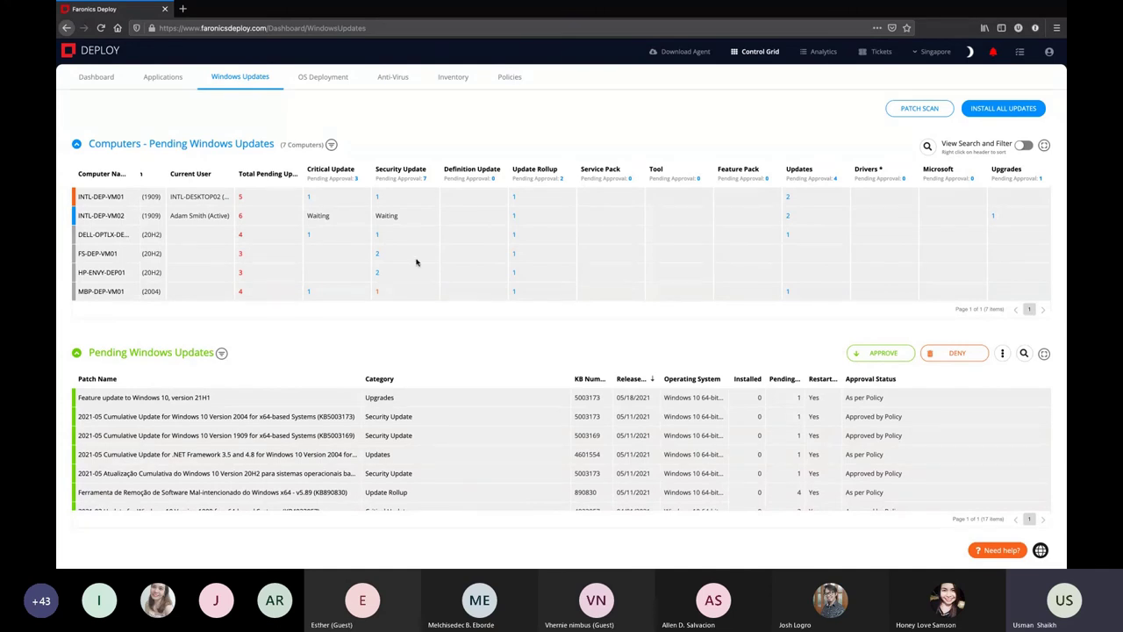
- Create a new Windows policy from the Policies page
{"action": "left_click", "coordinate": [511, 79]}
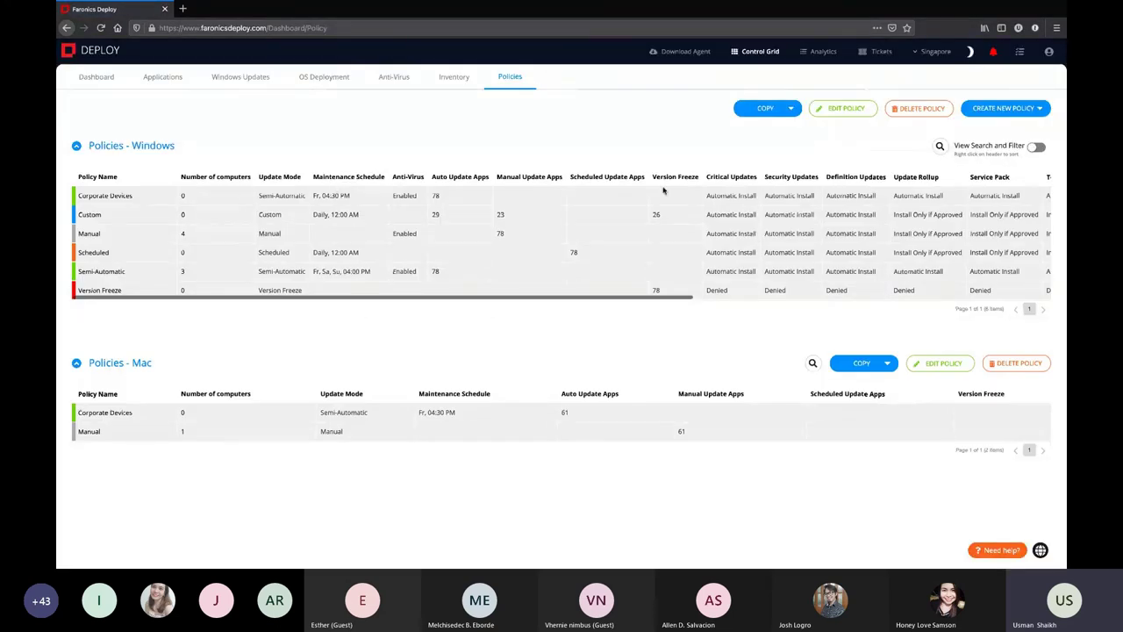
{"action": "left_click", "coordinate": [1003, 108]}
{"action": "left_click", "coordinate": [993, 129]}
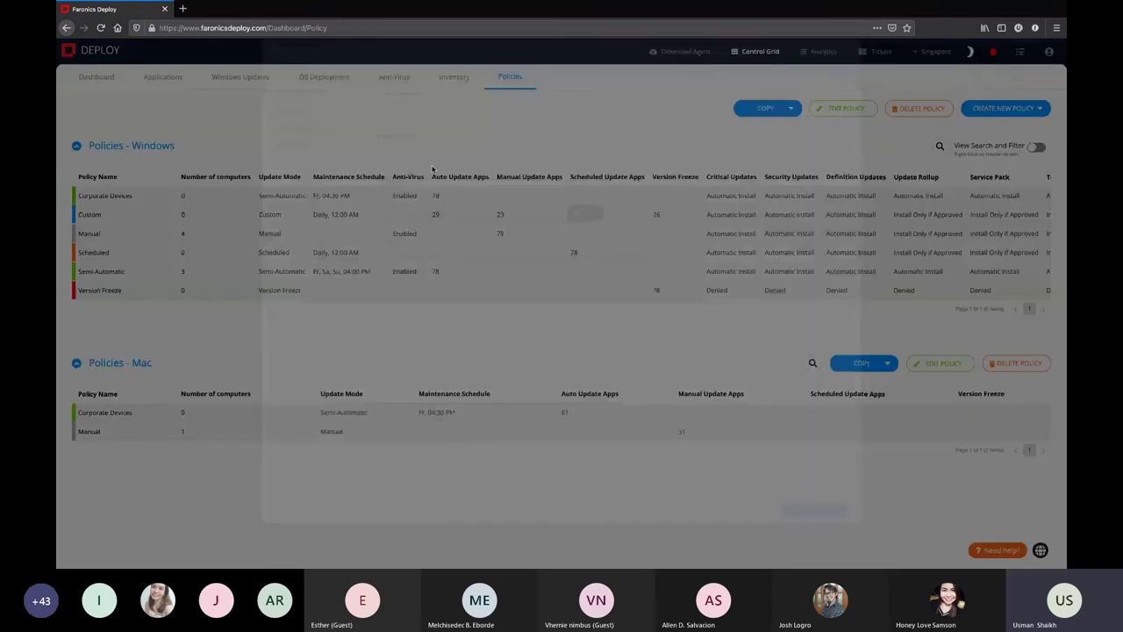
- Try Semi-Automatic, Manual and Scheduled update modes, then settle on Version Freeze
{"action": "left_click", "coordinate": [432, 176]}
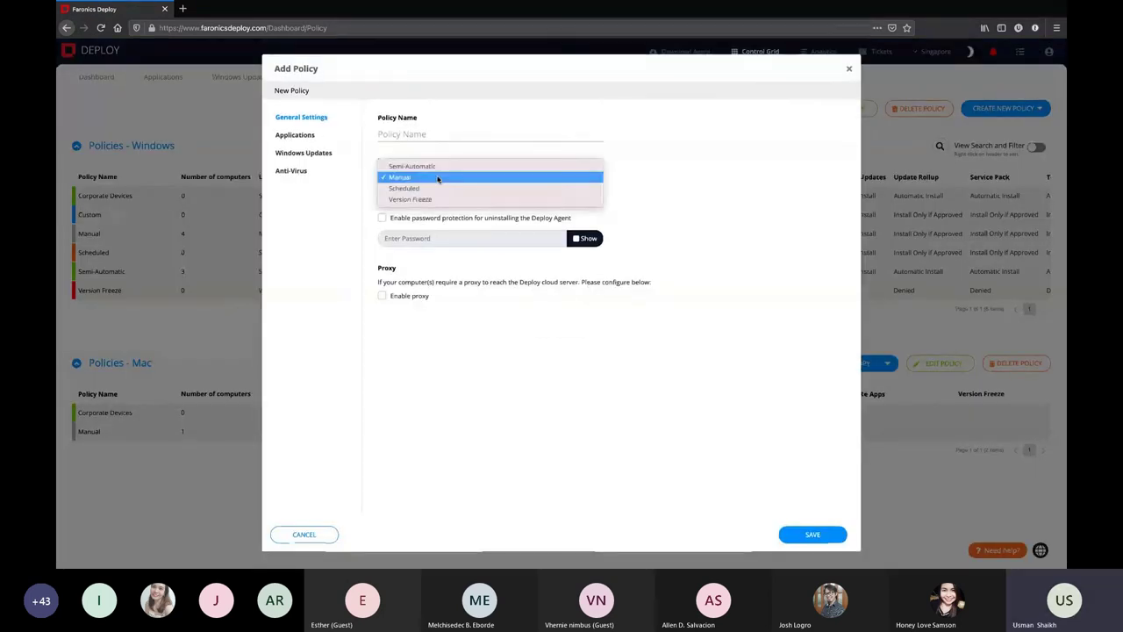
{"action": "left_click", "coordinate": [432, 167]}
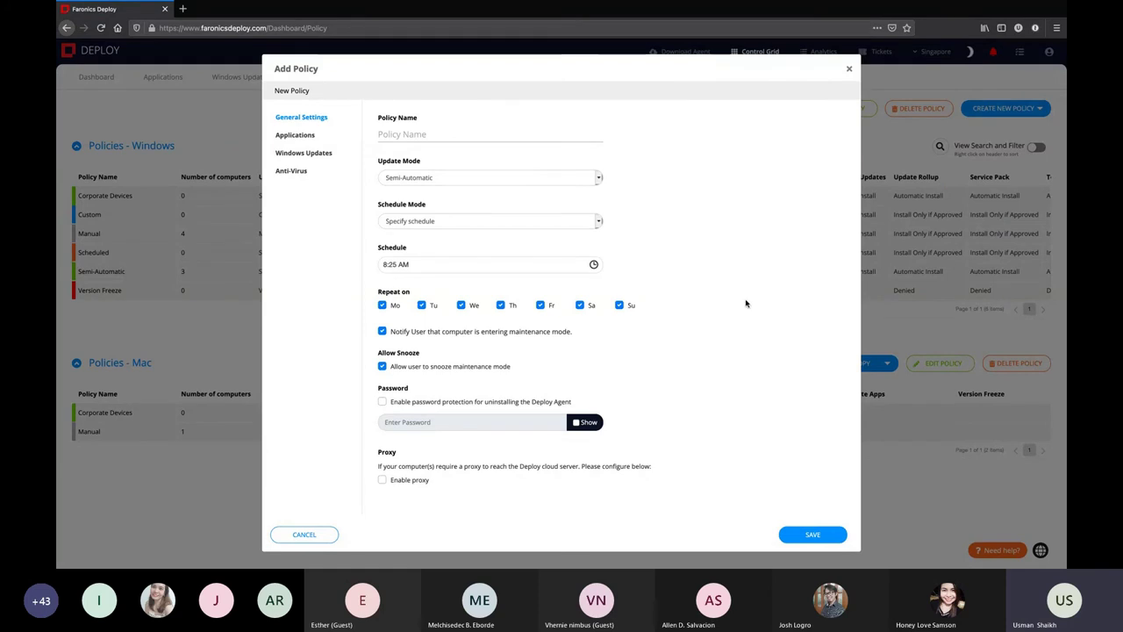
{"action": "left_click", "coordinate": [447, 178]}
{"action": "left_click", "coordinate": [433, 190]}
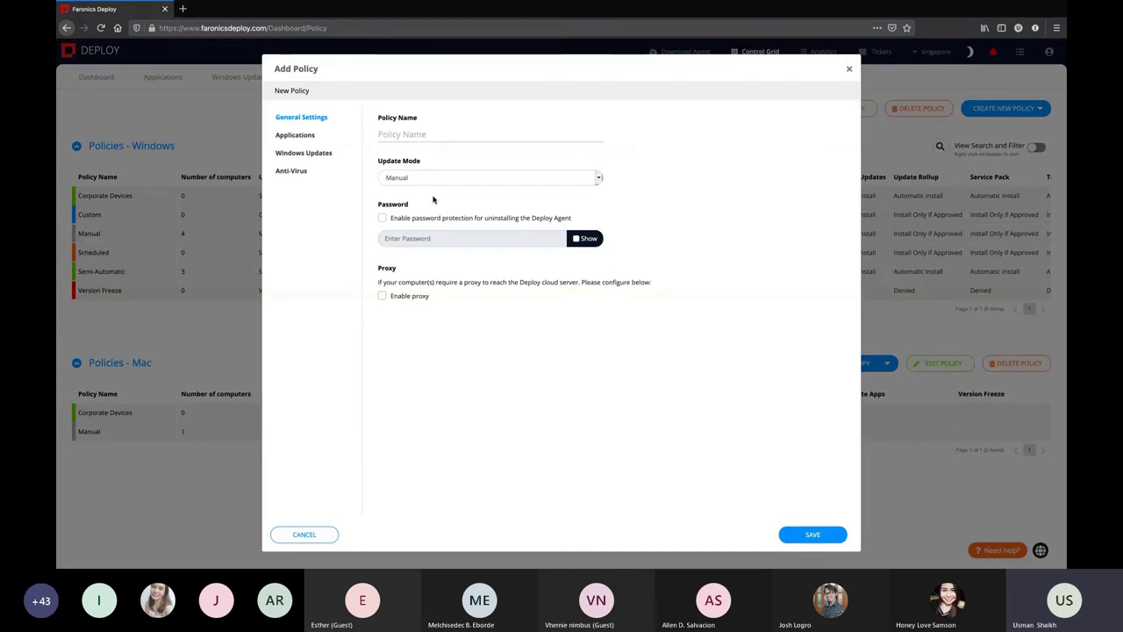
{"action": "left_click", "coordinate": [432, 180]}
{"action": "left_click", "coordinate": [429, 188]}
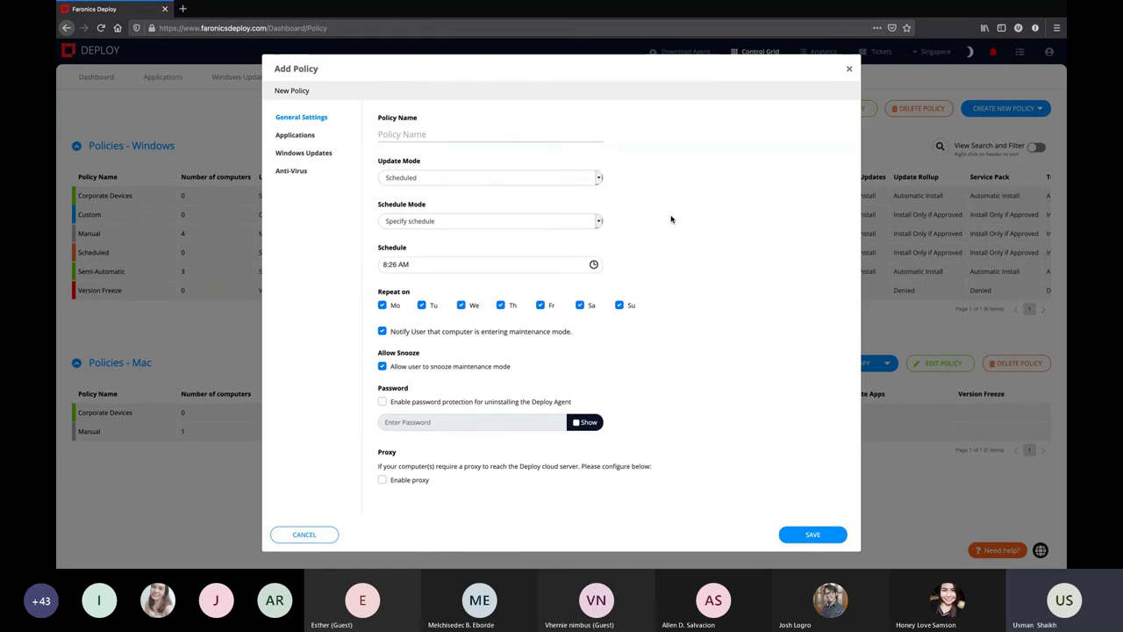
{"action": "left_click", "coordinate": [596, 180]}
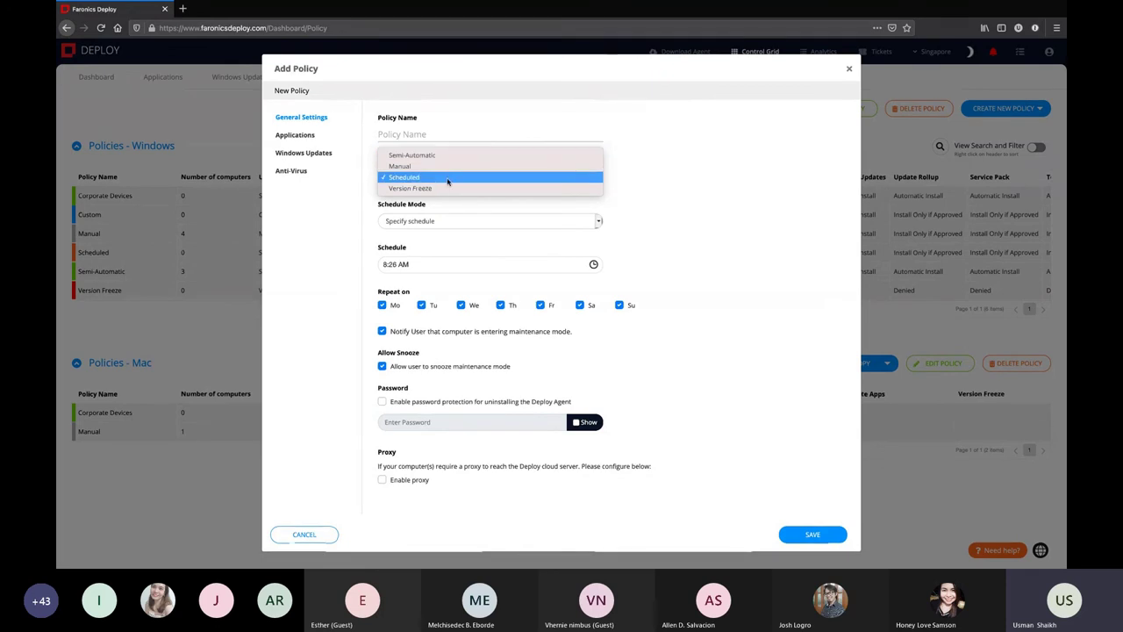
{"action": "left_click", "coordinate": [712, 203]}
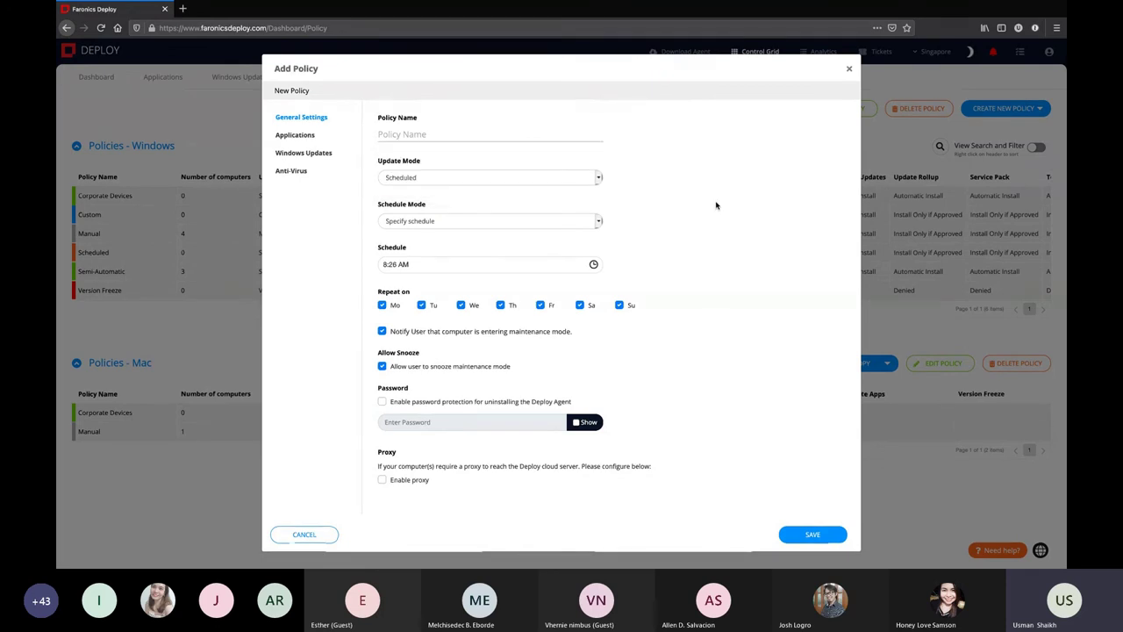
{"action": "left_click", "coordinate": [397, 185]}
{"action": "left_click", "coordinate": [405, 187]}
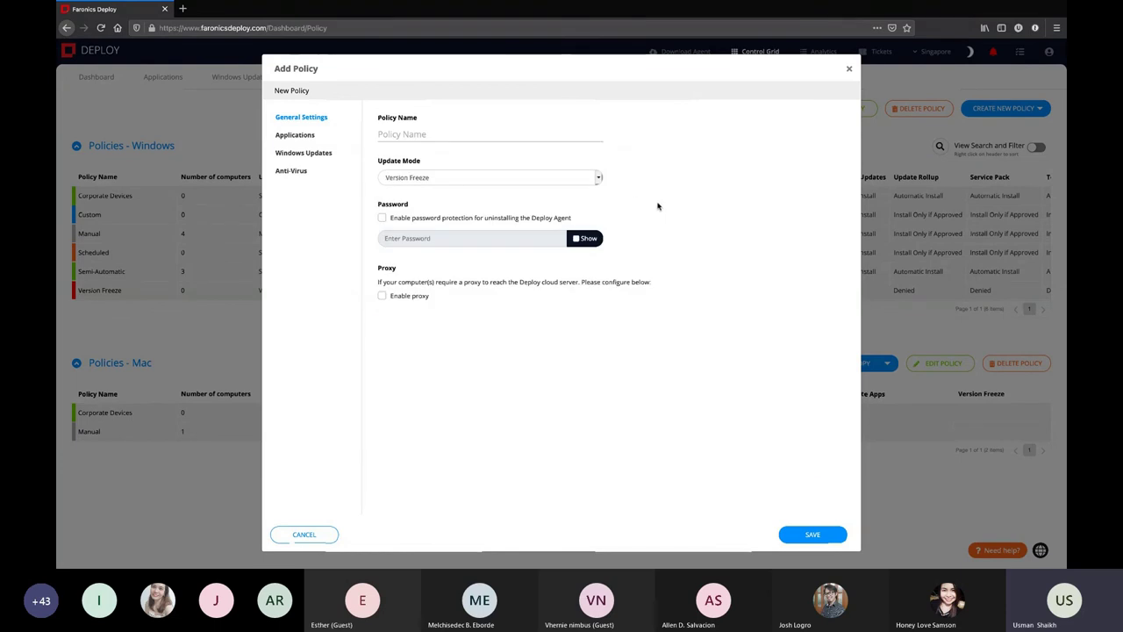
- In the policy's Windows update settings, auto-install Critical, Security and Definition updates
{"action": "left_click", "coordinate": [303, 136]}
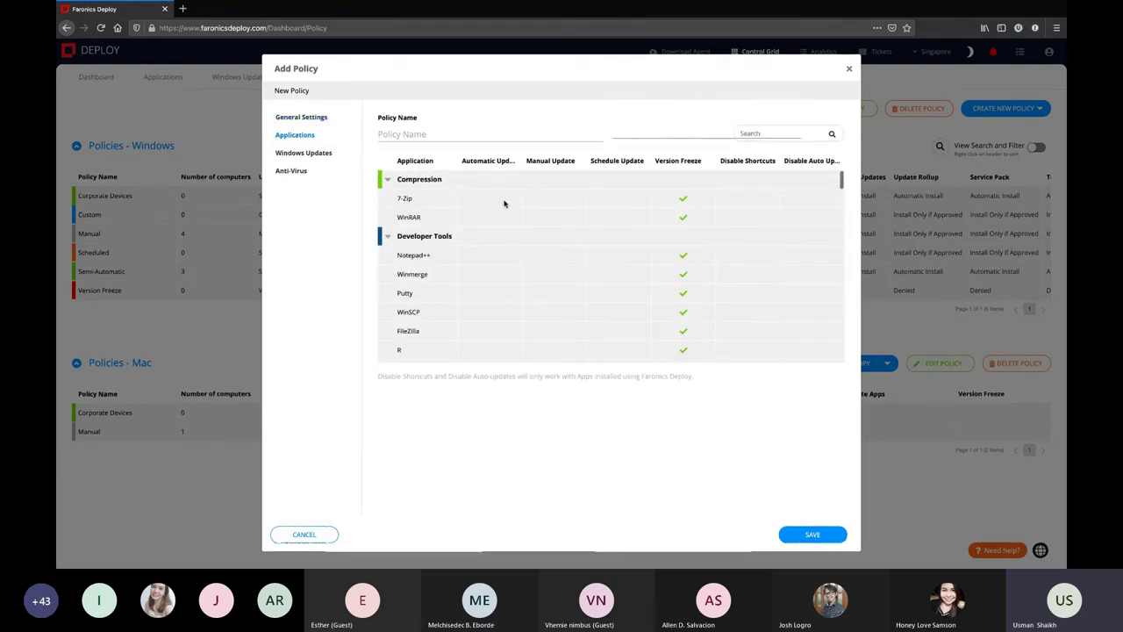
{"action": "left_click", "coordinate": [319, 155]}
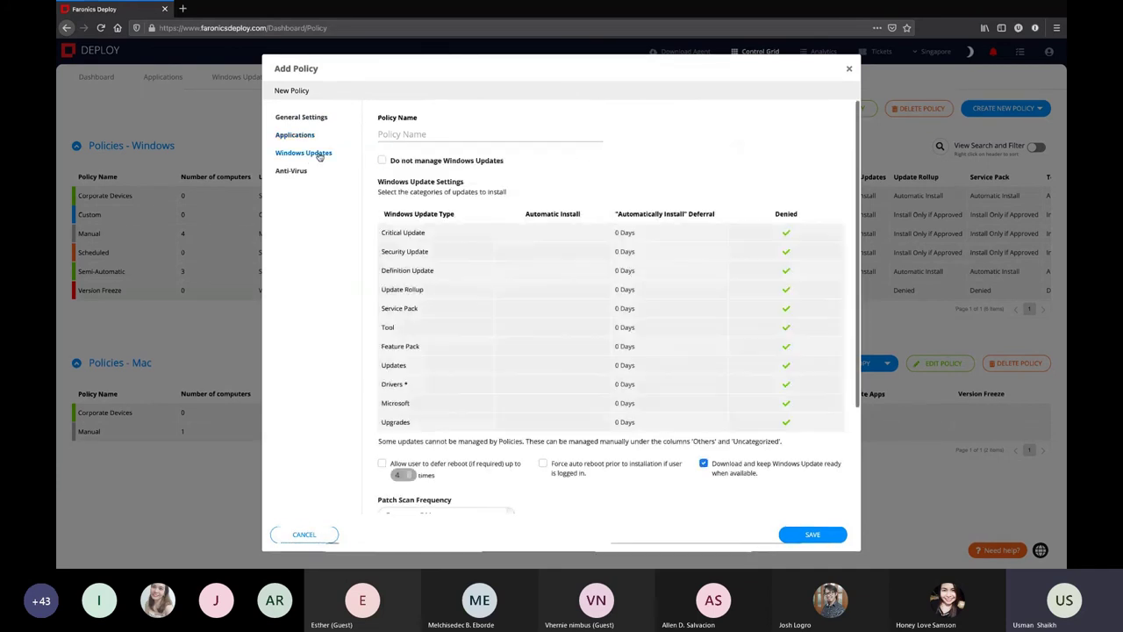
{"action": "left_click", "coordinate": [546, 235]}
{"action": "left_click", "coordinate": [551, 253]}
{"action": "left_click", "coordinate": [553, 271]}
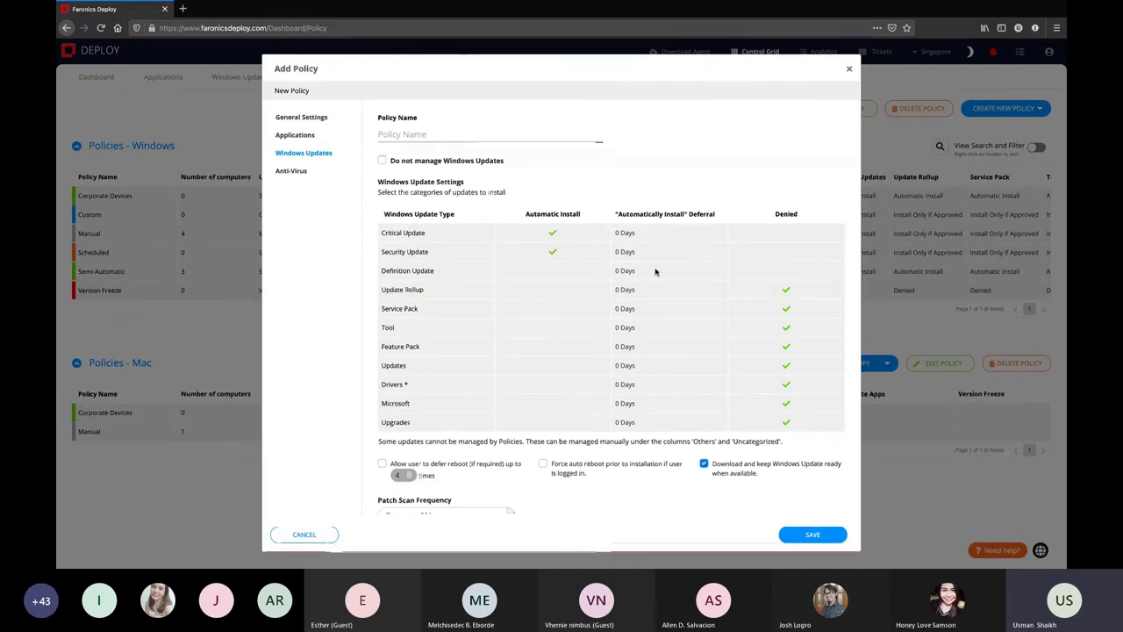
{"action": "left_click", "coordinate": [568, 273]}
- Defer Update Rollup by 15 days and set it to auto-install
{"action": "left_click", "coordinate": [622, 296]}
{"action": "type", "text": "15"}
{"action": "left_click", "coordinate": [650, 308]}
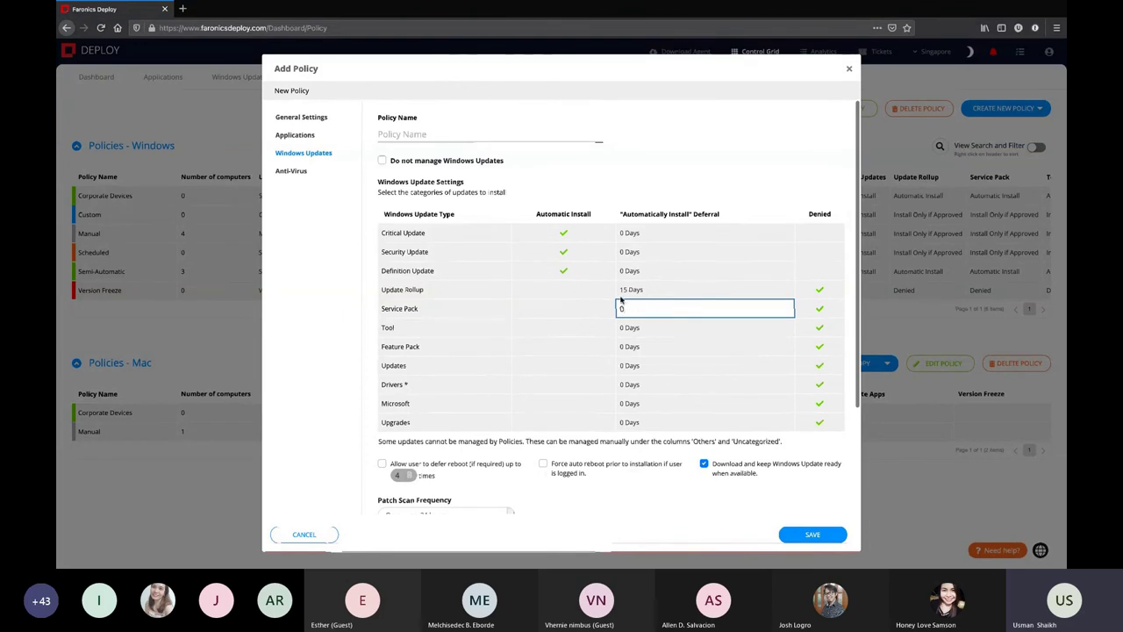
{"action": "left_click", "coordinate": [579, 290]}
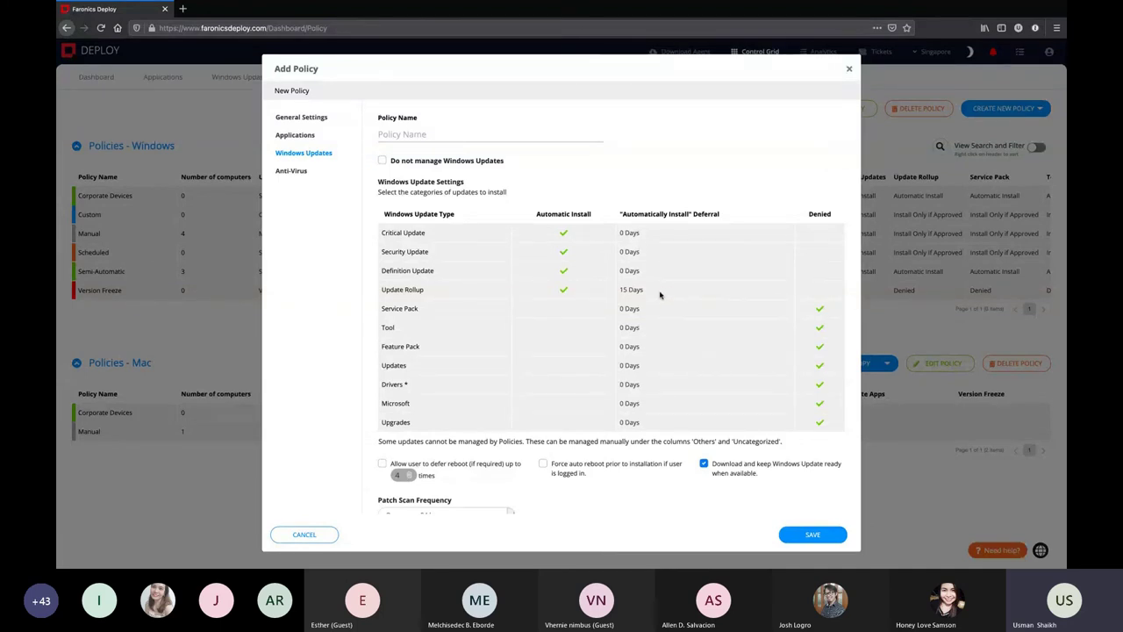
{"action": "scroll", "coordinate": [493, 375], "scroll_direction": "down", "scroll_amount": 2}
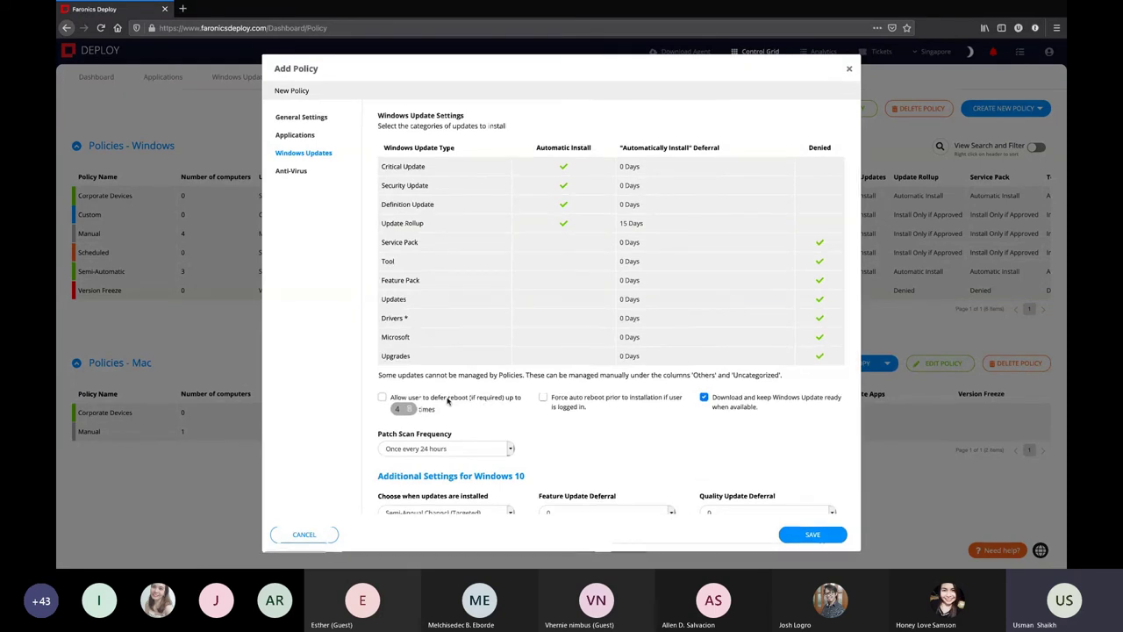
{"action": "scroll", "coordinate": [570, 412], "scroll_direction": "down", "scroll_amount": 1}
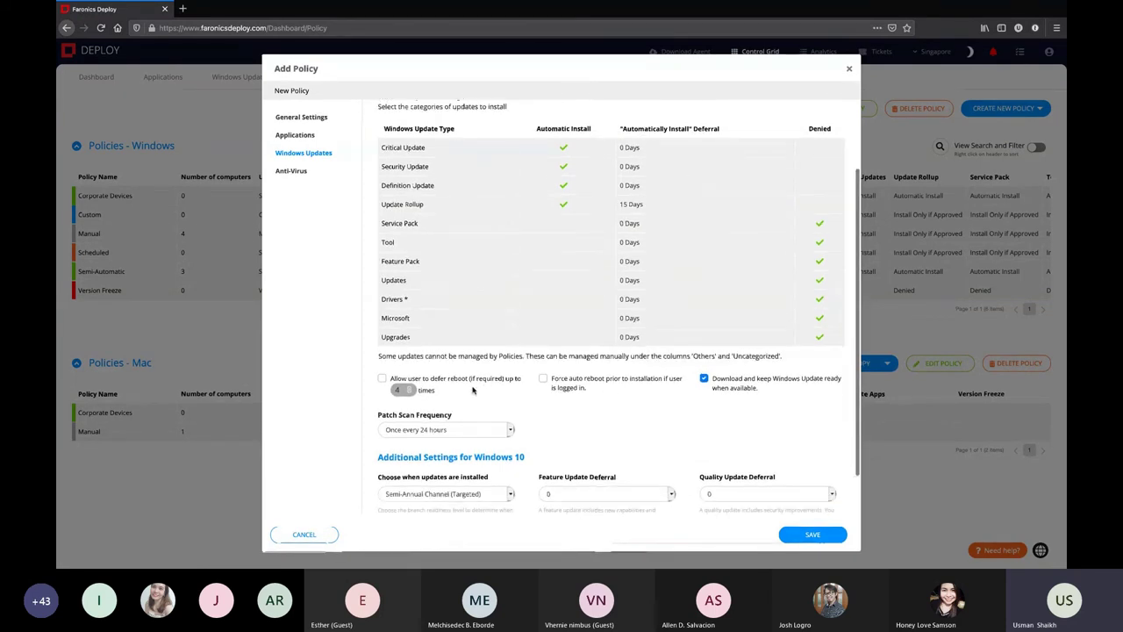
{"action": "scroll", "coordinate": [578, 407], "scroll_direction": "down", "scroll_amount": 2}
- Enable anti-virus for the policy and expand its Cleanup Action and Scan Schedule settings
{"action": "double_click", "coordinate": [300, 171]}
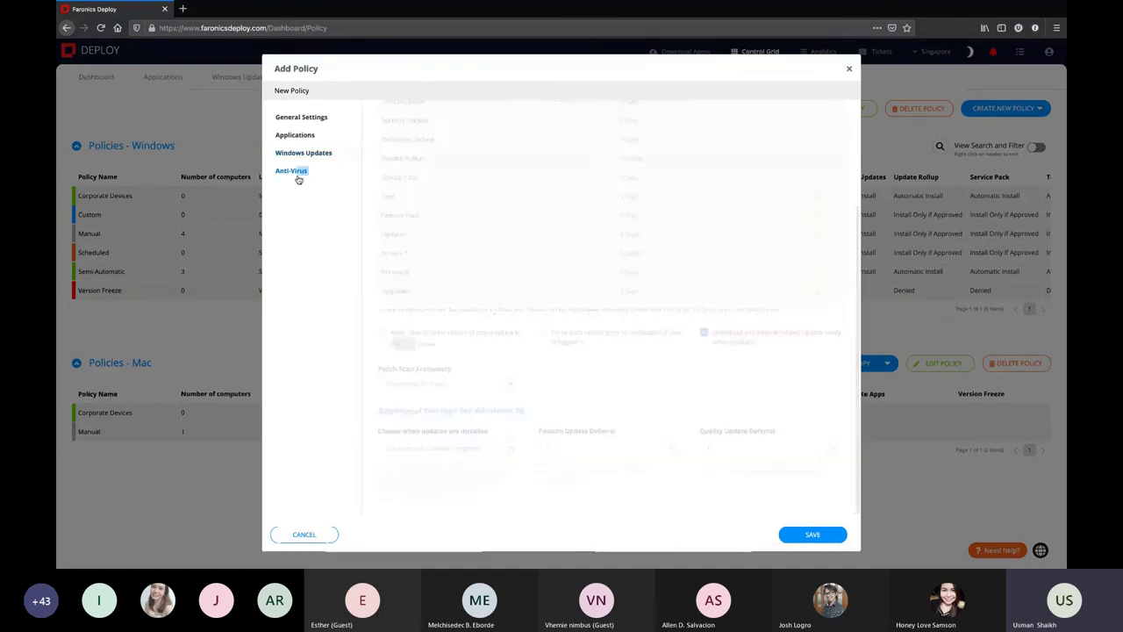
{"action": "left_click", "coordinate": [628, 200]}
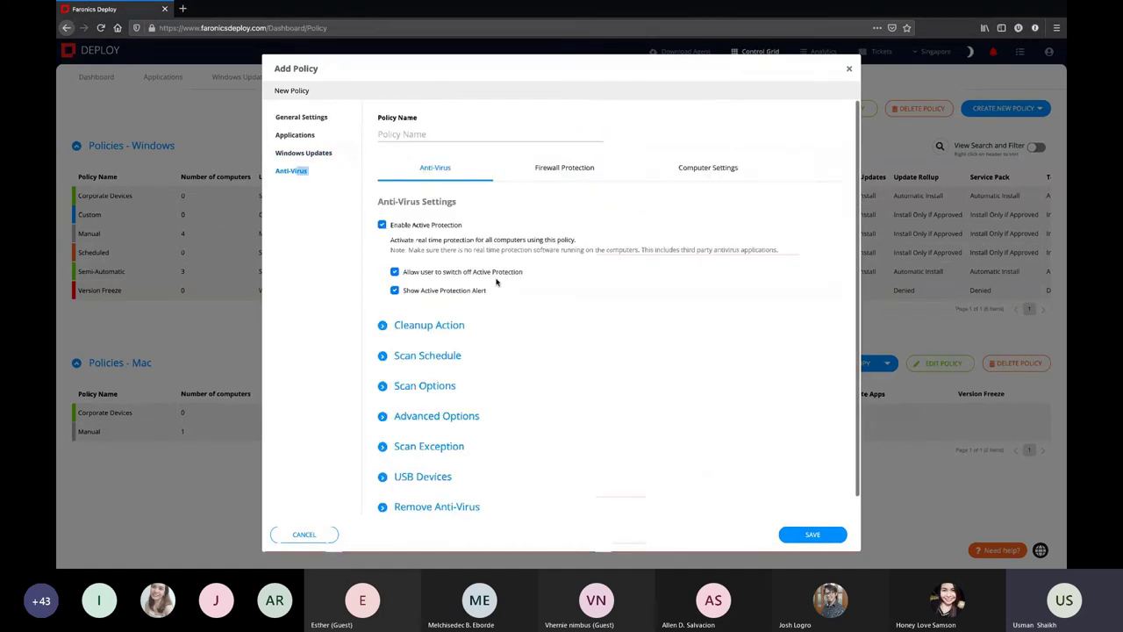
{"action": "left_click", "coordinate": [382, 327]}
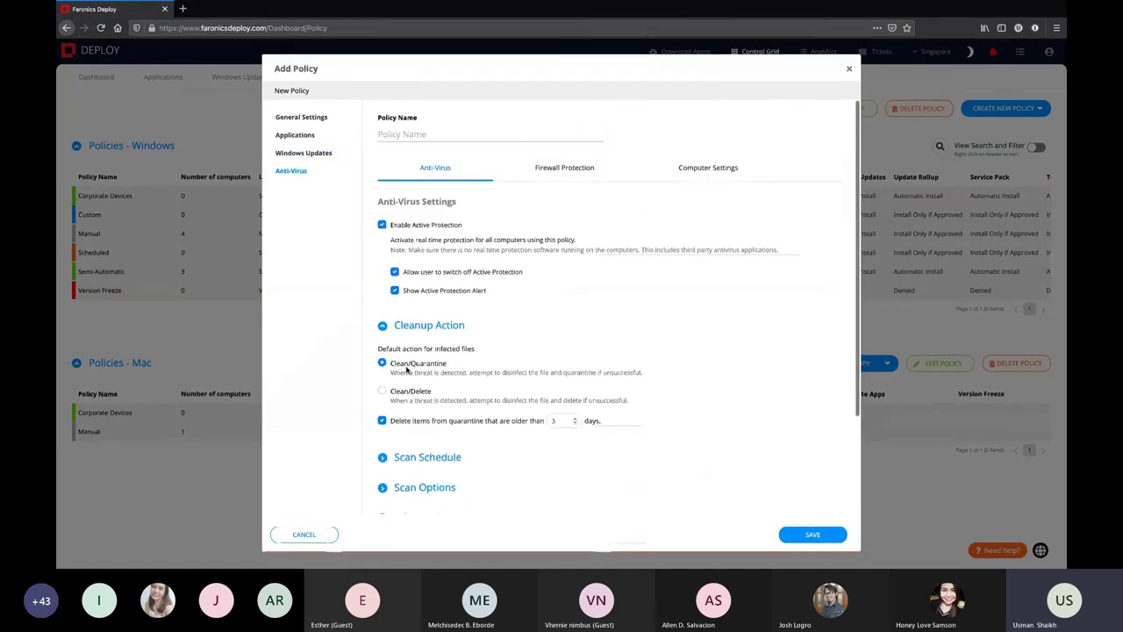
{"action": "left_click", "coordinate": [384, 457]}
{"action": "scroll", "coordinate": [576, 161], "scroll_direction": "down", "scroll_amount": 1}
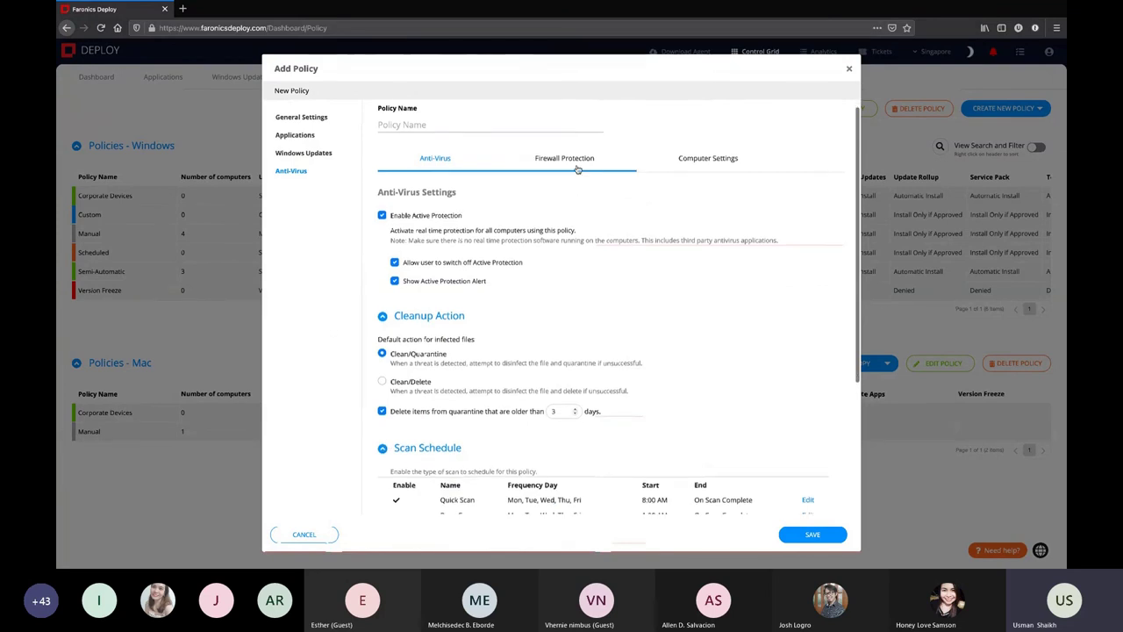
- Review the firewall's Program Rules and Network Rules, then discard the policy unsaved
{"action": "left_click", "coordinate": [577, 161]}
{"action": "left_click", "coordinate": [383, 345]}
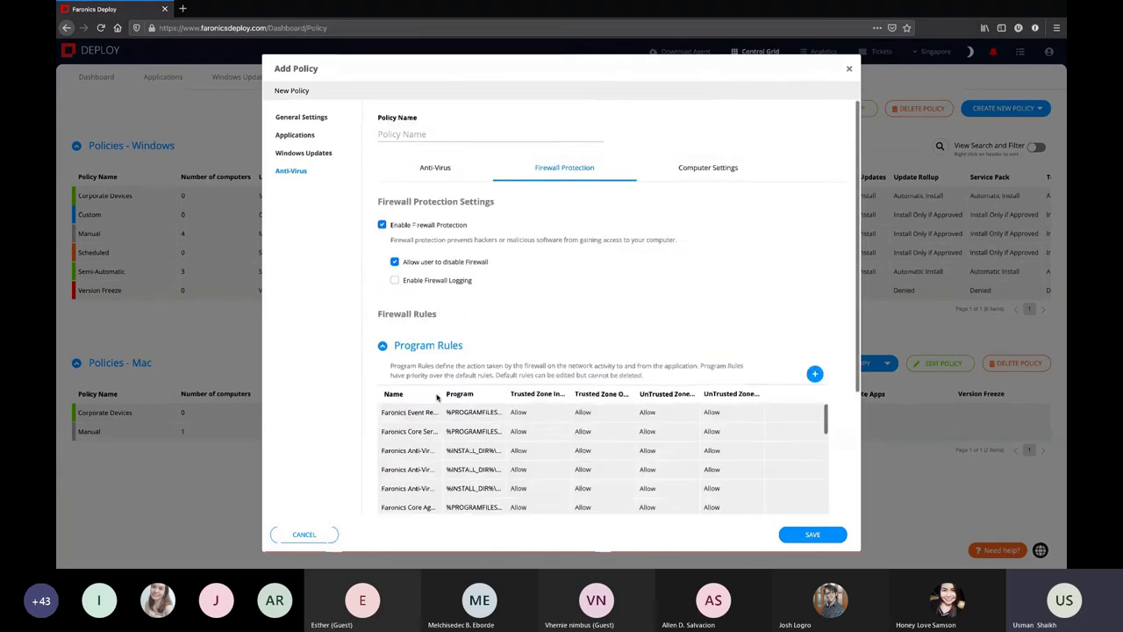
{"action": "scroll", "coordinate": [435, 399], "scroll_direction": "down", "scroll_amount": 5}
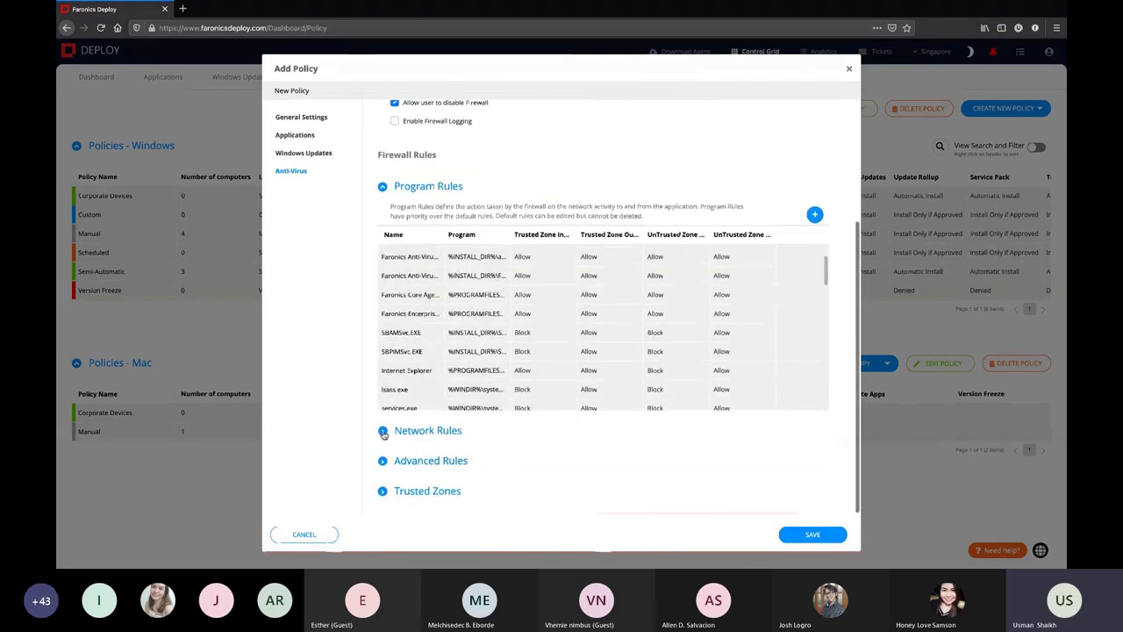
{"action": "left_click", "coordinate": [383, 431]}
{"action": "scroll", "coordinate": [529, 343], "scroll_direction": "down", "scroll_amount": 2}
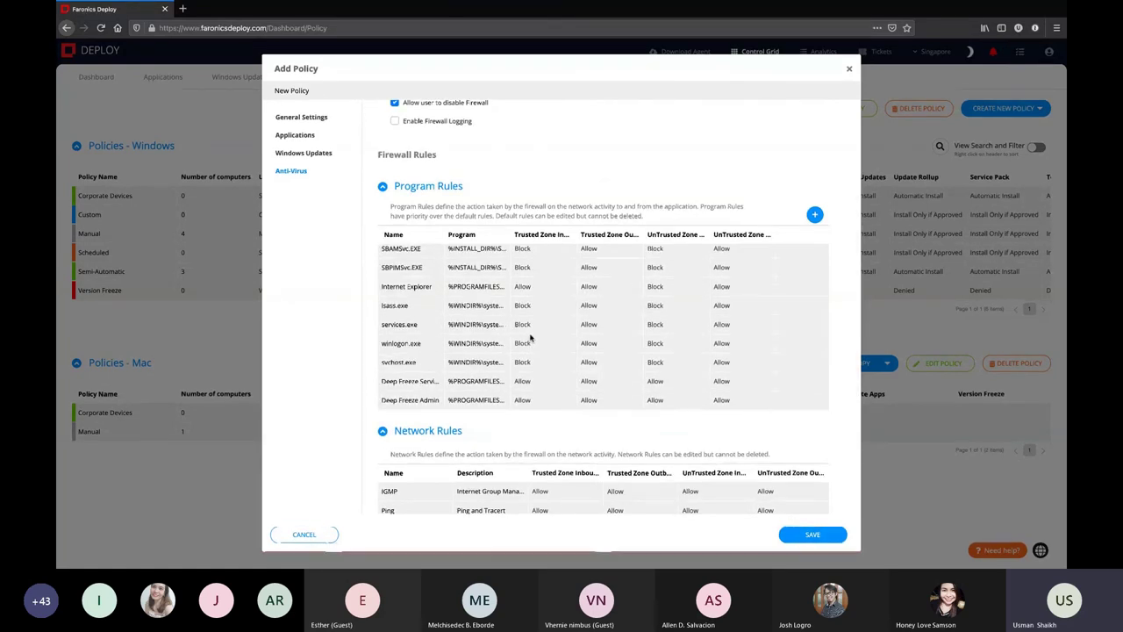
{"action": "left_click", "coordinate": [849, 71]}
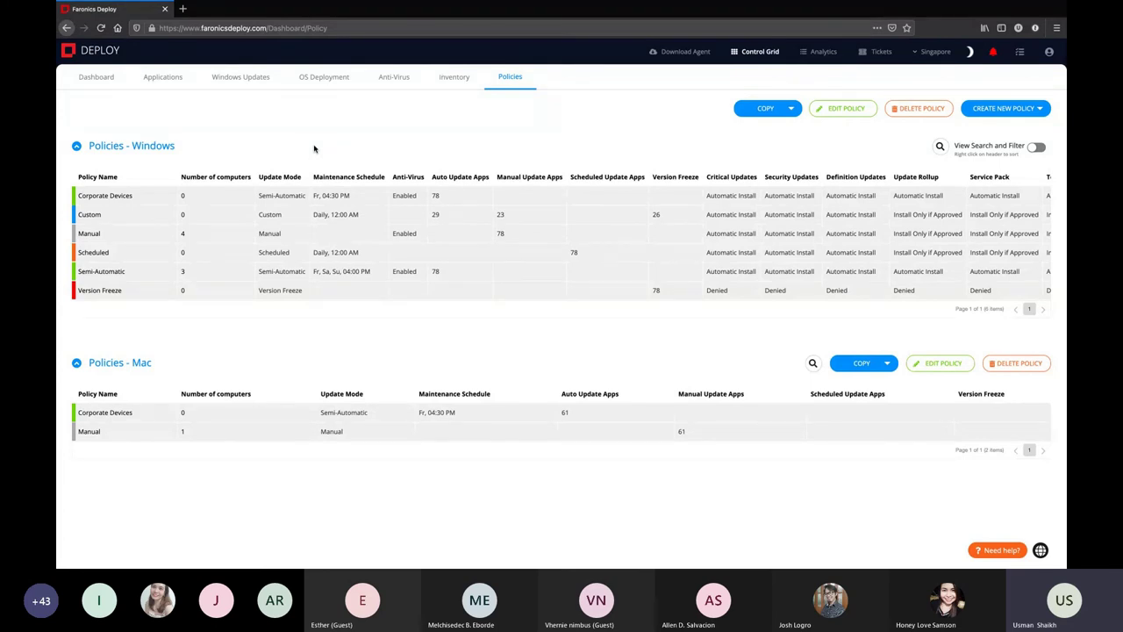
- Open the Windows Updates page showing 7 computers with pending updates and 17 pending patches
{"action": "left_click", "coordinate": [248, 78]}
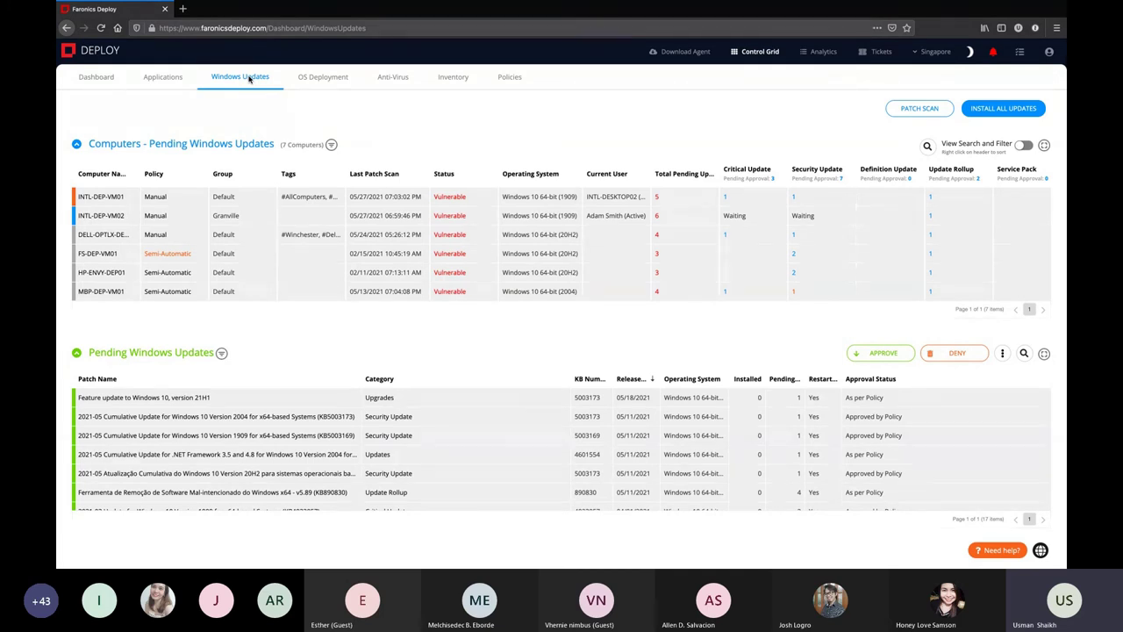
- On the OS Deployment page, open the Install Settings section's editor for a new setting
{"action": "left_click", "coordinate": [249, 78]}
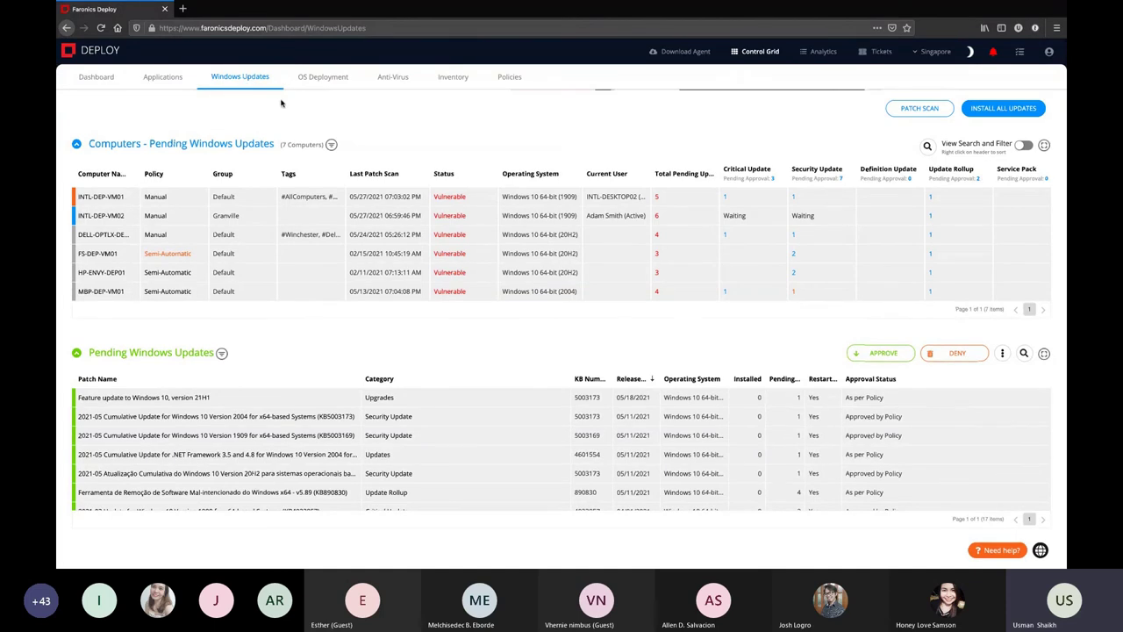
{"action": "left_click", "coordinate": [326, 86]}
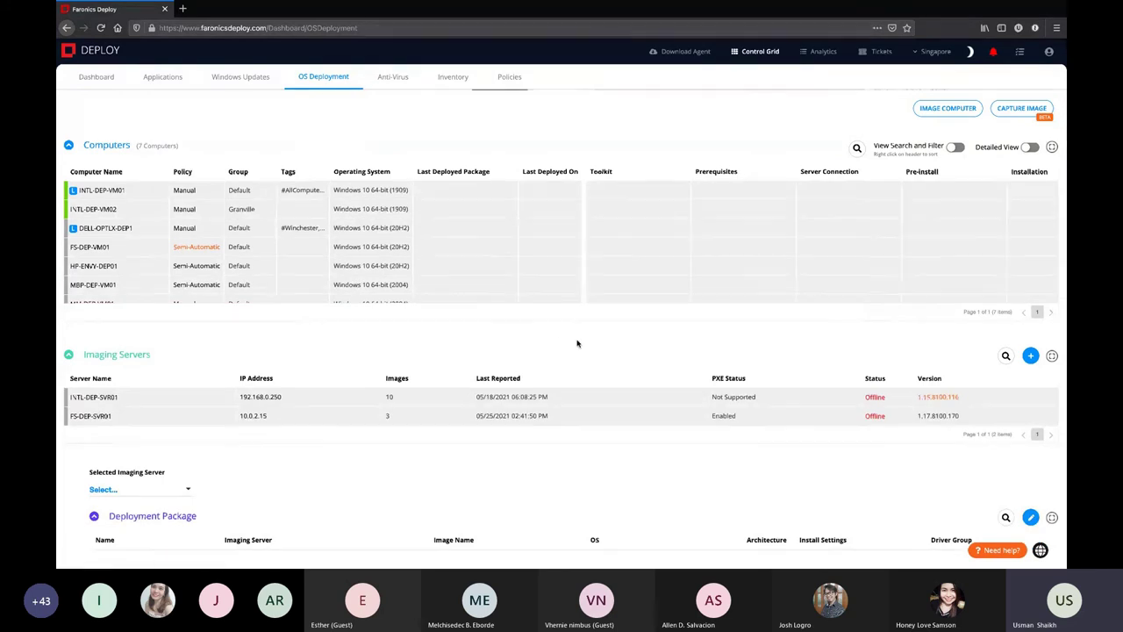
{"action": "scroll", "coordinate": [584, 339], "scroll_direction": "down", "scroll_amount": 4}
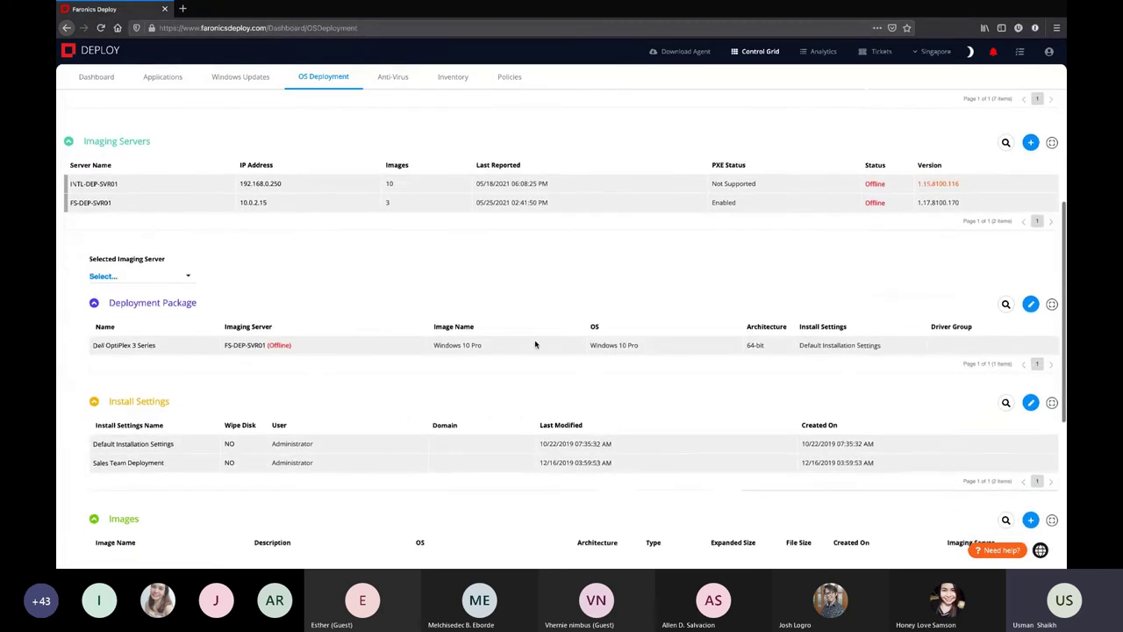
{"action": "scroll", "coordinate": [543, 349], "scroll_direction": "down", "scroll_amount": 1}
{"action": "left_click", "coordinate": [1030, 343]}
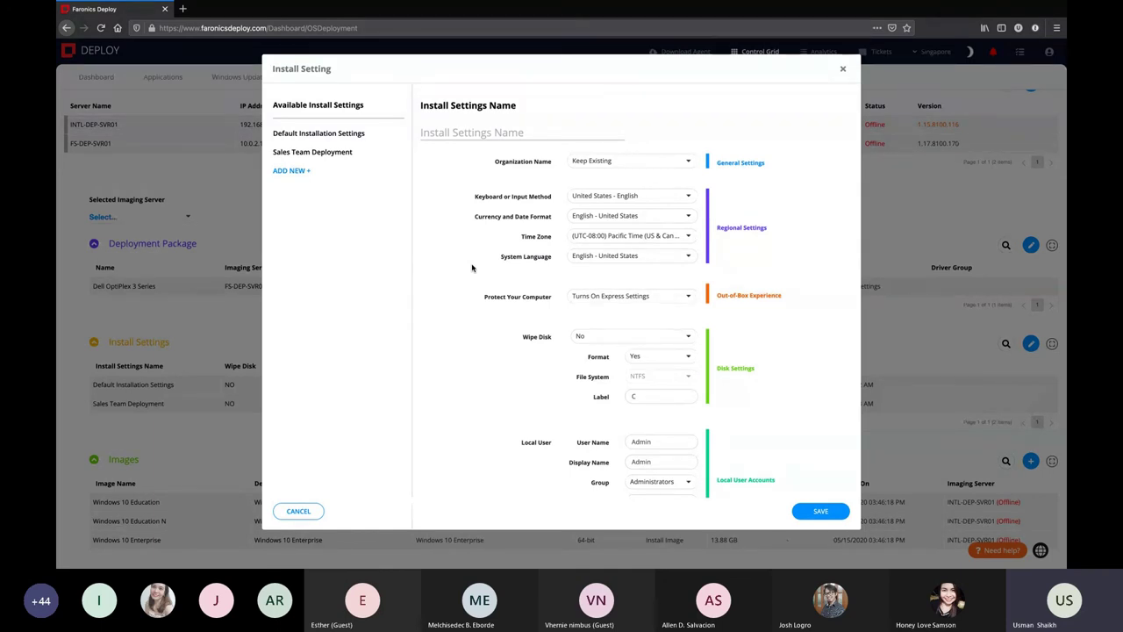
- Scroll through the Install Setting options to the Domain section, then close it unsaved
{"action": "scroll", "coordinate": [472, 268], "scroll_direction": "down", "scroll_amount": 1}
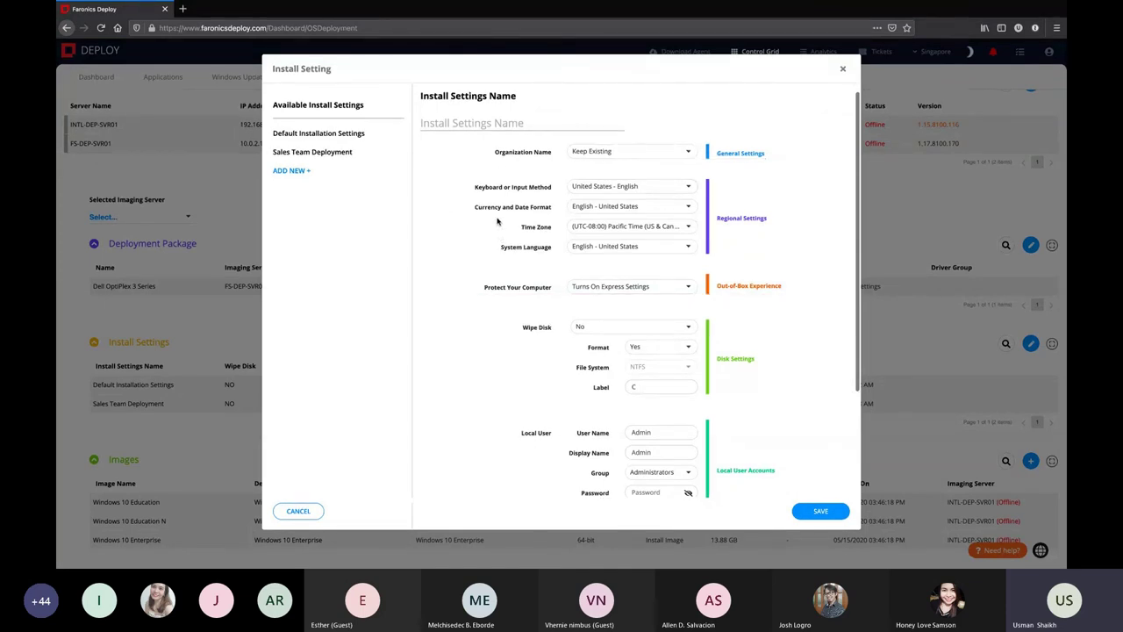
{"action": "scroll", "coordinate": [491, 235], "scroll_direction": "down", "scroll_amount": 5}
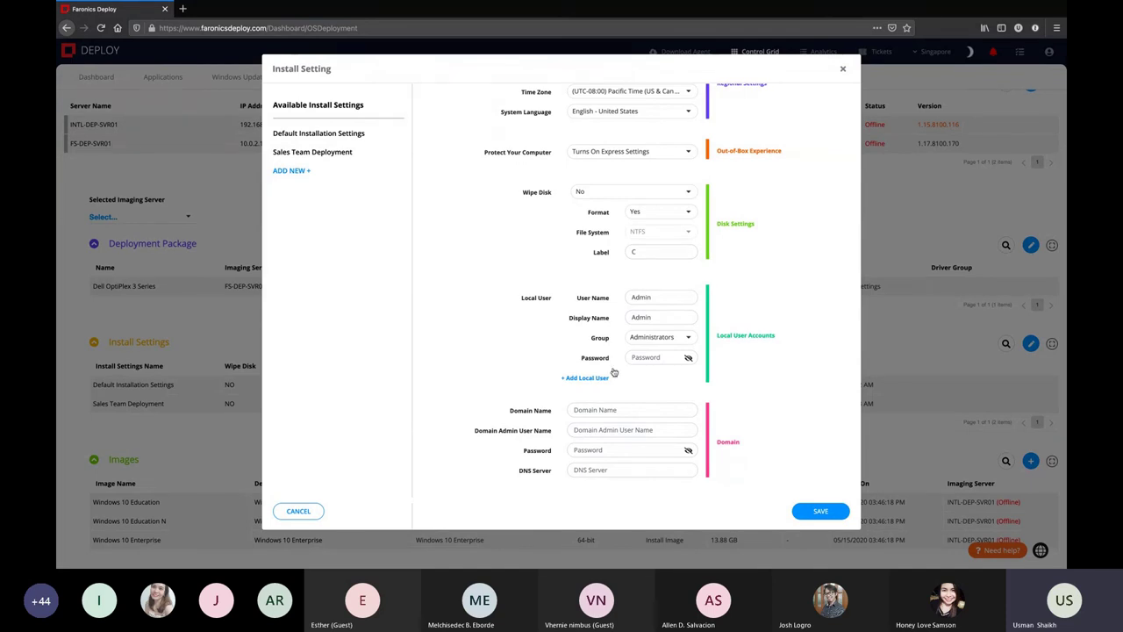
{"action": "left_click", "coordinate": [843, 70]}
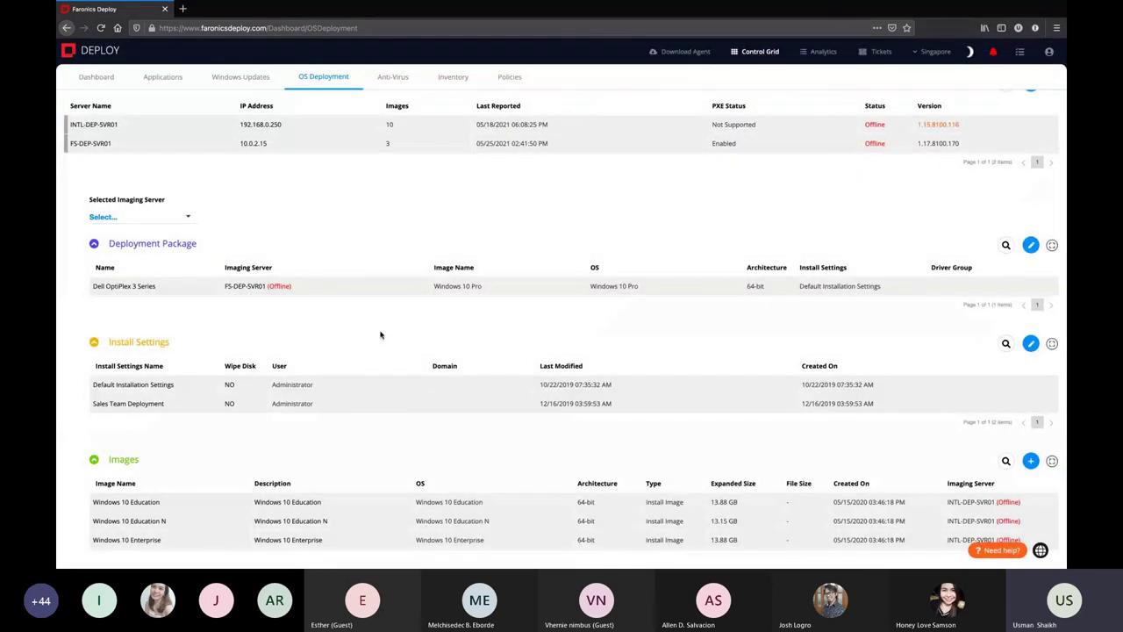
{"action": "scroll", "coordinate": [382, 335], "scroll_direction": "down", "scroll_amount": 2}
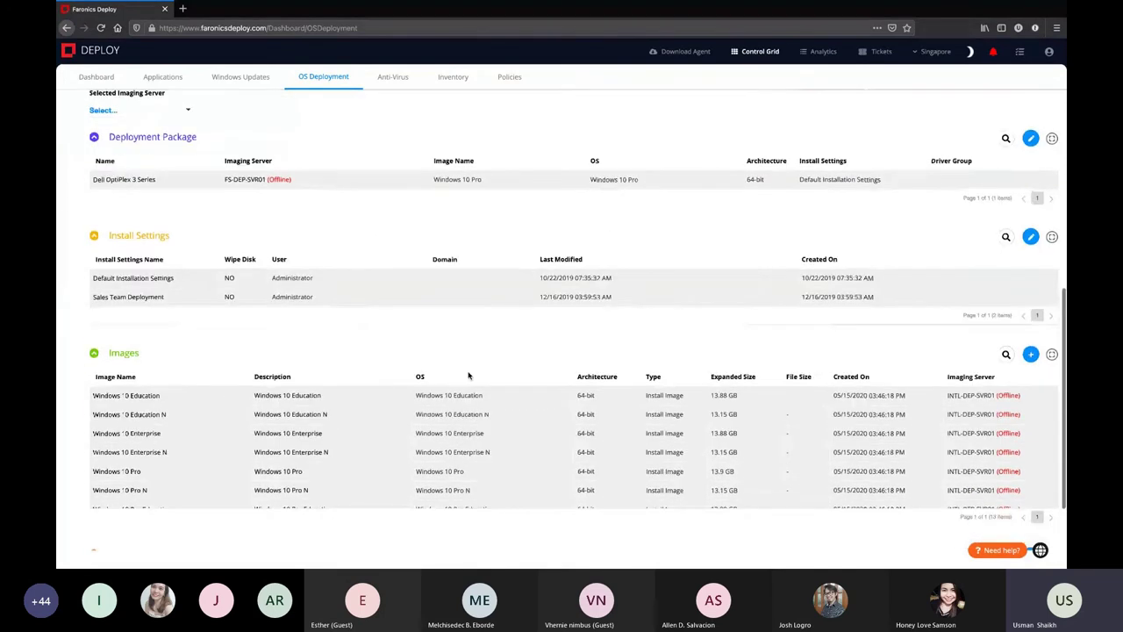
{"action": "scroll", "coordinate": [468, 375], "scroll_direction": "up", "scroll_amount": 5}
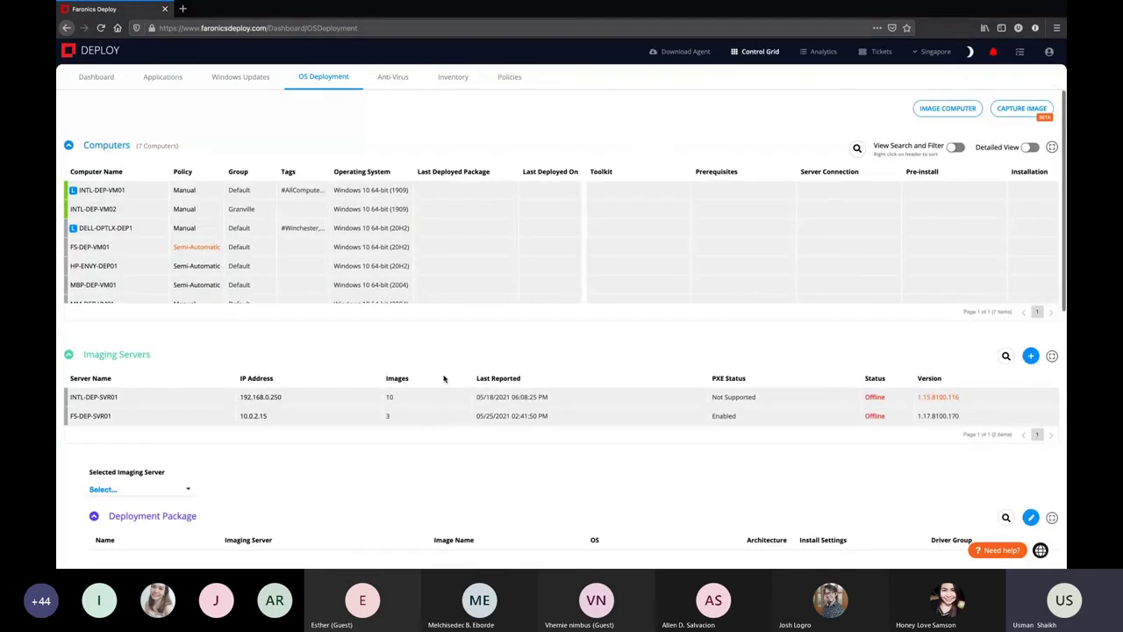
{"action": "scroll", "coordinate": [562, 447], "scroll_direction": "down", "scroll_amount": 5}
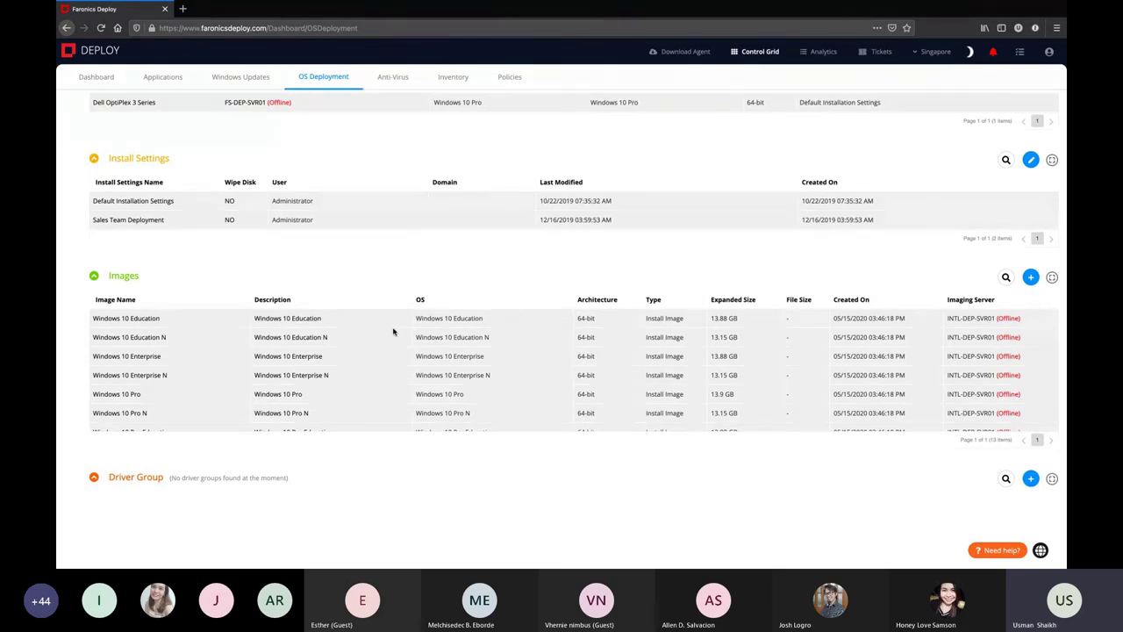
{"action": "scroll", "coordinate": [309, 361], "scroll_direction": "up", "scroll_amount": 10}
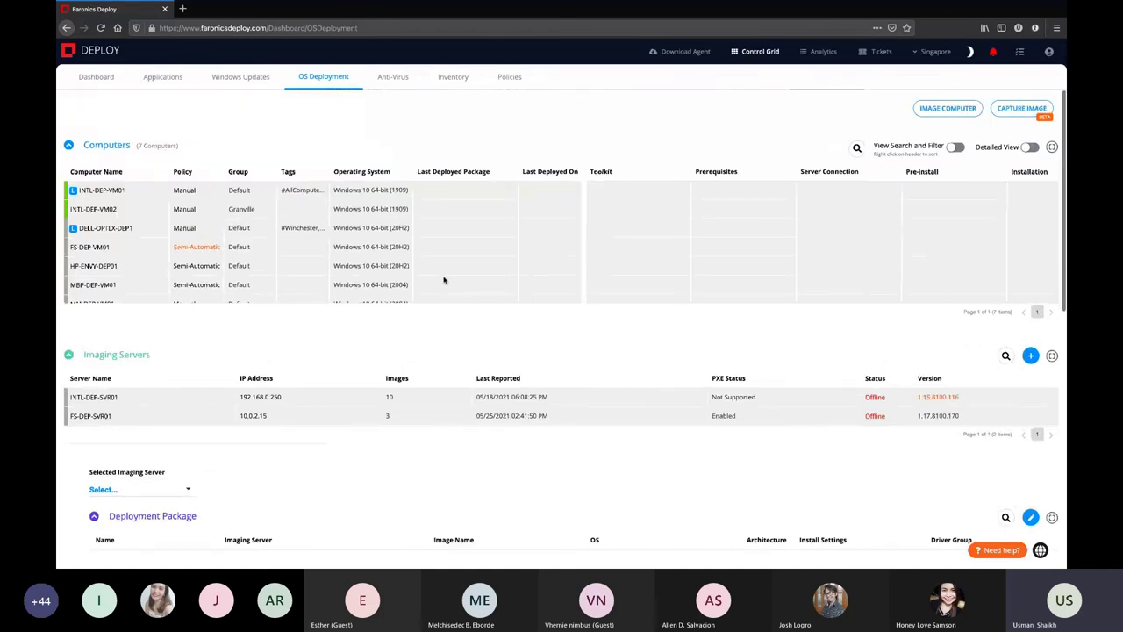
{"action": "scroll", "coordinate": [305, 346], "scroll_direction": "down", "scroll_amount": 5}
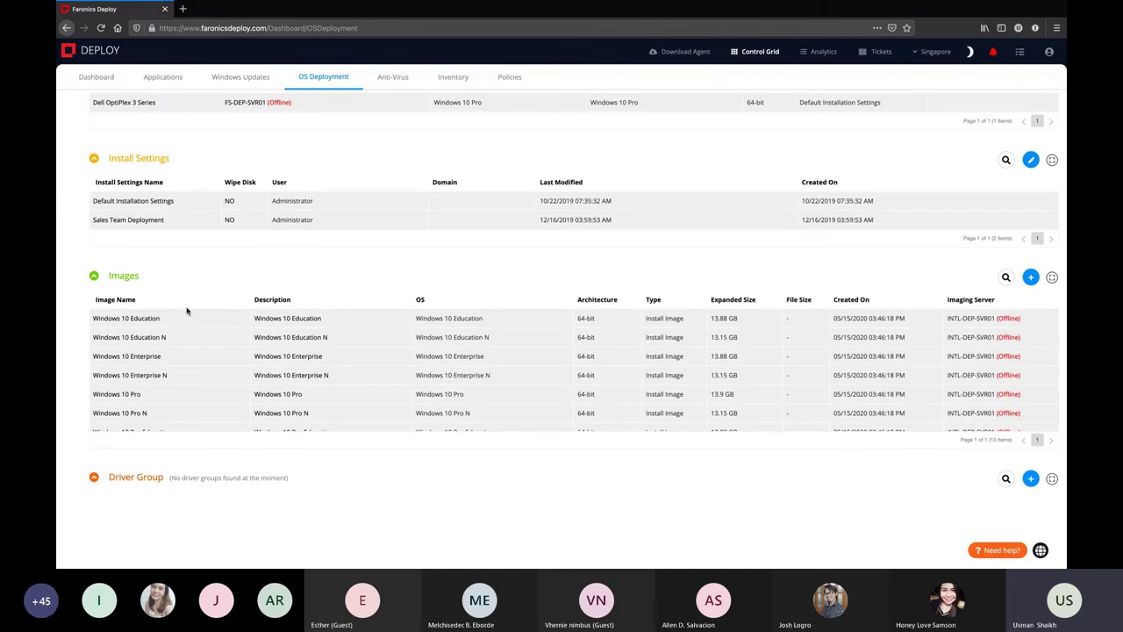
{"action": "scroll", "coordinate": [180, 313], "scroll_direction": "up", "scroll_amount": 2}
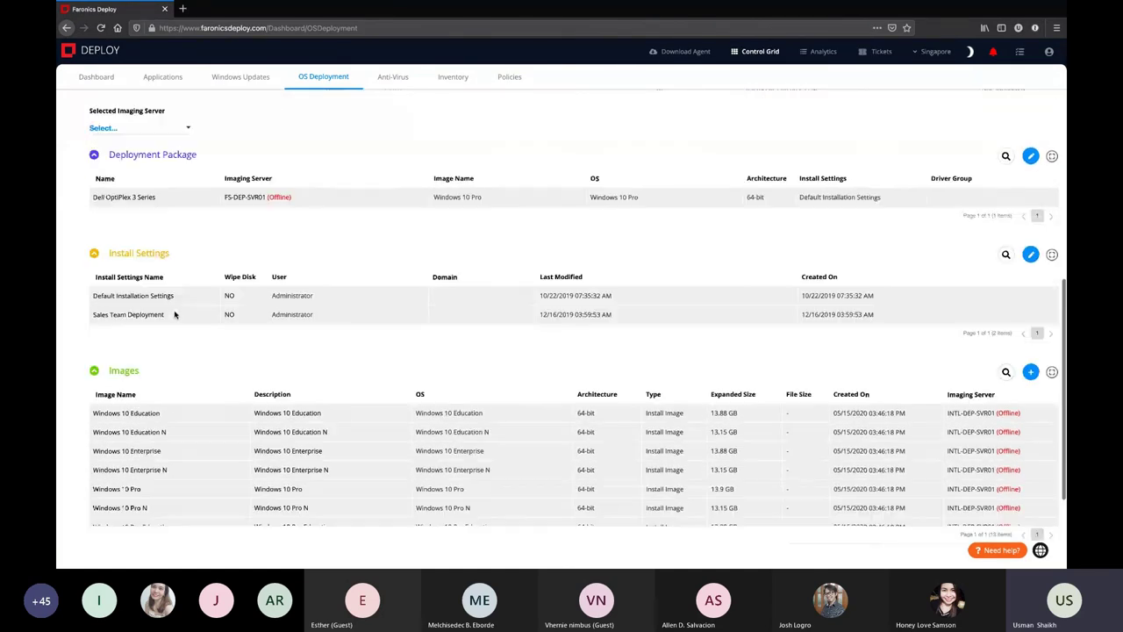
{"action": "left_click", "coordinate": [1030, 155]}
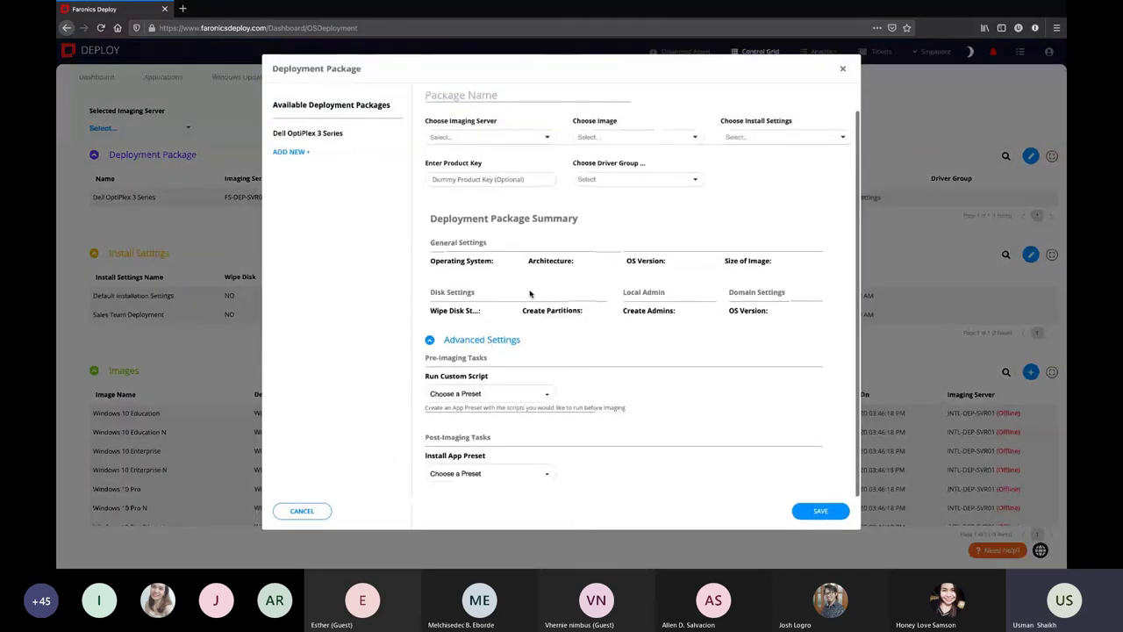
{"action": "left_click", "coordinate": [797, 137]}
{"action": "left_click", "coordinate": [691, 219]}
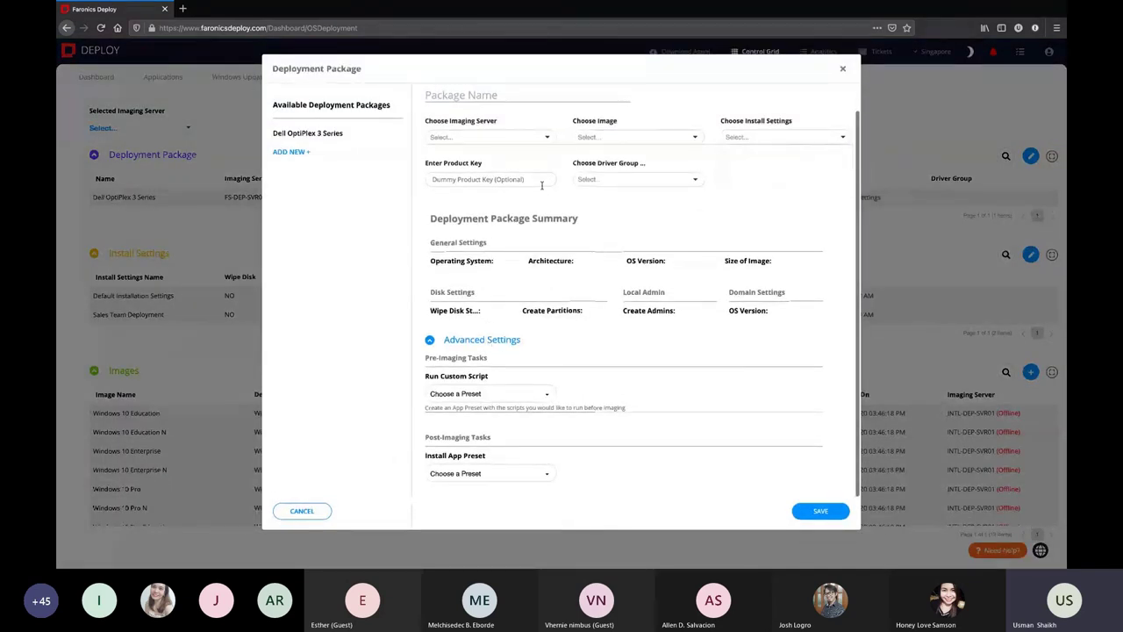
{"action": "left_click", "coordinate": [636, 184]}
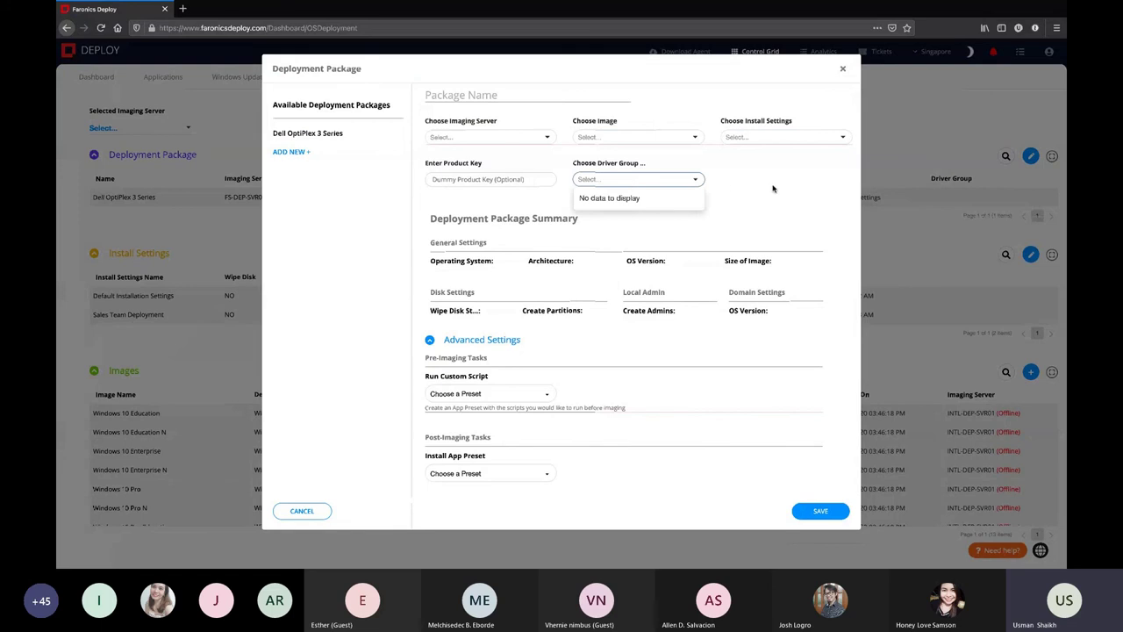
{"action": "left_click", "coordinate": [499, 473]}
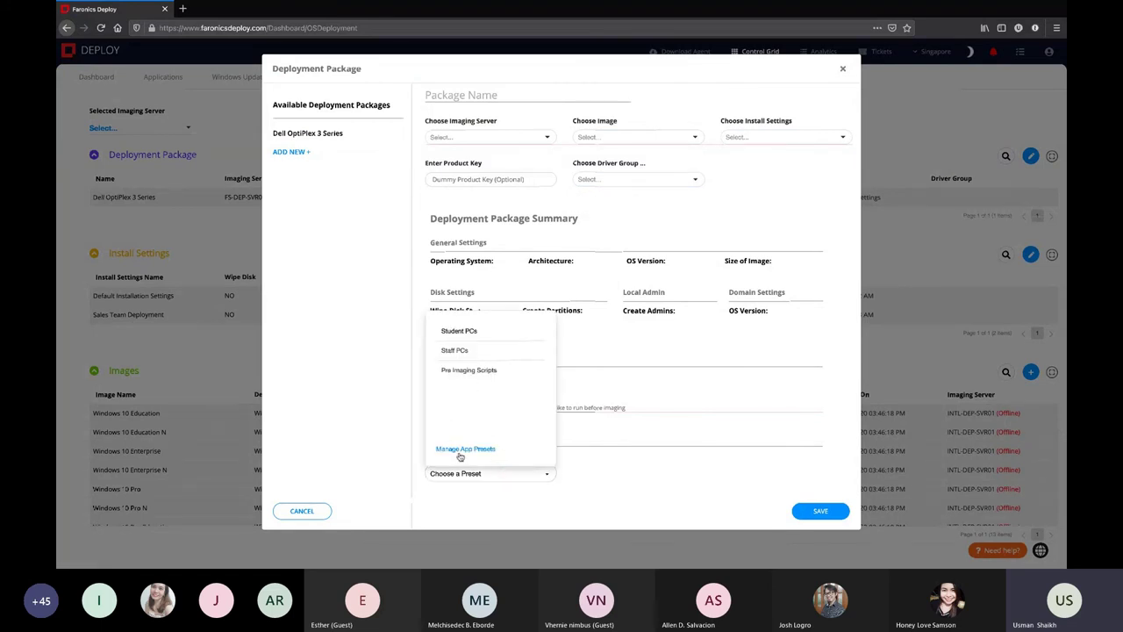
{"action": "left_click", "coordinate": [662, 434]}
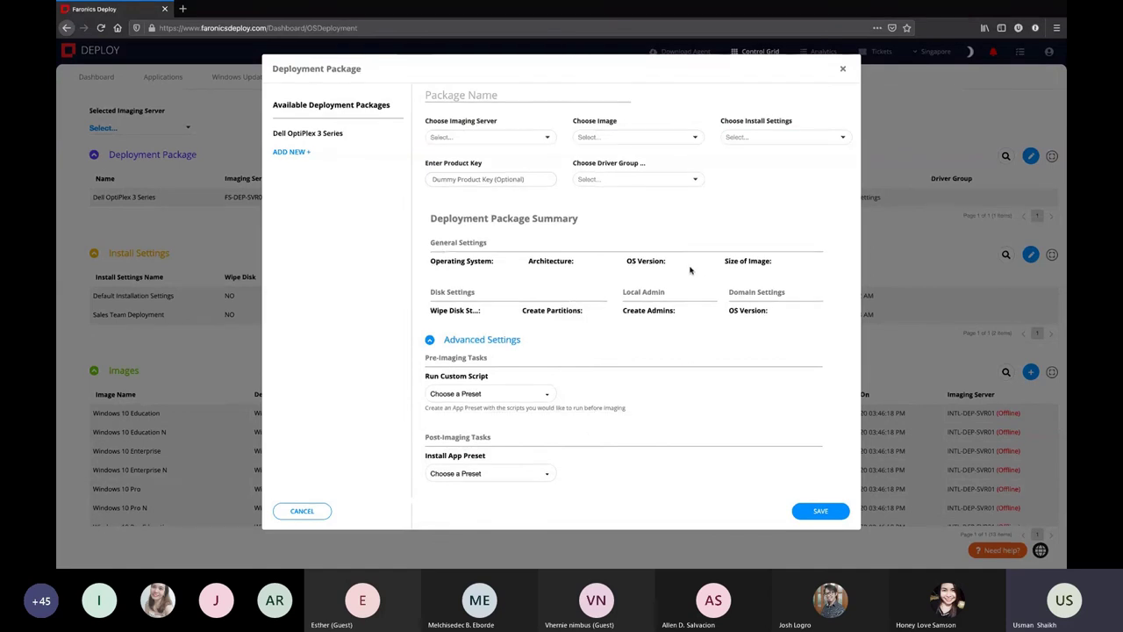
{"action": "left_click", "coordinate": [303, 512]}
{"action": "scroll", "coordinate": [340, 351], "scroll_direction": "up", "scroll_amount": 5}
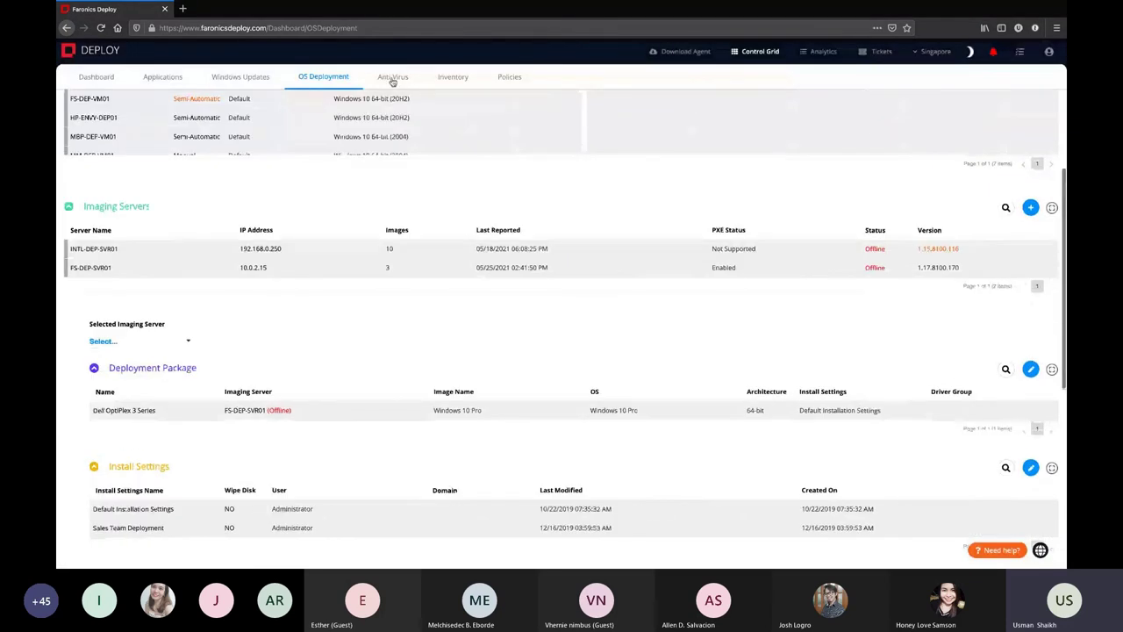
{"action": "left_click", "coordinate": [394, 79]}
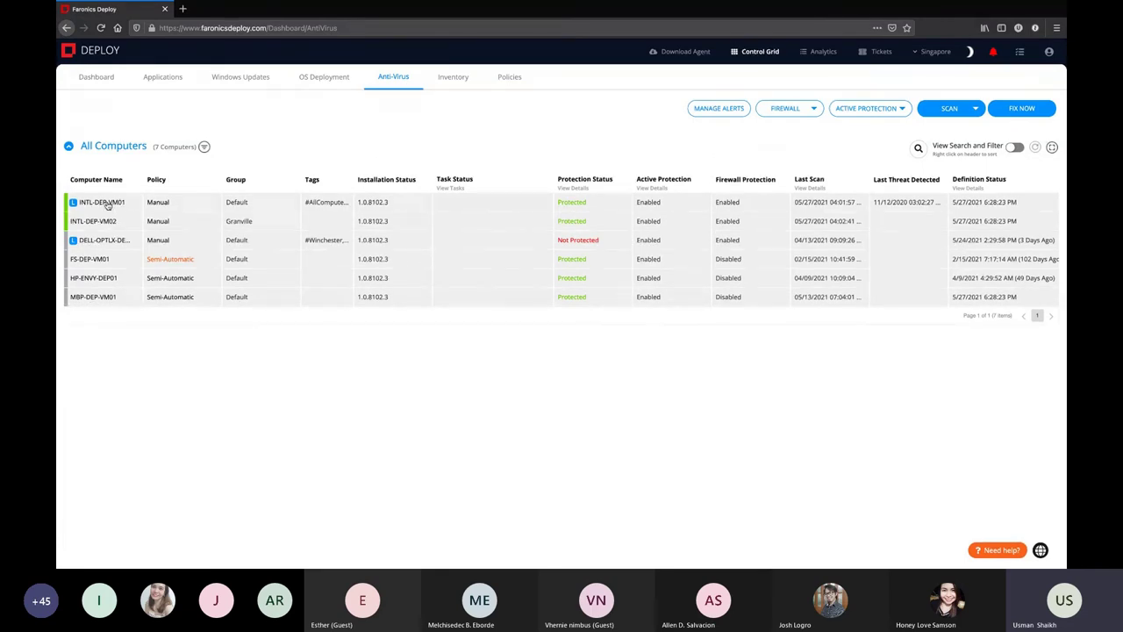
{"action": "left_click", "coordinate": [107, 205]}
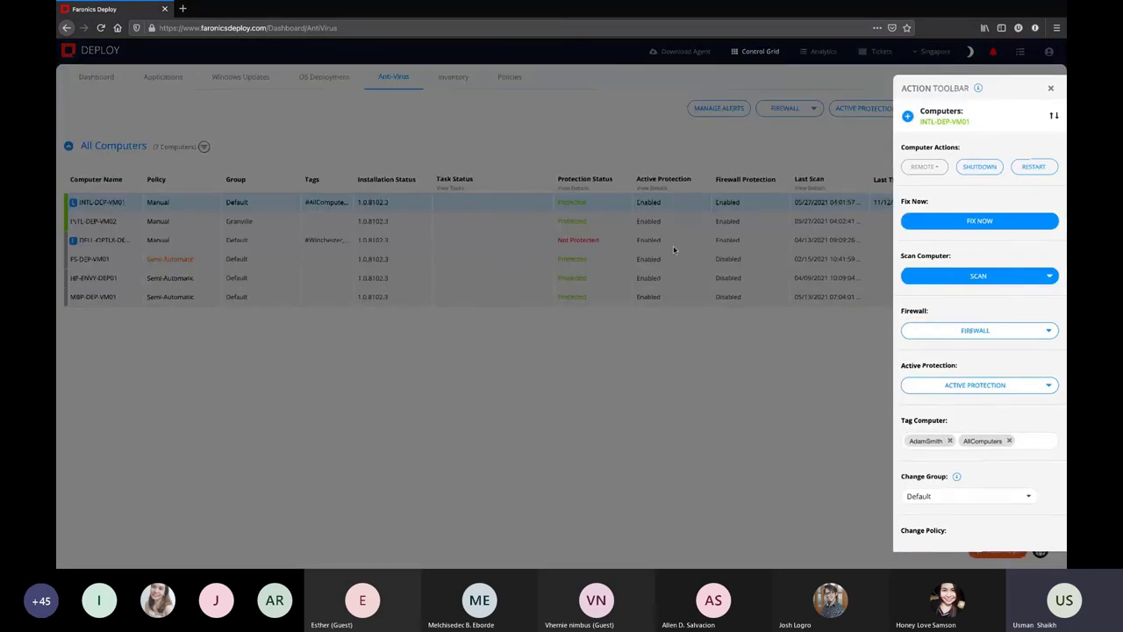
{"action": "left_click", "coordinate": [1053, 89]}
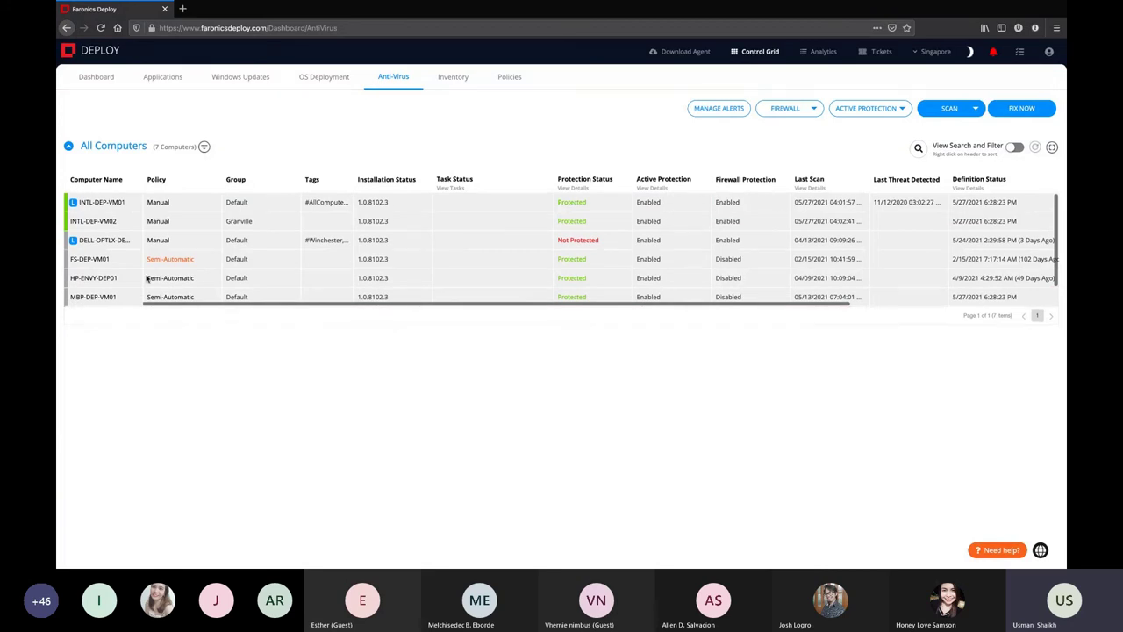
{"action": "scroll", "coordinate": [122, 254], "scroll_direction": "down", "scroll_amount": 1}
{"action": "scroll", "coordinate": [122, 254], "scroll_direction": "up", "scroll_amount": 1}
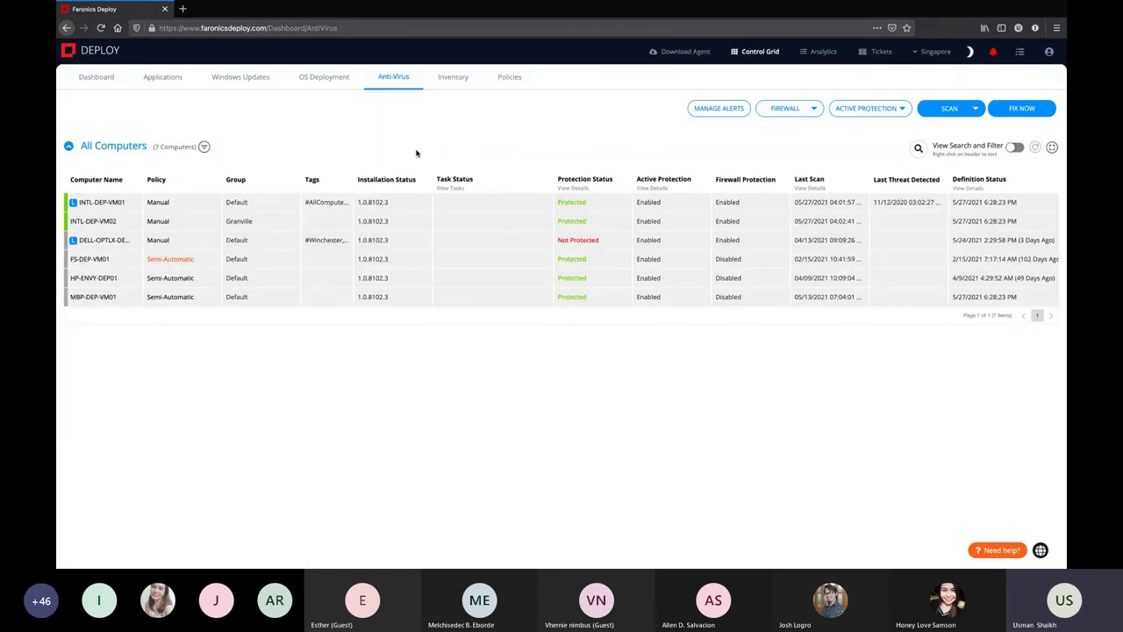
- Open Inventory and scroll the All - Windows table across to the Disks and RAM columns
{"action": "left_click", "coordinate": [459, 80]}
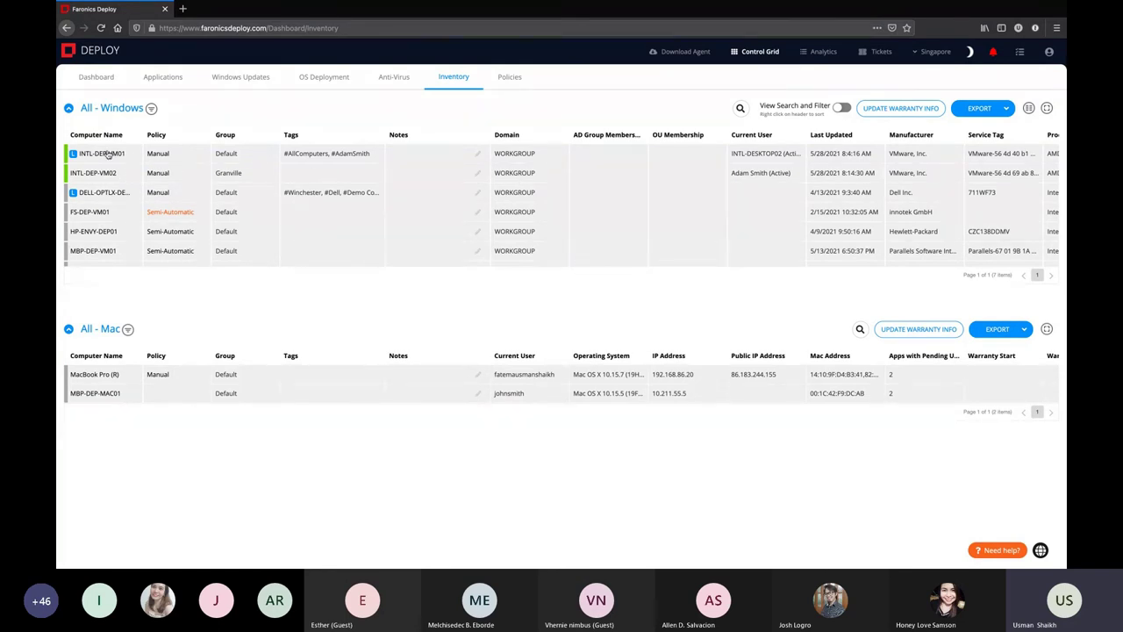
{"action": "left_click_drag", "start_coordinate": [88, 175], "coordinate": [88, 178]}
{"action": "scroll", "coordinate": [87, 178], "scroll_direction": "up", "scroll_amount": 5}
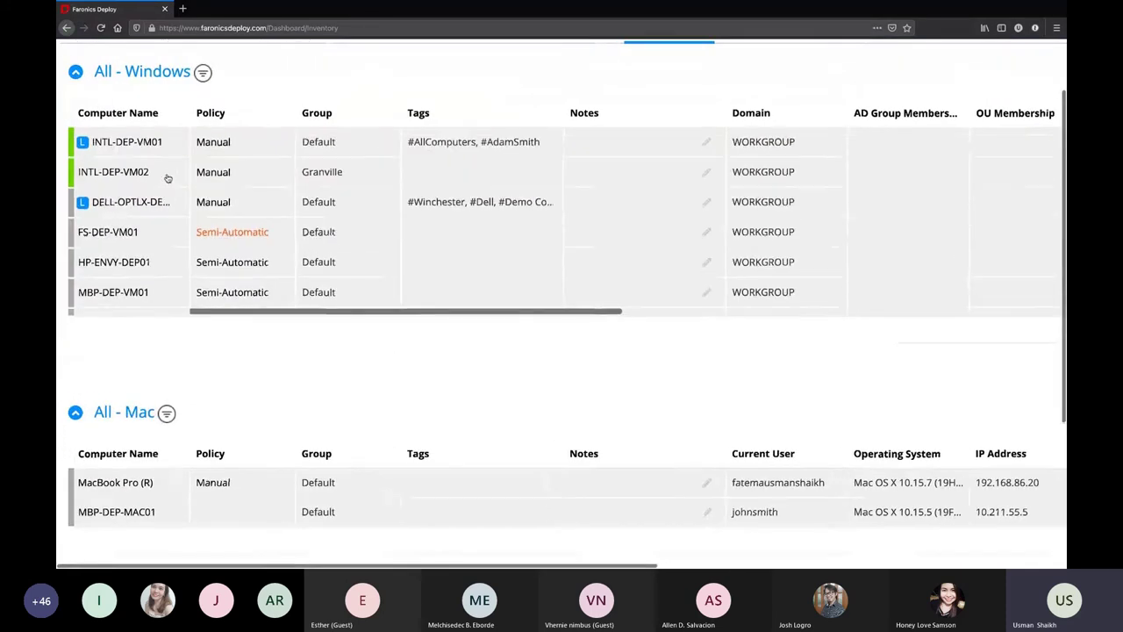
{"action": "scroll", "coordinate": [379, 237], "scroll_direction": "right", "scroll_amount": 3}
{"action": "scroll", "coordinate": [379, 237], "scroll_direction": "right", "scroll_amount": 3}
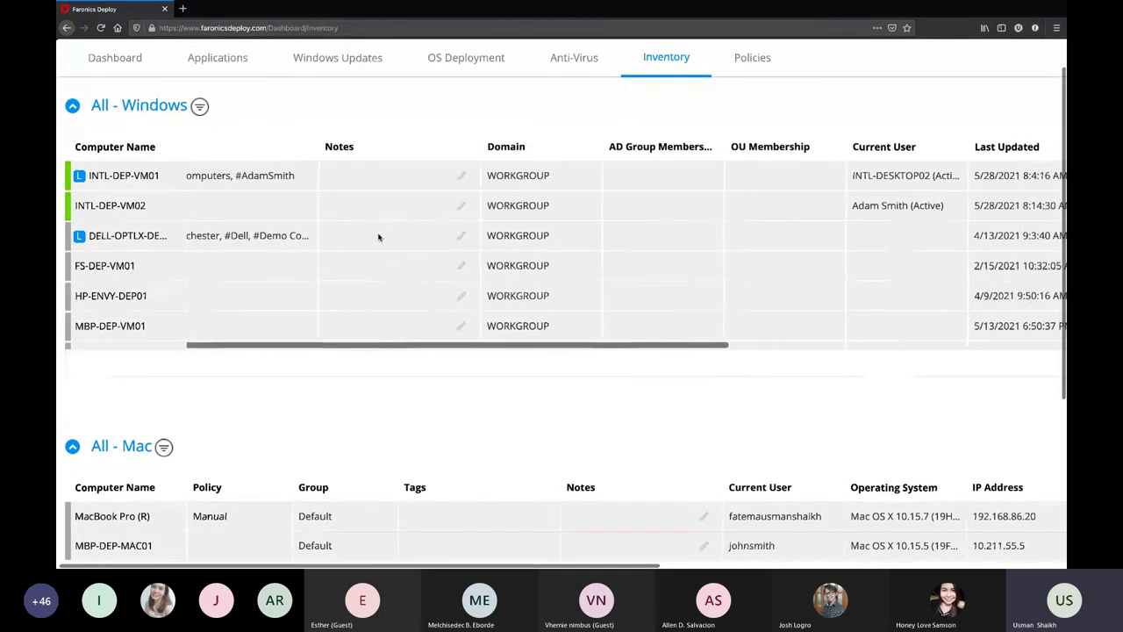
{"action": "scroll", "coordinate": [379, 237], "scroll_direction": "right", "scroll_amount": 1}
{"action": "scroll", "coordinate": [379, 237], "scroll_direction": "right", "scroll_amount": 4}
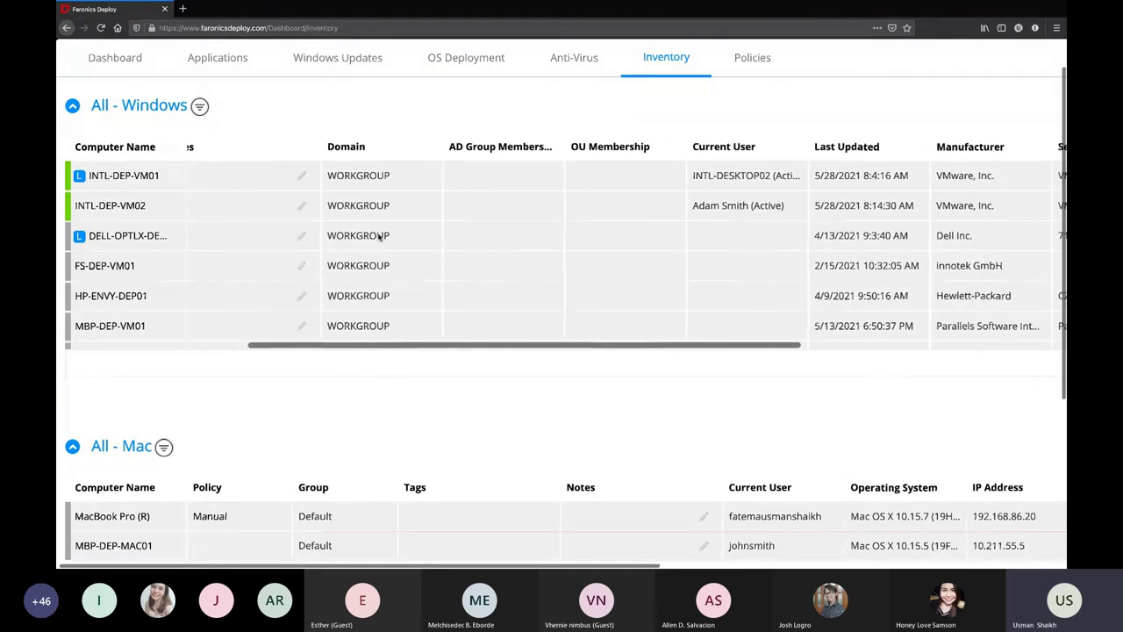
{"action": "scroll", "coordinate": [379, 237], "scroll_direction": "right", "scroll_amount": 1}
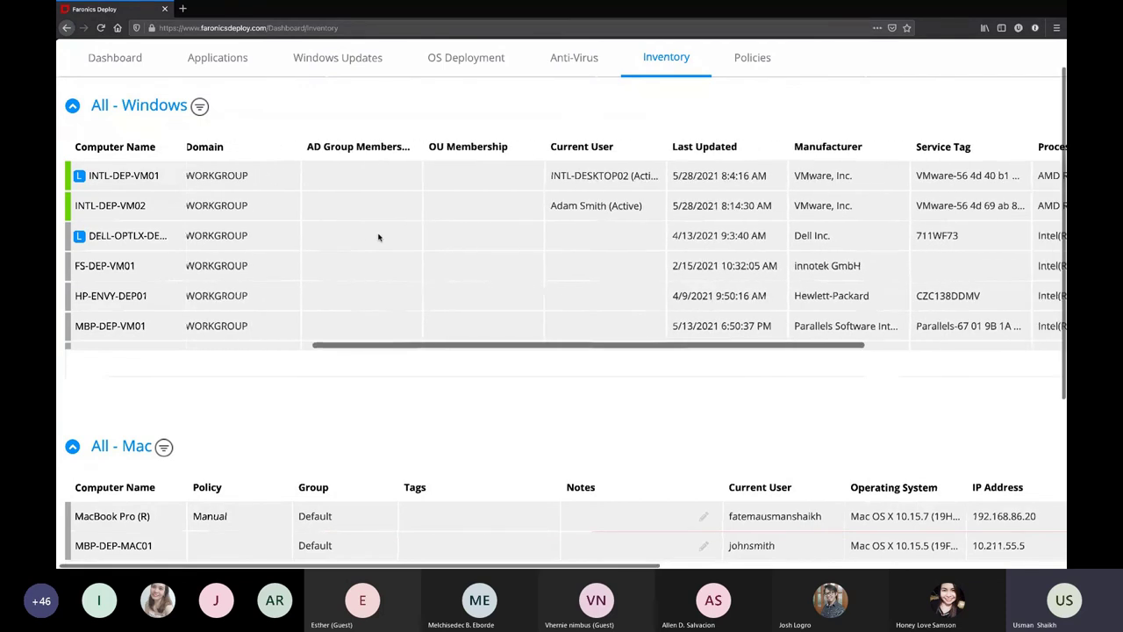
{"action": "scroll", "coordinate": [379, 237], "scroll_direction": "right", "scroll_amount": 1}
{"action": "scroll", "coordinate": [379, 237], "scroll_direction": "right", "scroll_amount": 3}
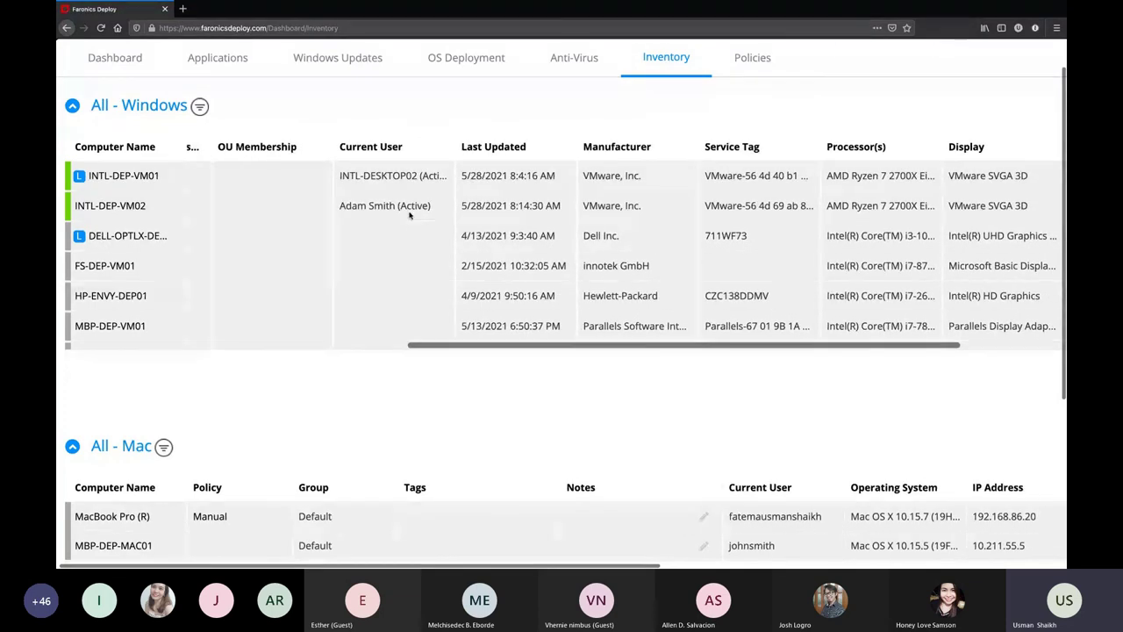
{"action": "scroll", "coordinate": [413, 211], "scroll_direction": "right", "scroll_amount": 2}
{"action": "scroll", "coordinate": [408, 215], "scroll_direction": "right", "scroll_amount": 3}
{"action": "scroll", "coordinate": [408, 215], "scroll_direction": "right", "scroll_amount": 1}
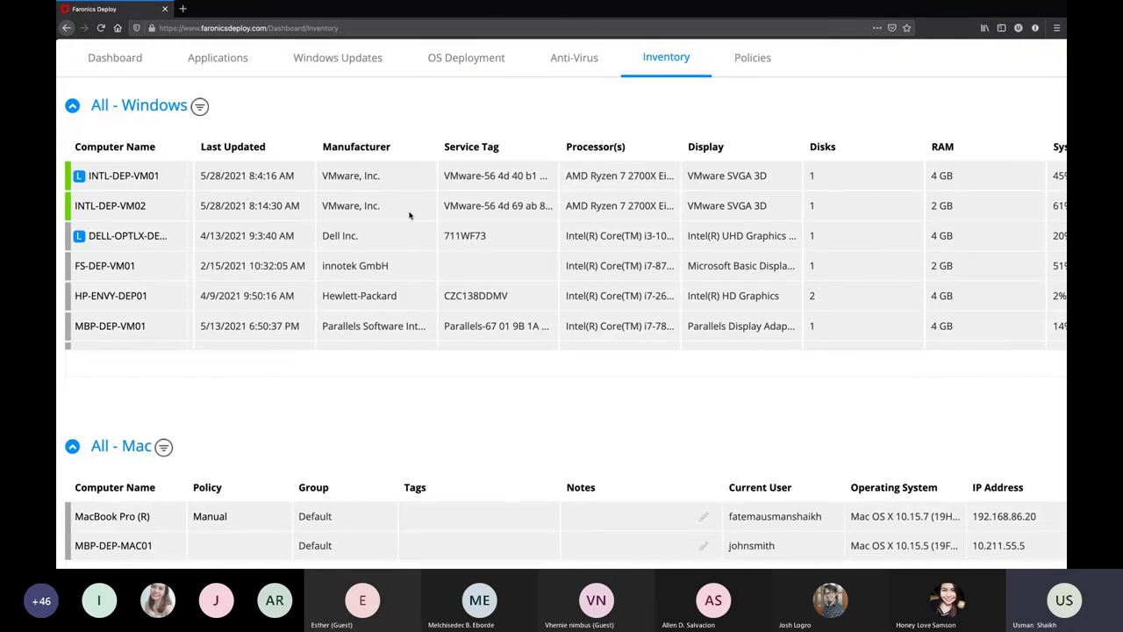
- Scroll the Windows table to the Warranty Term column, then reset zoom to show both tables
{"action": "scroll", "coordinate": [409, 215], "scroll_direction": "right", "scroll_amount": 3}
{"action": "scroll", "coordinate": [409, 215], "scroll_direction": "right", "scroll_amount": 5}
{"action": "scroll", "coordinate": [407, 215], "scroll_direction": "right", "scroll_amount": 7}
{"action": "scroll", "coordinate": [406, 215], "scroll_direction": "right", "scroll_amount": 9}
{"action": "scroll", "coordinate": [407, 215], "scroll_direction": "right", "scroll_amount": 12}
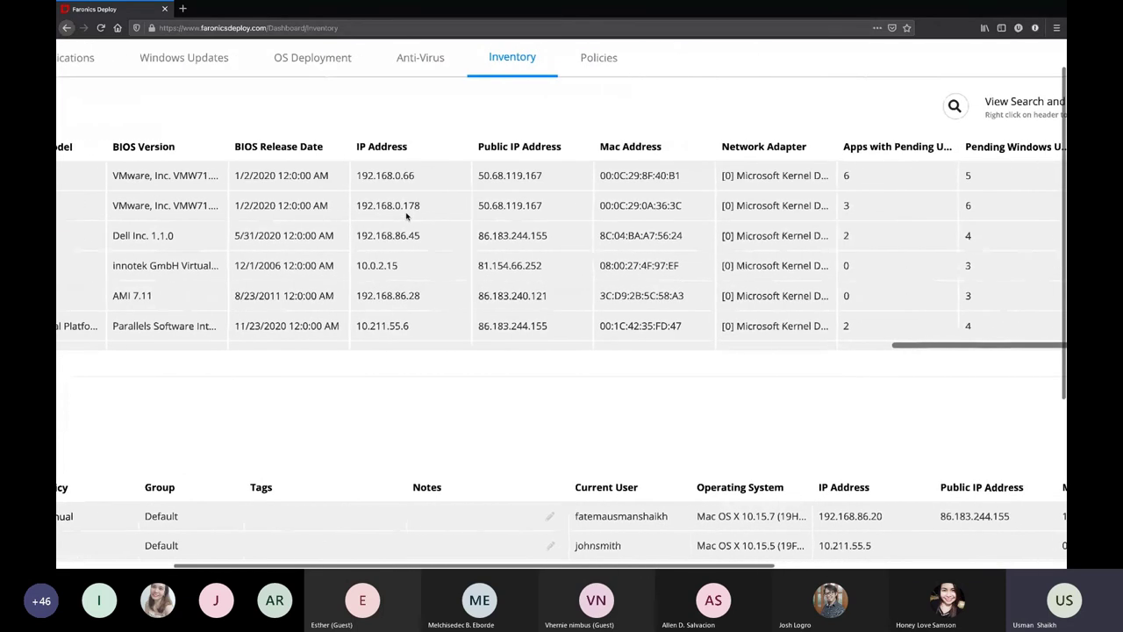
{"action": "scroll", "coordinate": [407, 215], "scroll_direction": "right", "scroll_amount": 1}
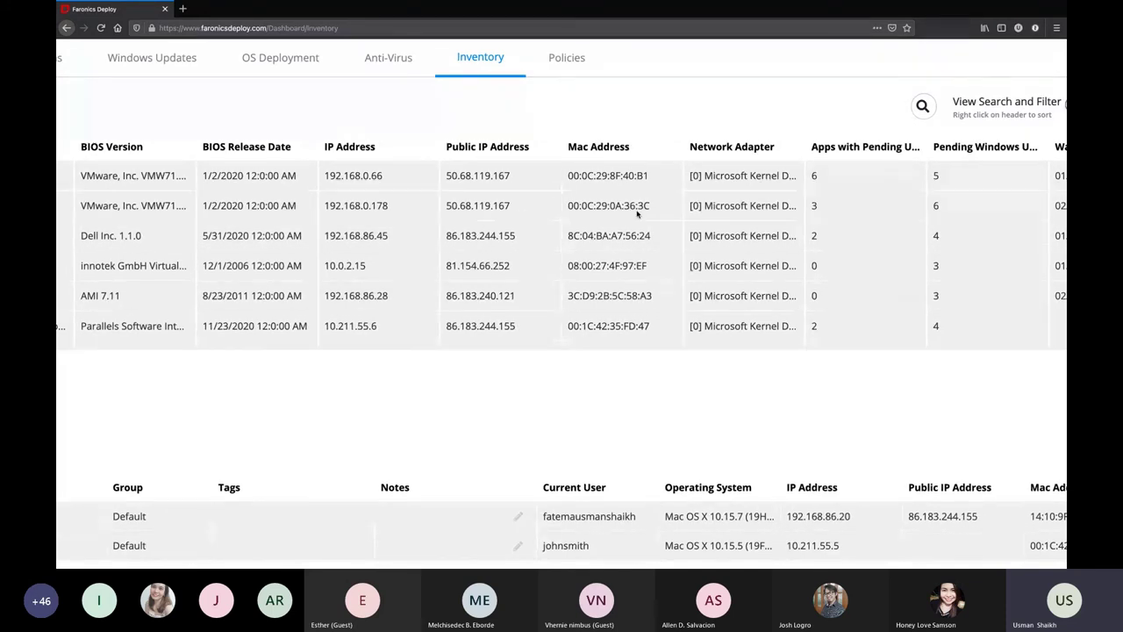
{"action": "scroll", "coordinate": [634, 211], "scroll_direction": "right", "scroll_amount": 3}
{"action": "scroll", "coordinate": [638, 213], "scroll_direction": "right", "scroll_amount": 6}
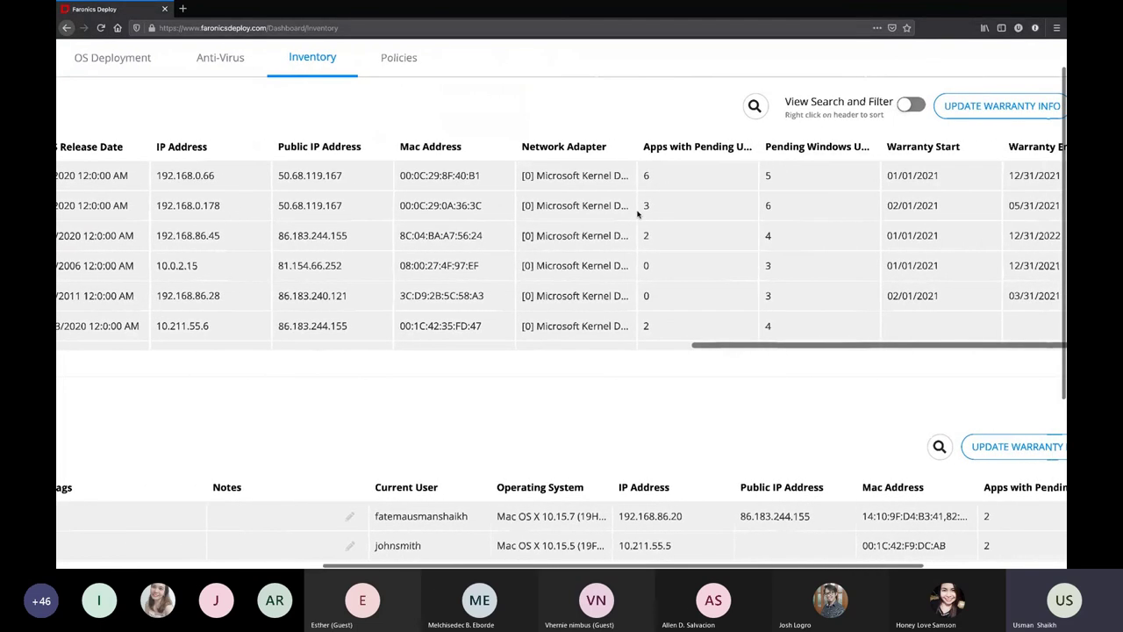
{"action": "scroll", "coordinate": [649, 215], "scroll_direction": "right", "scroll_amount": 2}
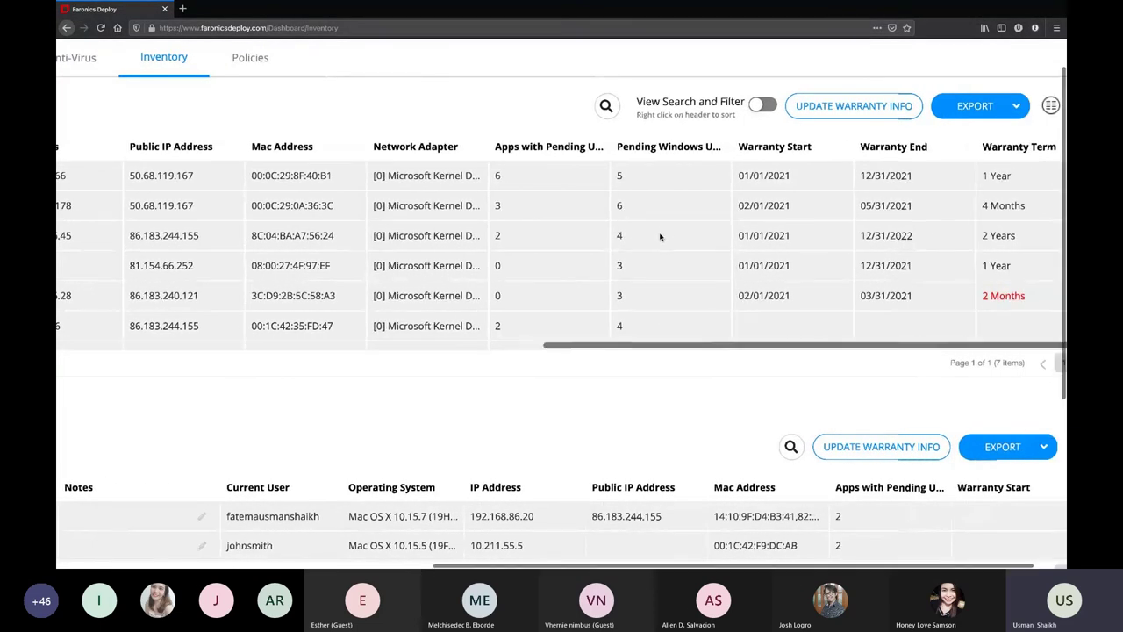
{"action": "scroll", "coordinate": [660, 237], "scroll_direction": "right", "scroll_amount": 2}
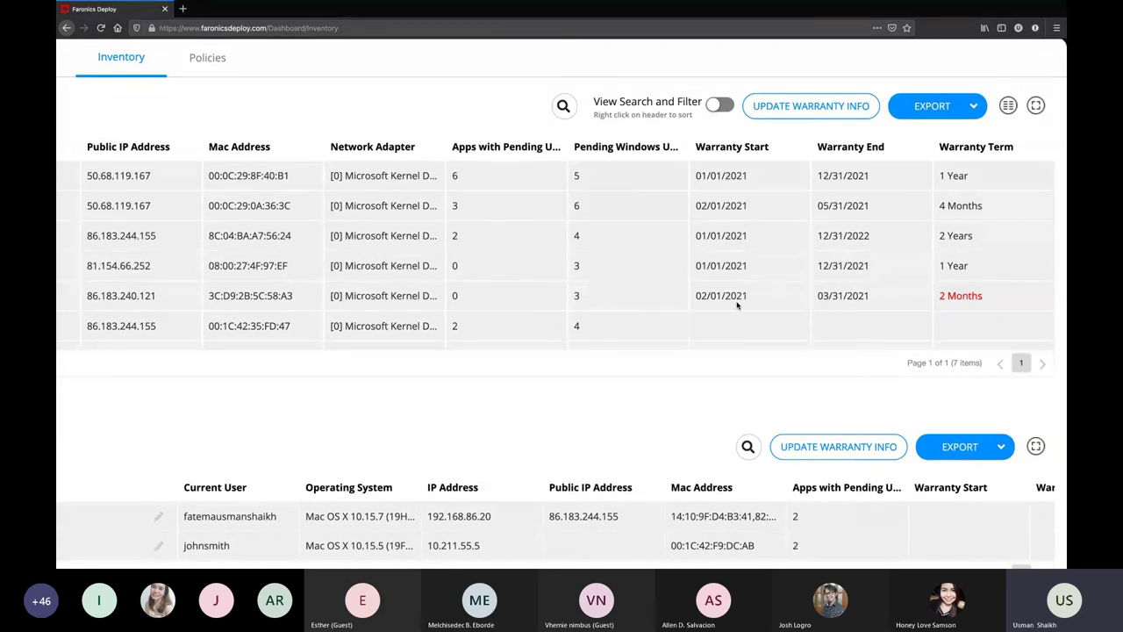
{"action": "key", "text": "ctrl+0"}
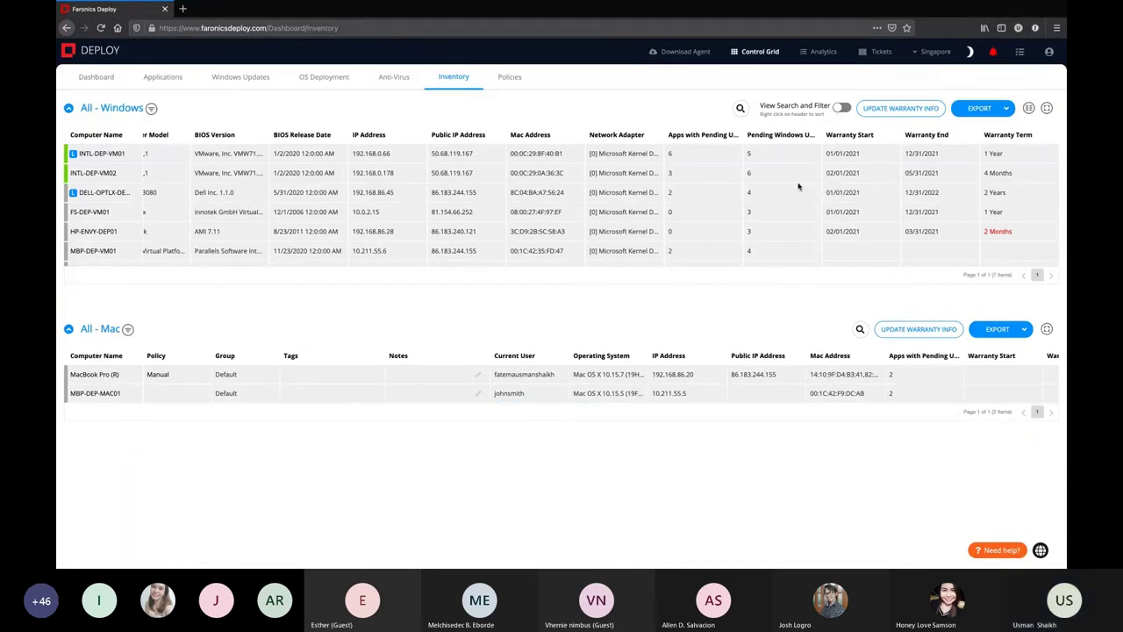
- Show column search and filtering, view the IP Address filter without applying it, then hide filtering
{"action": "left_click", "coordinate": [841, 108]}
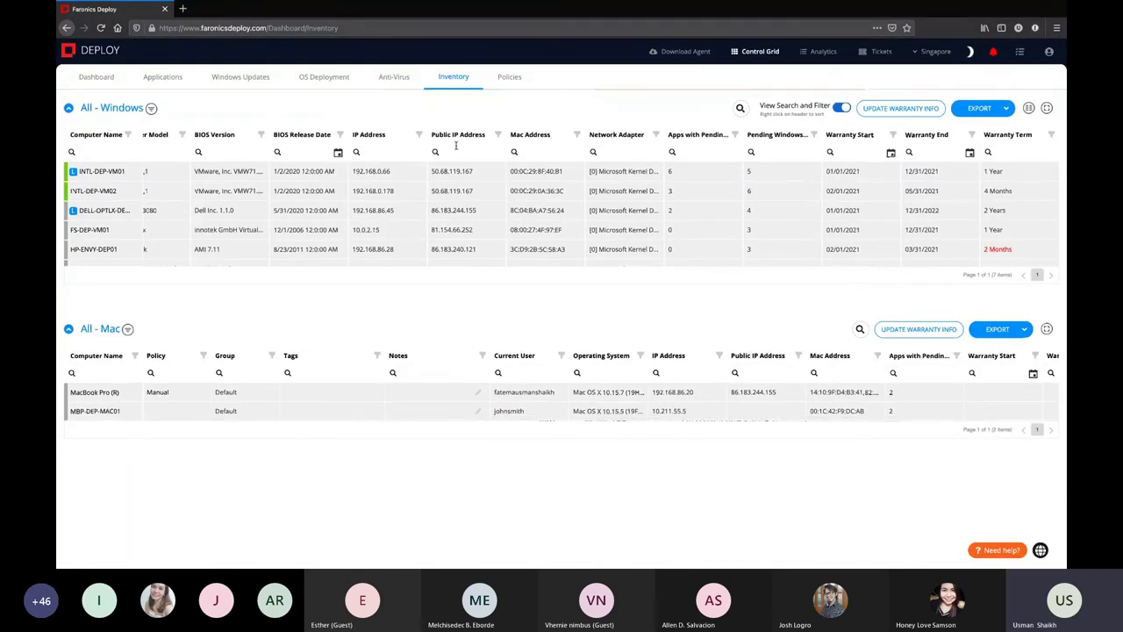
{"action": "left_click", "coordinate": [418, 134]}
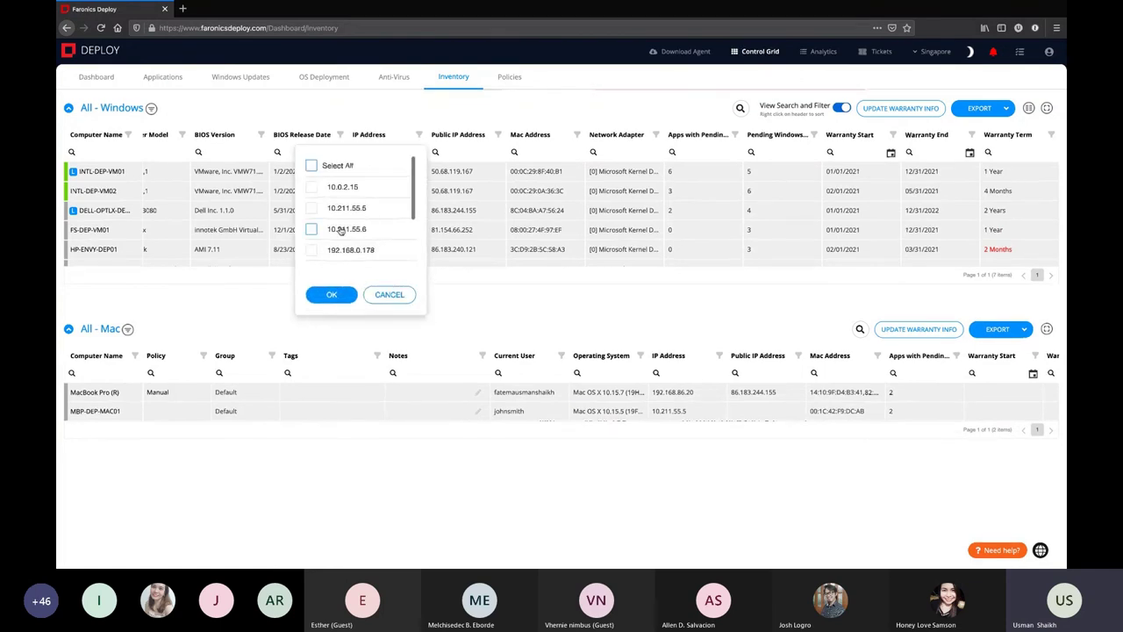
{"action": "left_click", "coordinate": [391, 296]}
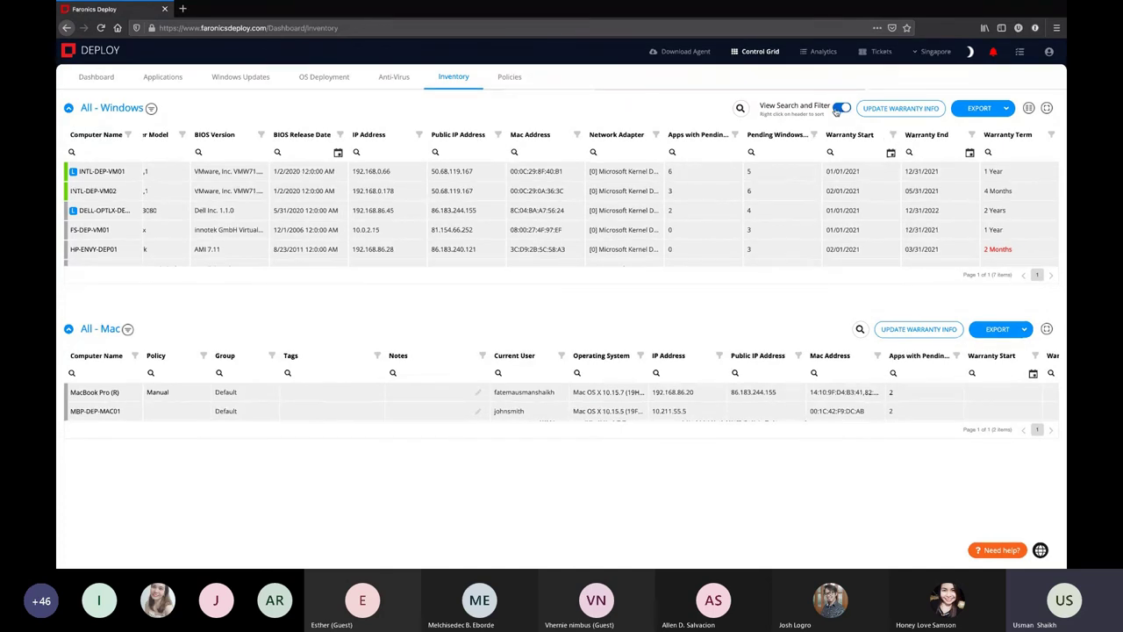
{"action": "left_click", "coordinate": [840, 108]}
- Preview the EXPORT formats and the Column Chooser, closing both unchanged
{"action": "left_click", "coordinate": [979, 108]}
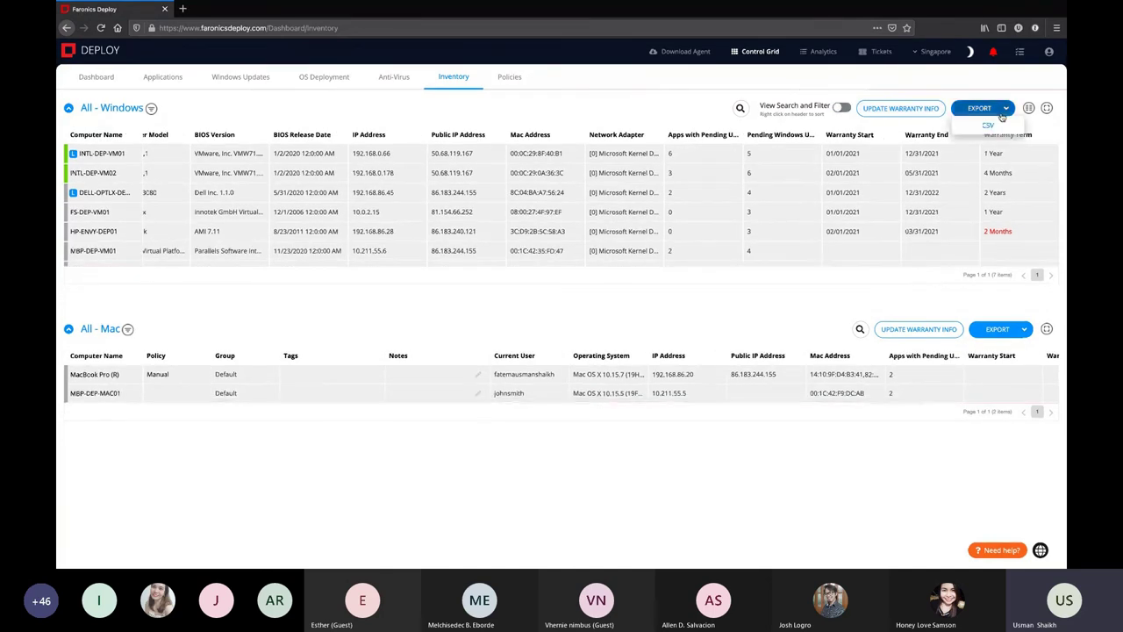
{"action": "left_click", "coordinate": [1028, 107]}
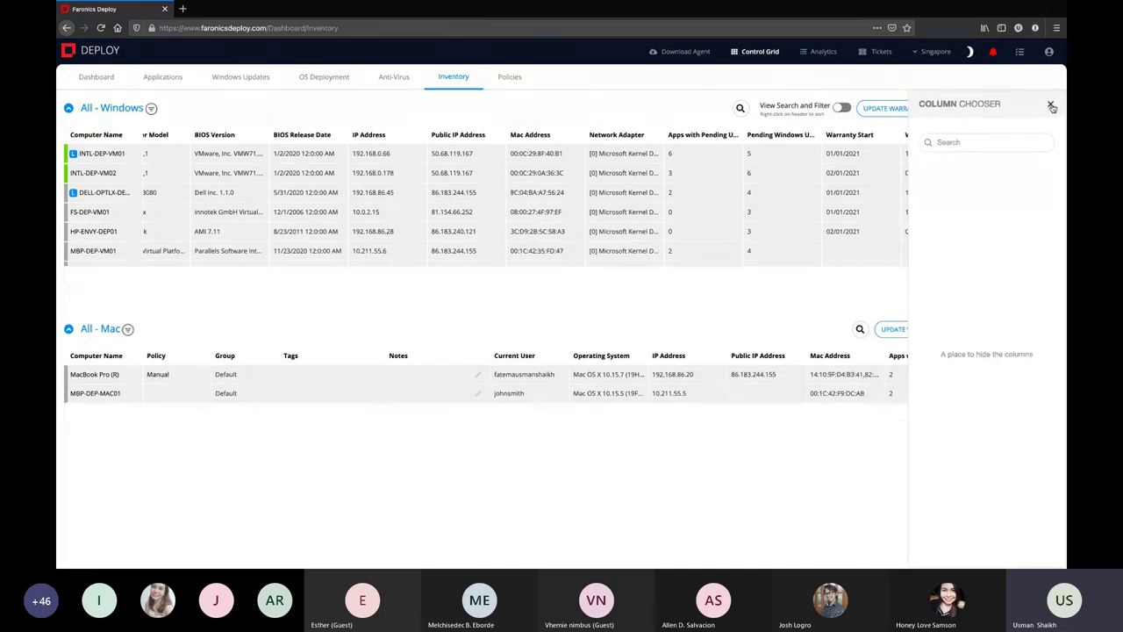
{"action": "left_click", "coordinate": [1050, 104]}
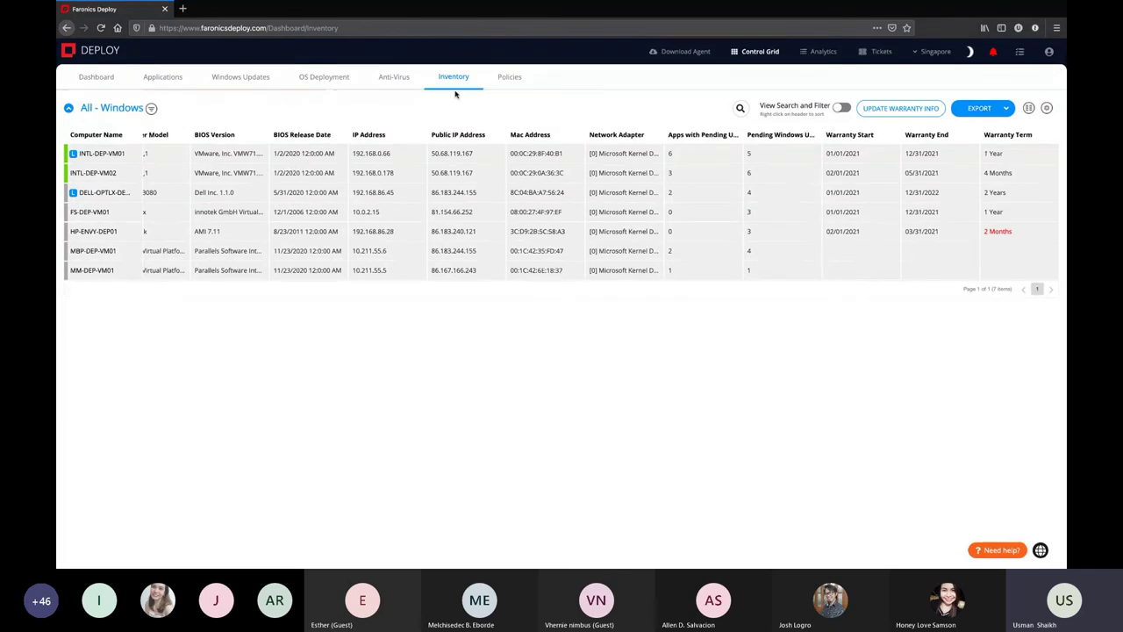
- Select INTL-DEP-VM01 and scroll through its installed applications report of 6 applications
{"action": "left_click", "coordinate": [96, 157]}
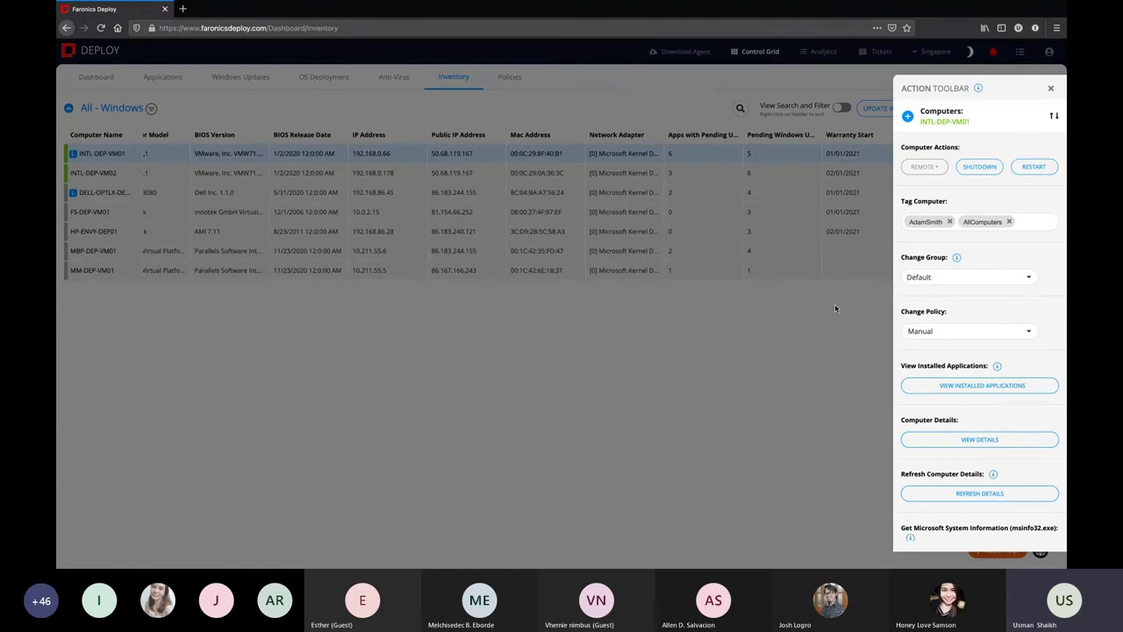
{"action": "left_click", "coordinate": [972, 388]}
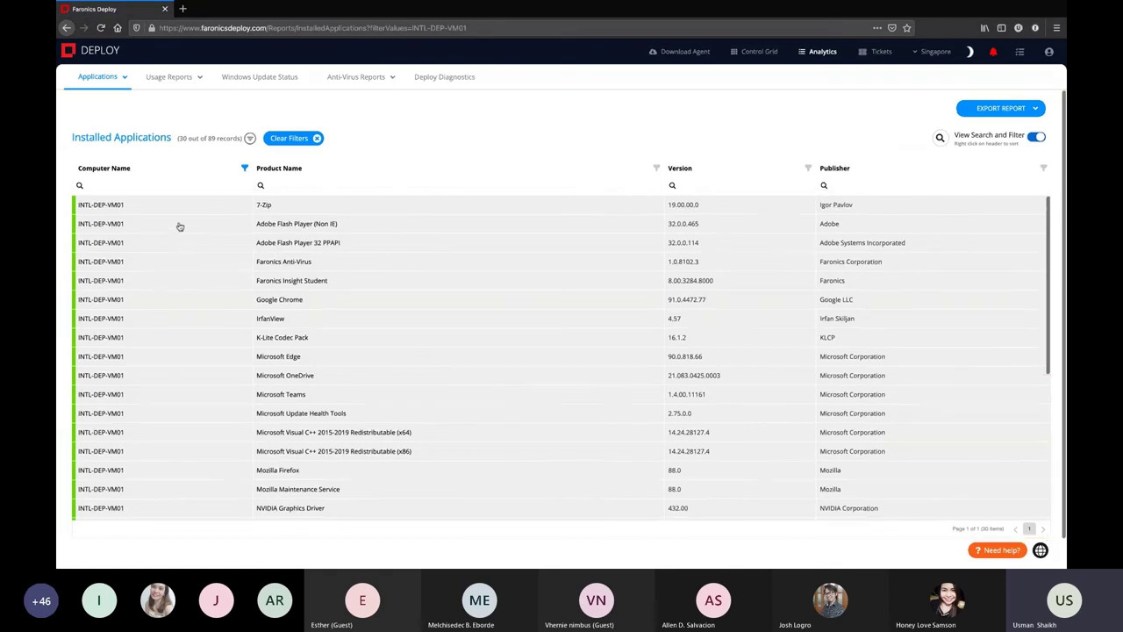
{"action": "scroll", "coordinate": [325, 381], "scroll_direction": "down", "scroll_amount": 2}
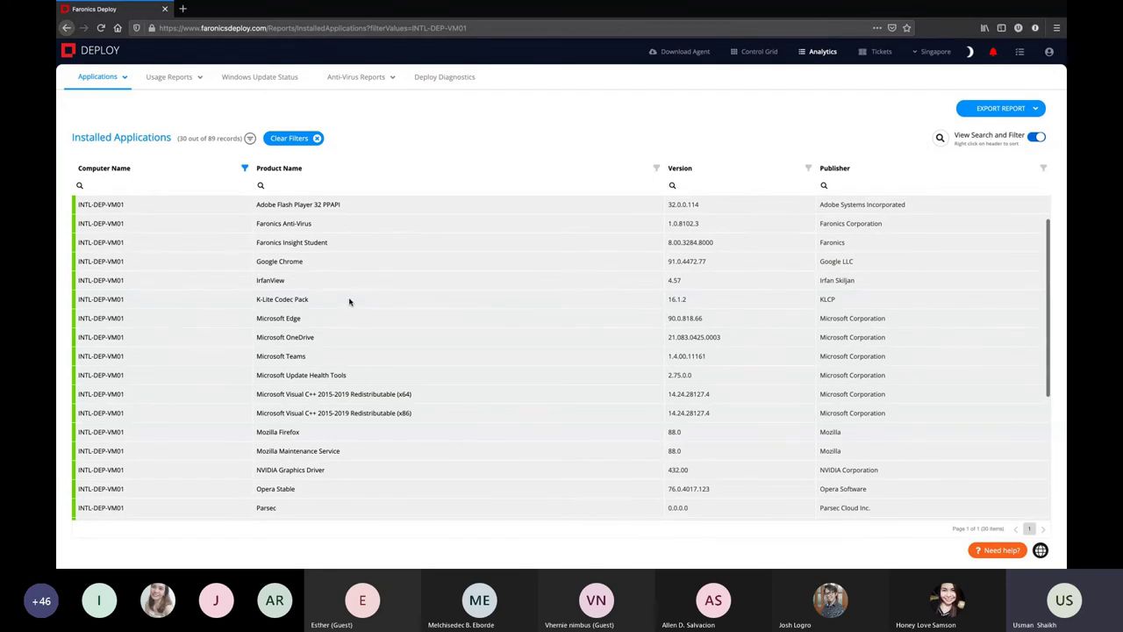
{"action": "scroll", "coordinate": [349, 302], "scroll_direction": "down", "scroll_amount": 5}
{"action": "scroll", "coordinate": [349, 302], "scroll_direction": "up", "scroll_amount": 6}
- Open Application Usage and step through Anti-Virus, Chrome and Edge, ending on Microsoft Teams' per-computer usage
{"action": "mouse_move", "coordinate": [98, 76]}
{"action": "left_click", "coordinate": [109, 104]}
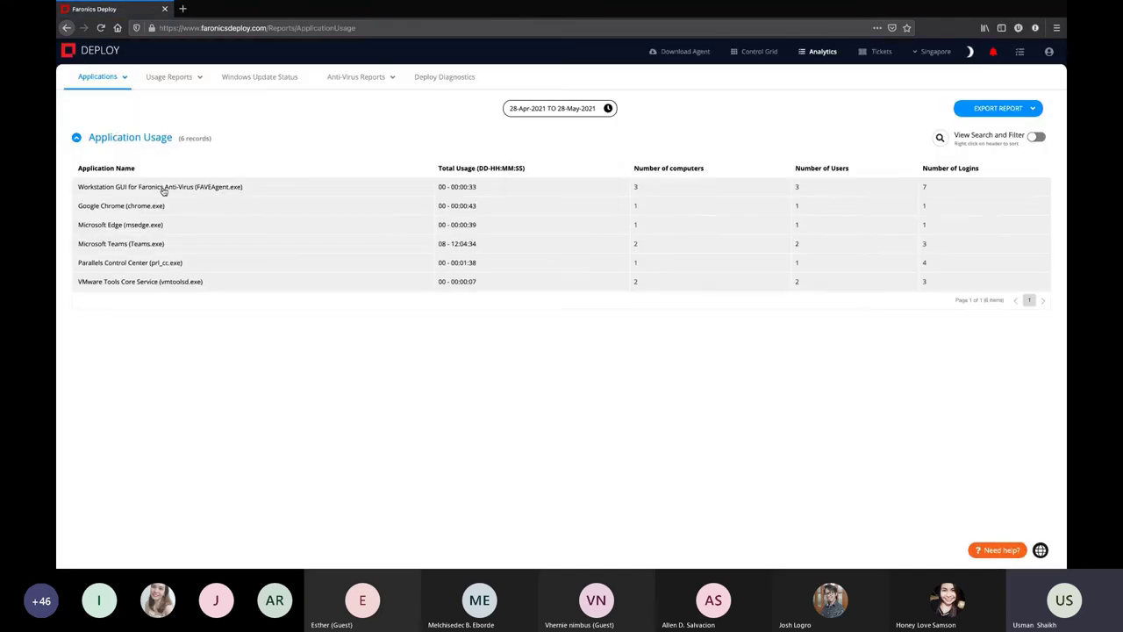
{"action": "left_click", "coordinate": [163, 190]}
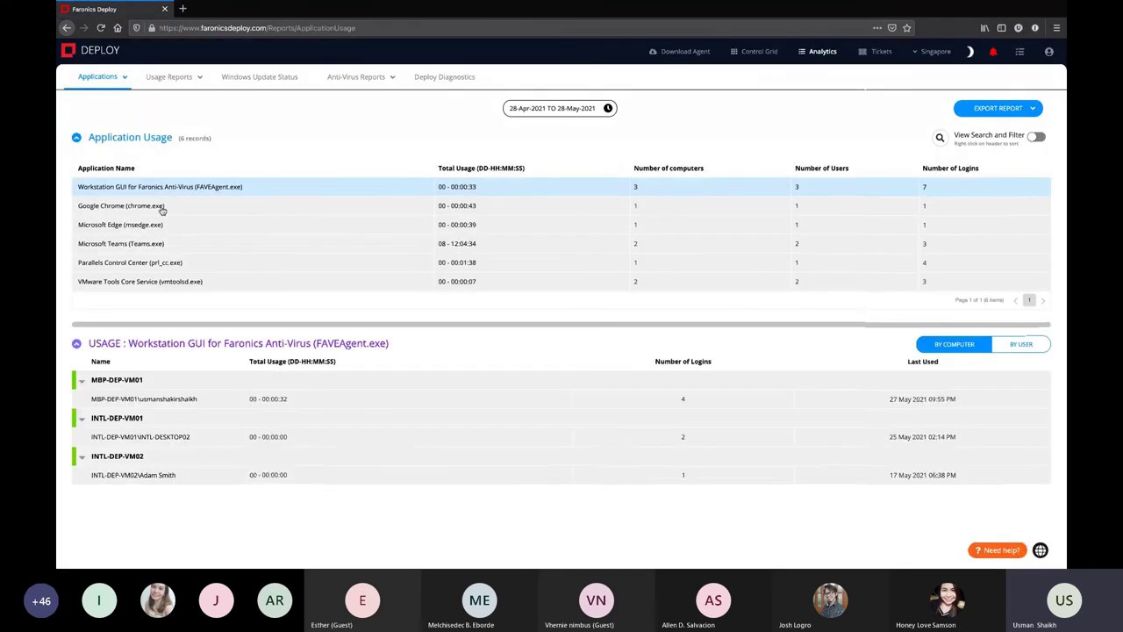
{"action": "left_click", "coordinate": [162, 209]}
{"action": "left_click", "coordinate": [161, 227]}
{"action": "left_click", "coordinate": [157, 243]}
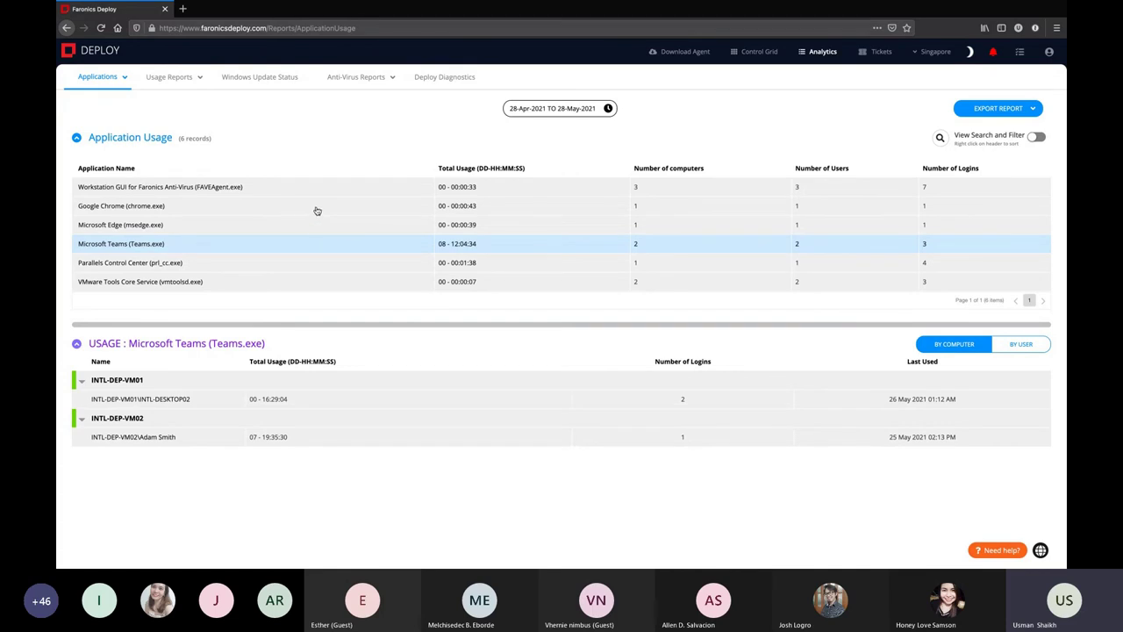
- Open License Management and view Faronics Insight Student's license details, cancelling without changes
{"action": "left_click", "coordinate": [97, 77]}
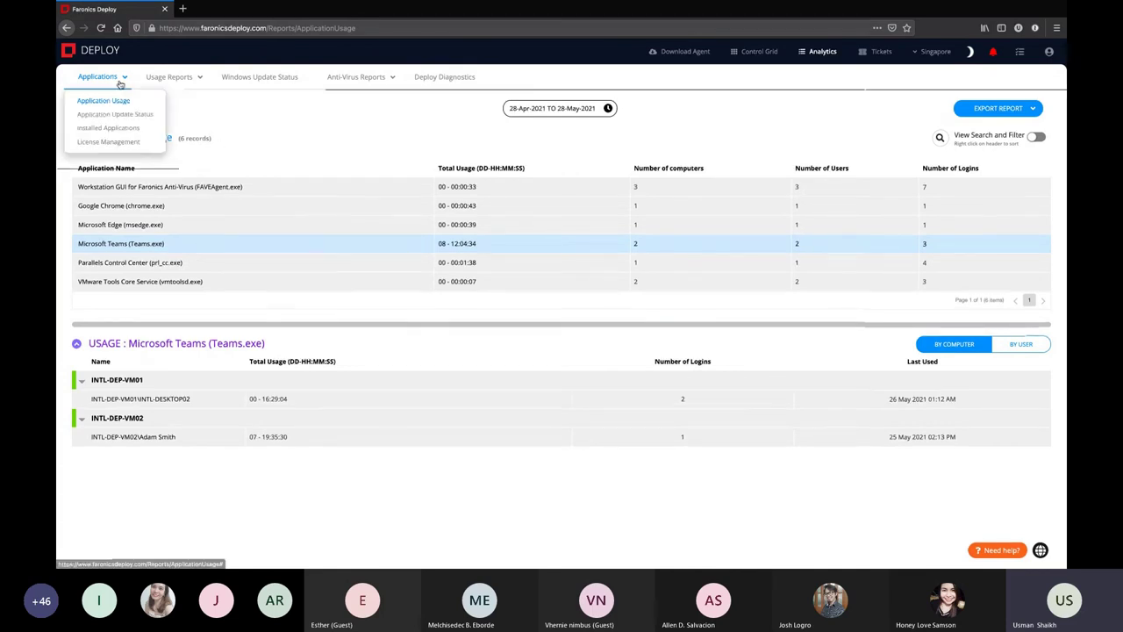
{"action": "left_click", "coordinate": [108, 142]}
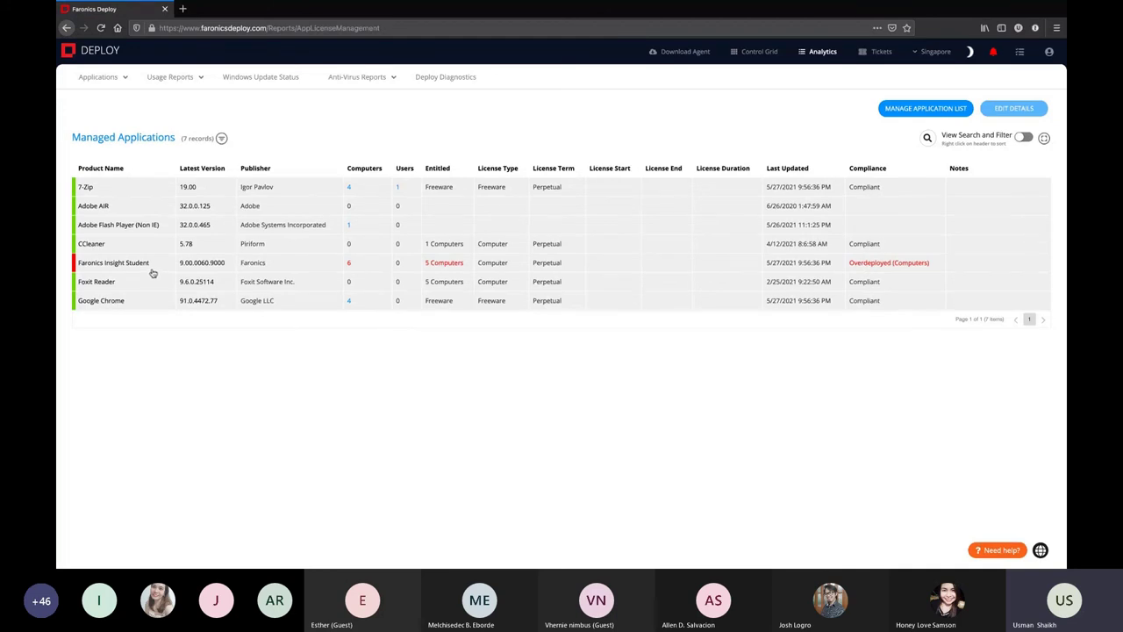
{"action": "left_click", "coordinate": [151, 271]}
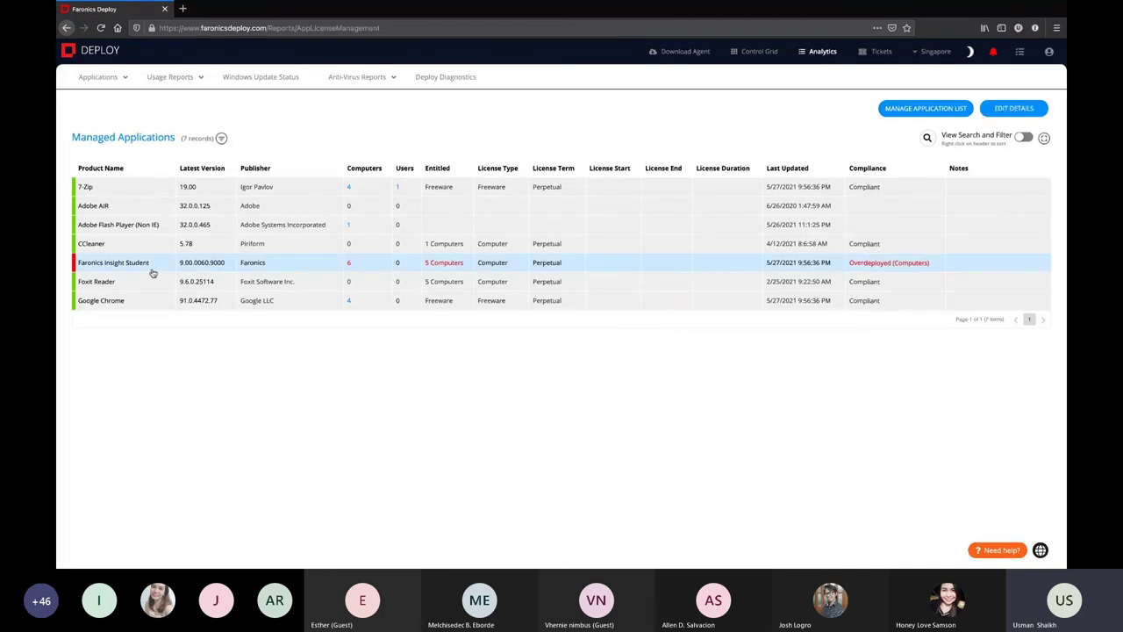
{"action": "left_click", "coordinate": [1011, 108]}
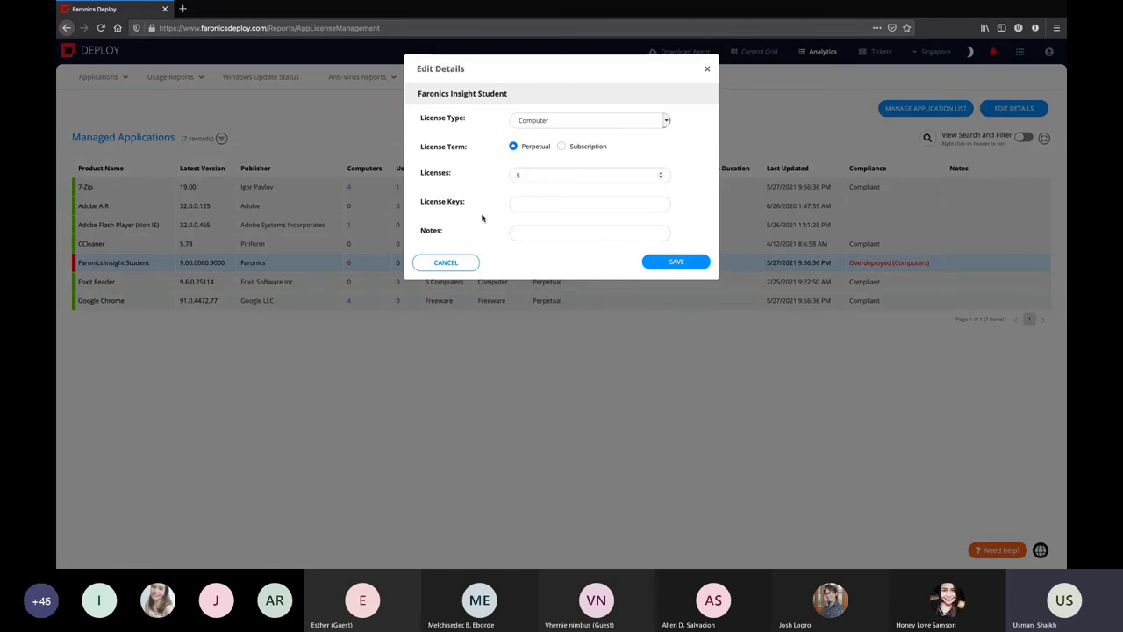
{"action": "left_click", "coordinate": [456, 262]}
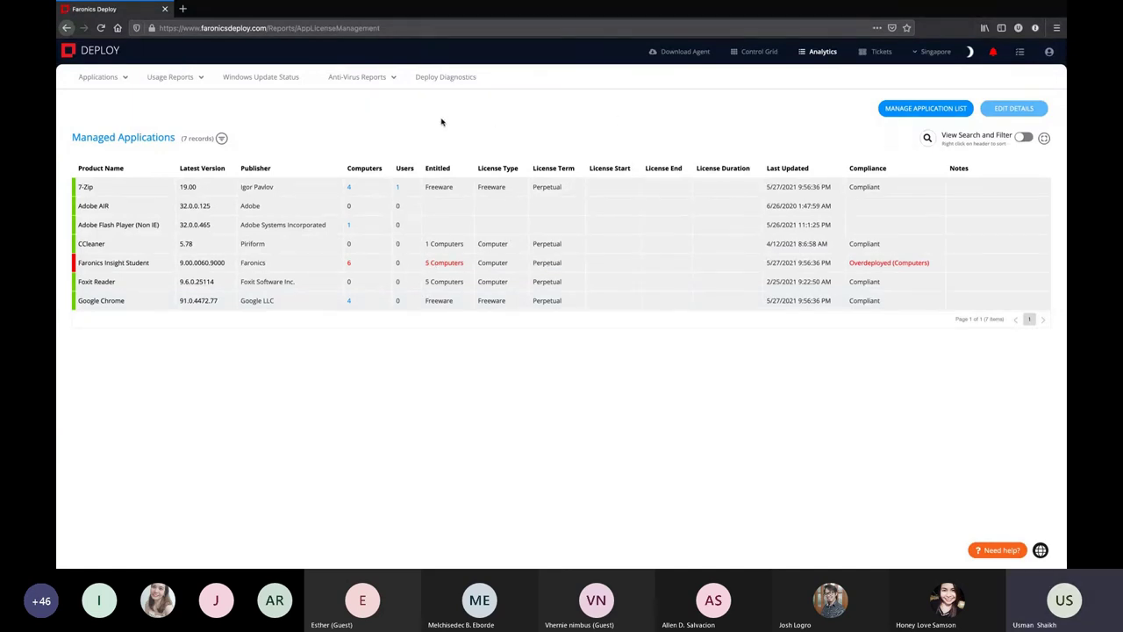
- Browse the usage, application and anti-virus report menus
{"action": "left_click", "coordinate": [172, 77]}
{"action": "left_click", "coordinate": [109, 81]}
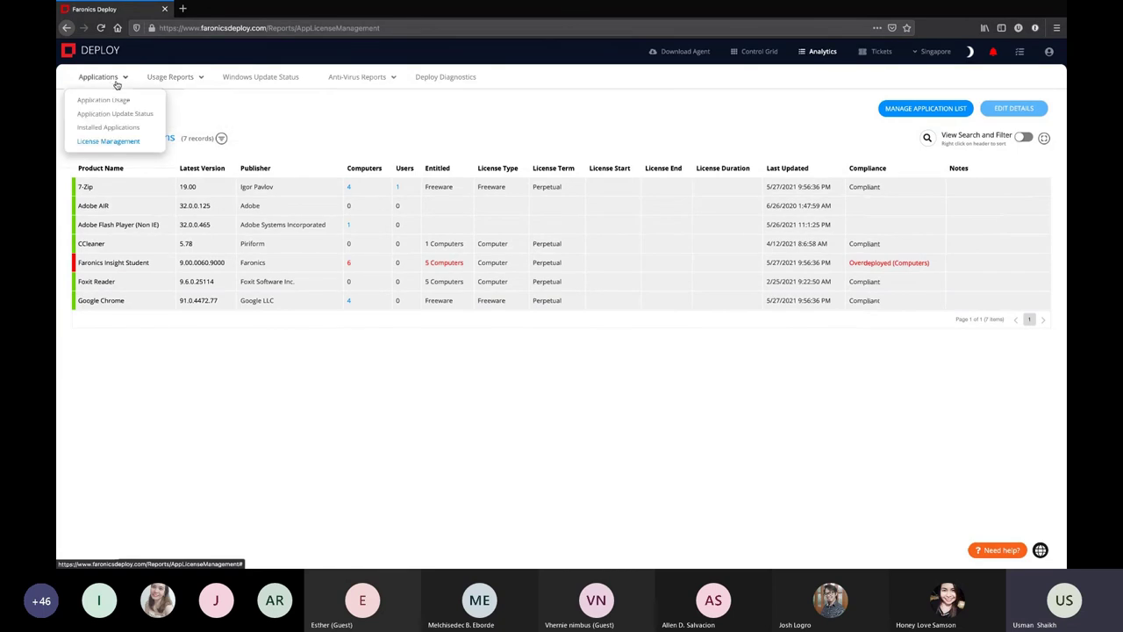
{"action": "left_click", "coordinate": [381, 79]}
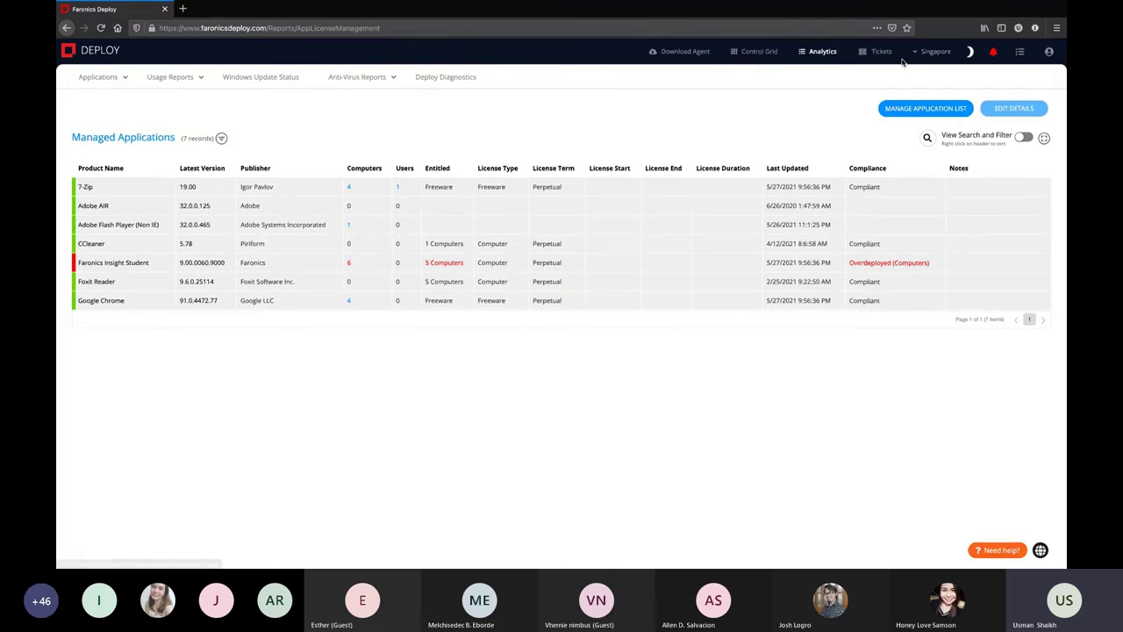
- Open Organization Settings from the profile menu and scroll to Enable Ticketing
{"action": "left_click", "coordinate": [867, 52]}
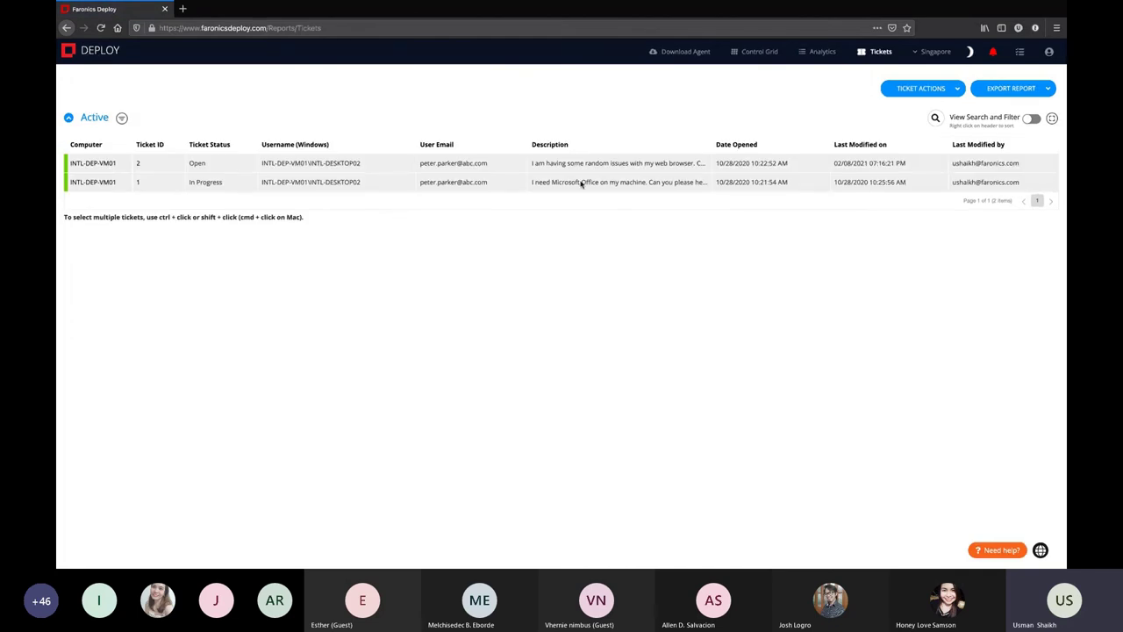
{"action": "left_click", "coordinate": [1049, 53]}
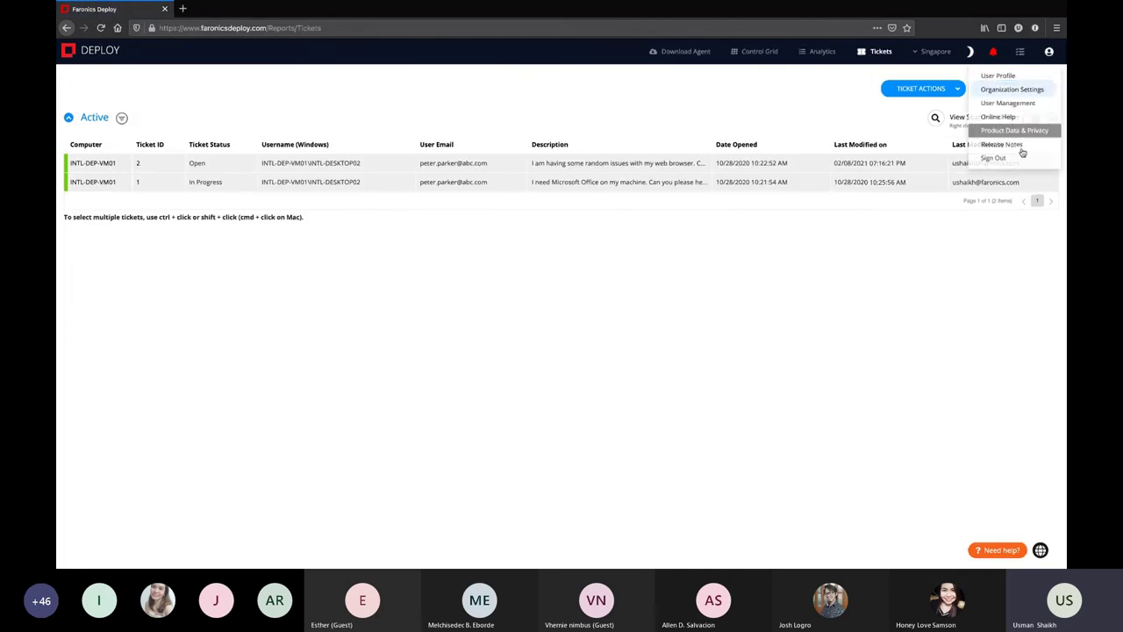
{"action": "left_click", "coordinate": [1009, 90]}
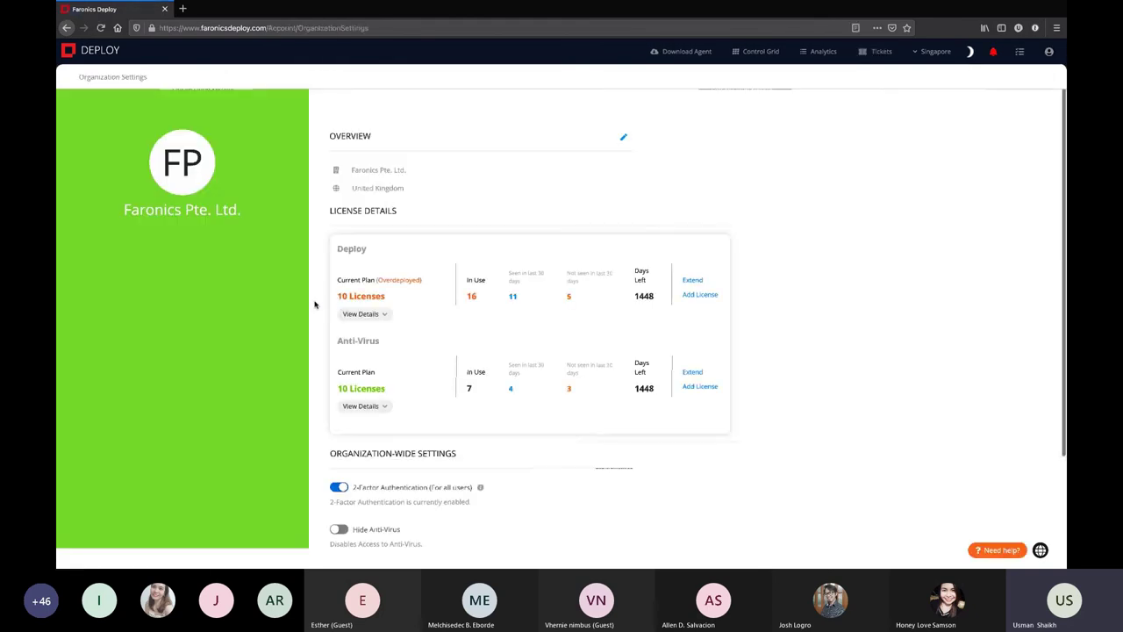
{"action": "scroll", "coordinate": [324, 305], "scroll_direction": "down", "scroll_amount": 3}
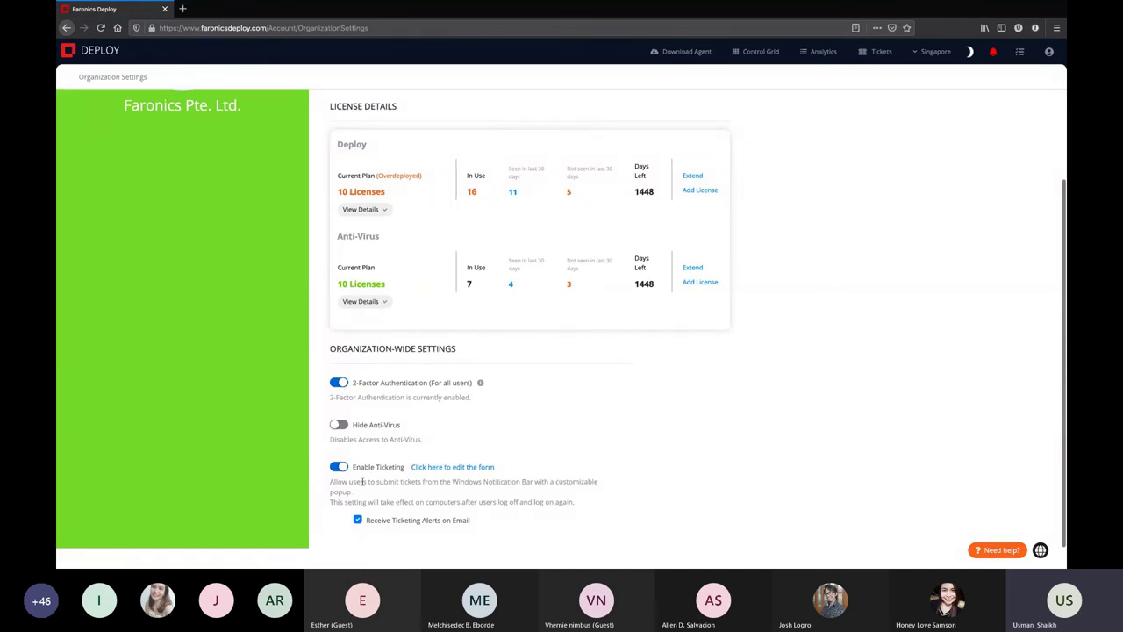
- Preview the end-user ticket submission form, then close the preview and form options
{"action": "left_click", "coordinate": [450, 472]}
{"action": "left_click", "coordinate": [543, 255]}
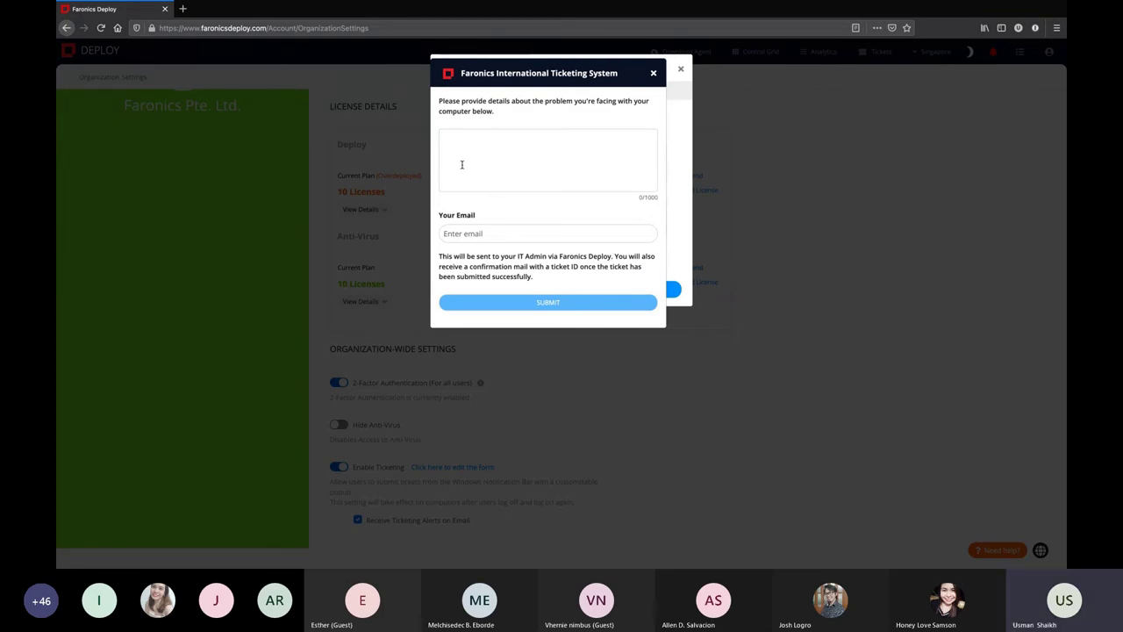
{"action": "left_click", "coordinate": [652, 74]}
{"action": "left_click", "coordinate": [679, 70]}
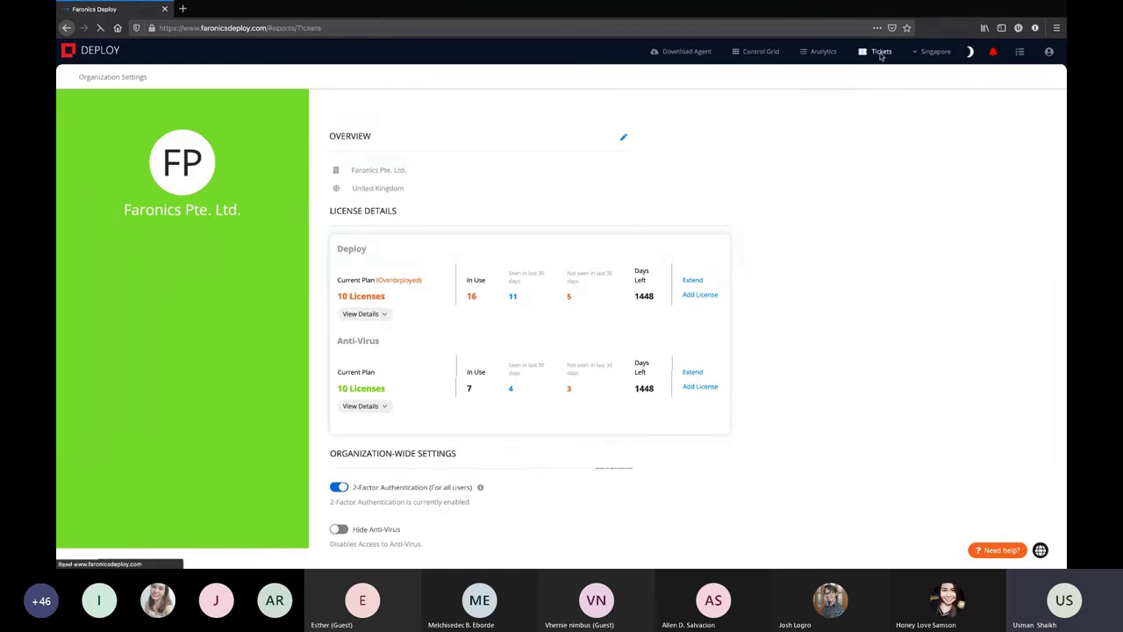
- Go back to Tickets and review open ticket 2 and in-progress ticket 1 for INTL-DEP-VM01
{"action": "left_click", "coordinate": [880, 55]}
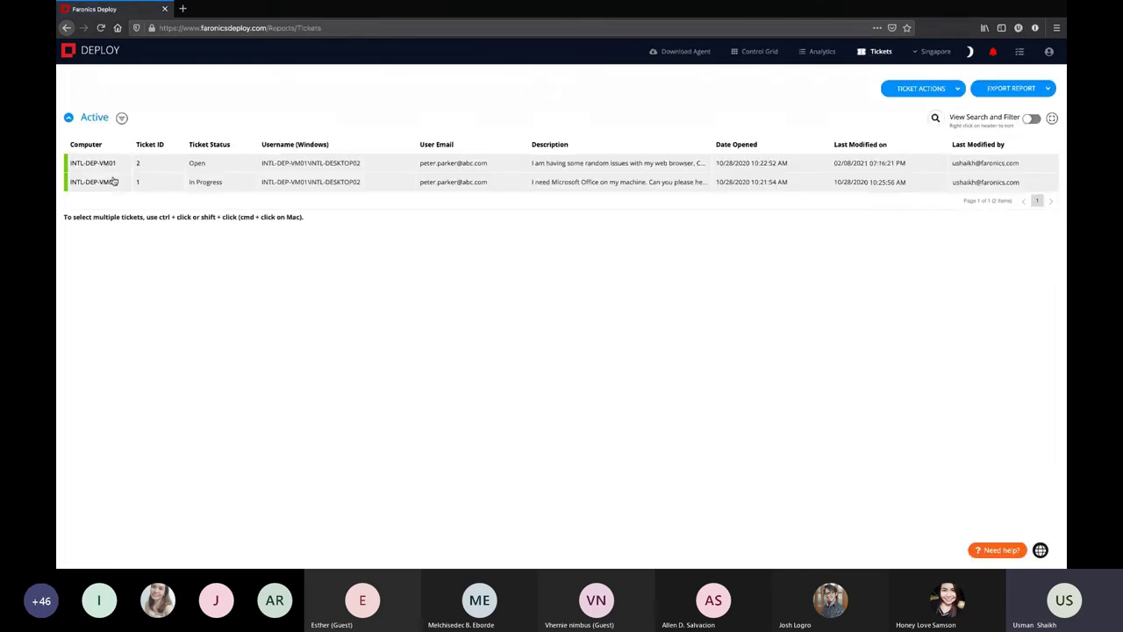
{"action": "left_click", "coordinate": [116, 169]}
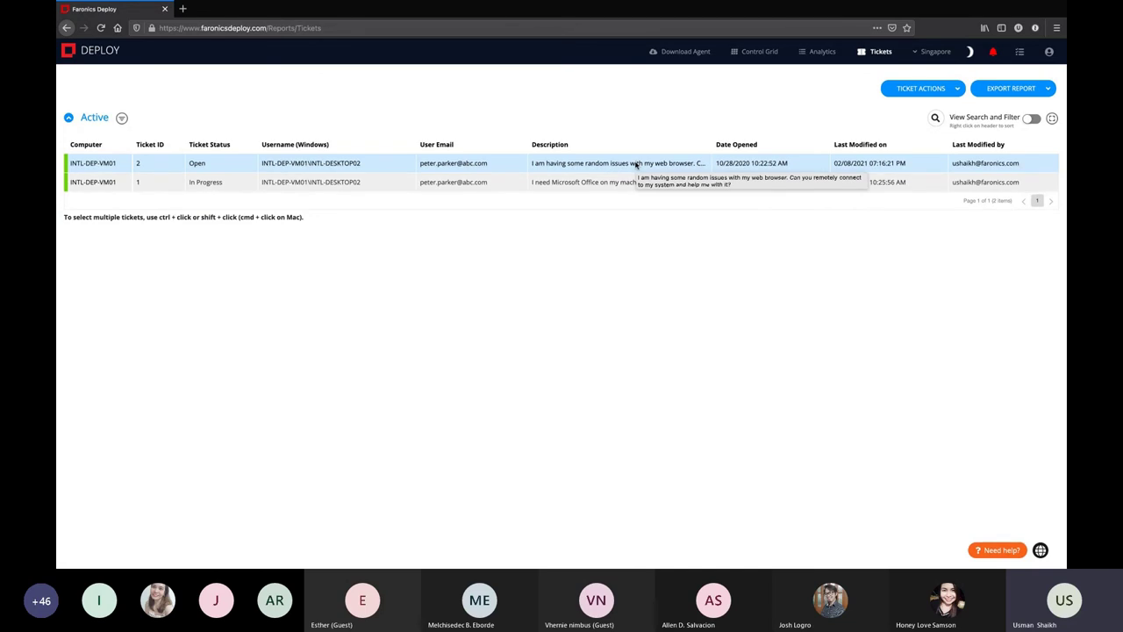
{"action": "left_click", "coordinate": [577, 185]}
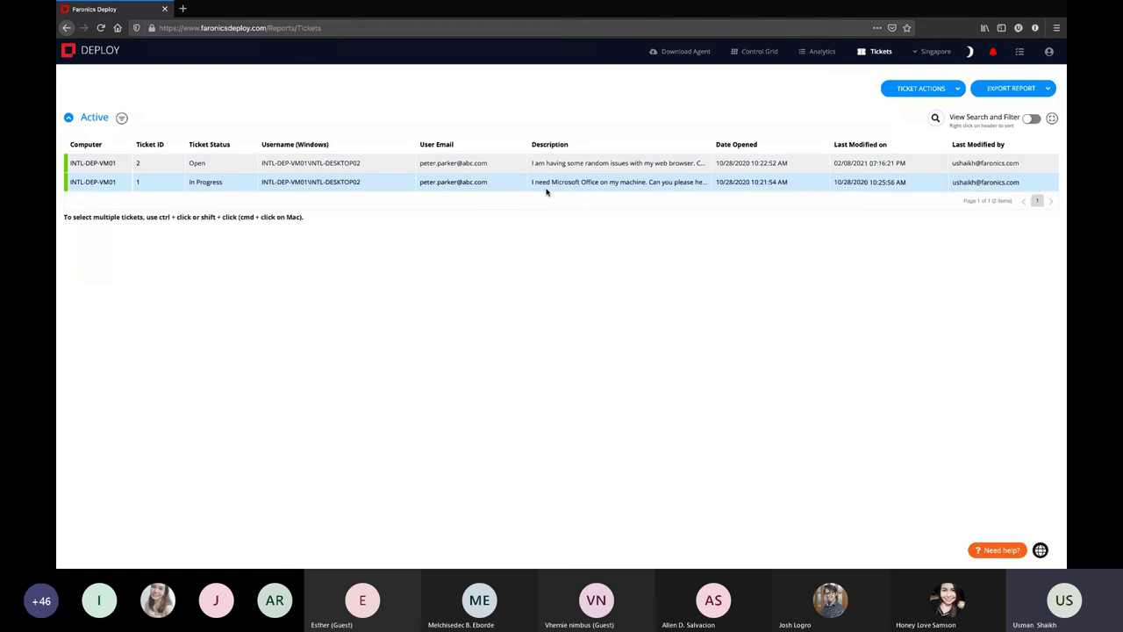
{"action": "left_click", "coordinate": [585, 164]}
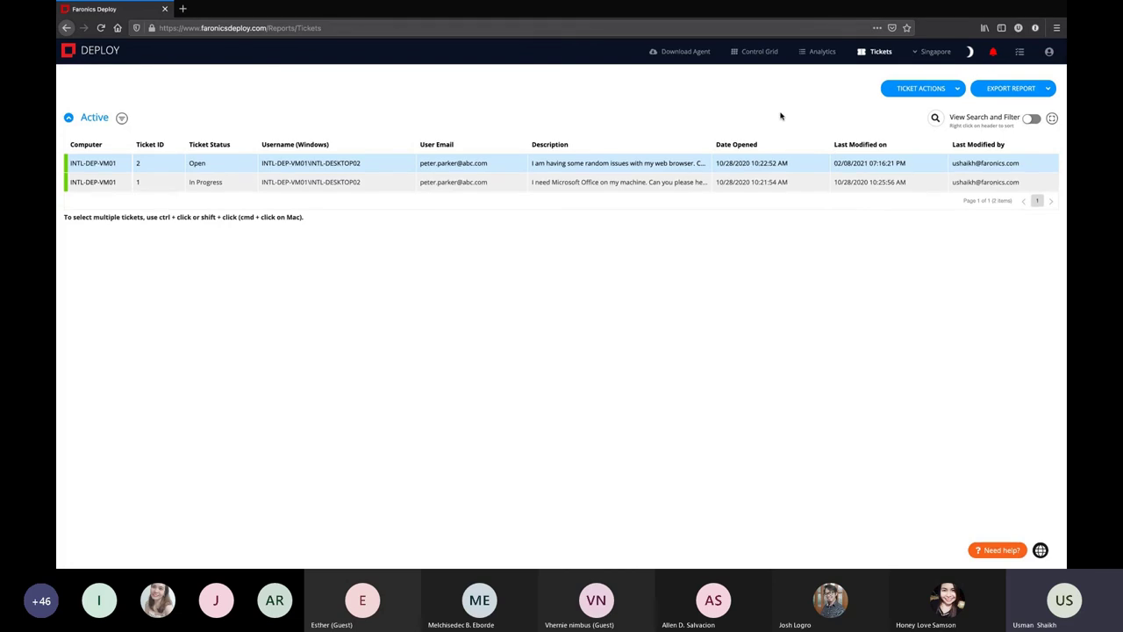
{"action": "left_click", "coordinate": [930, 50]}
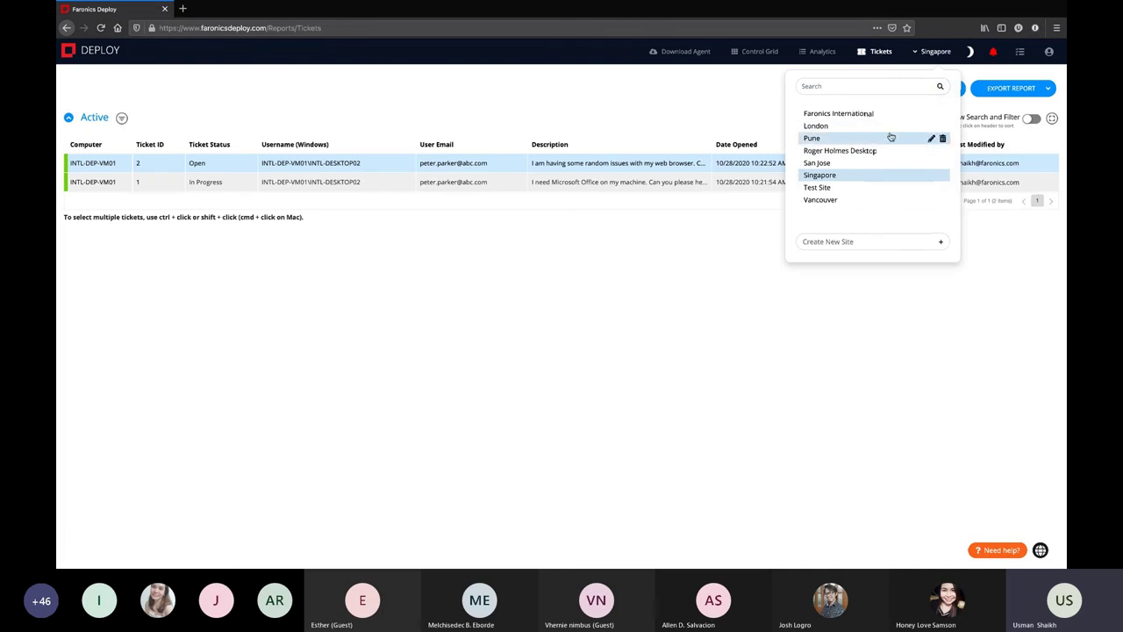
{"action": "left_click", "coordinate": [725, 99]}
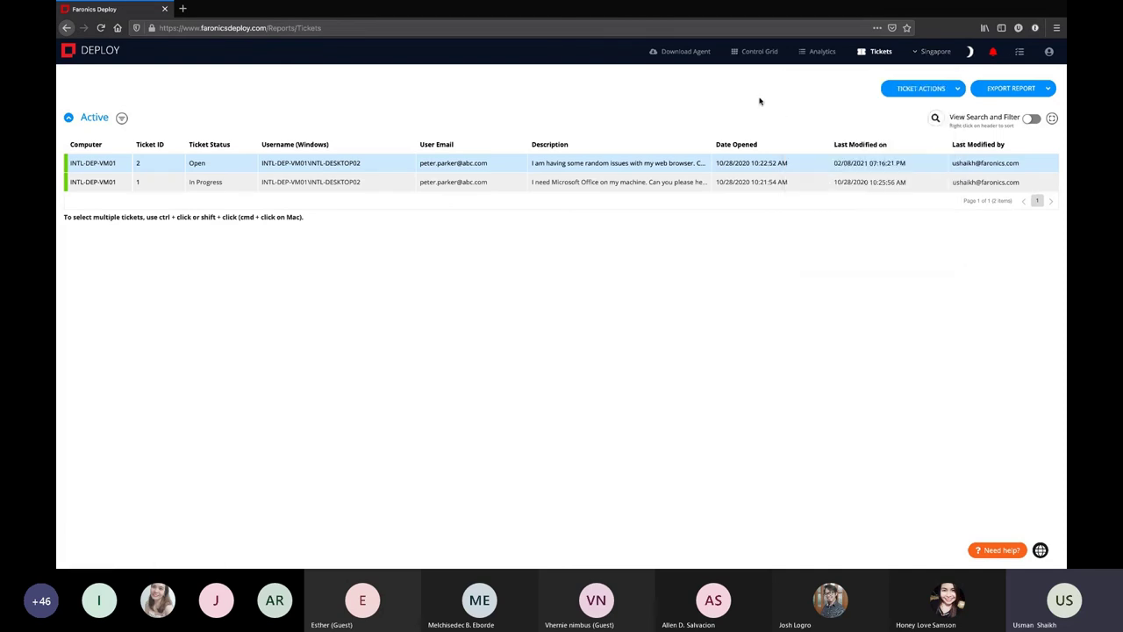
- Check the Anti-Virus and recent-activity notifications, then bring up the User Management list
{"action": "left_click", "coordinate": [993, 53]}
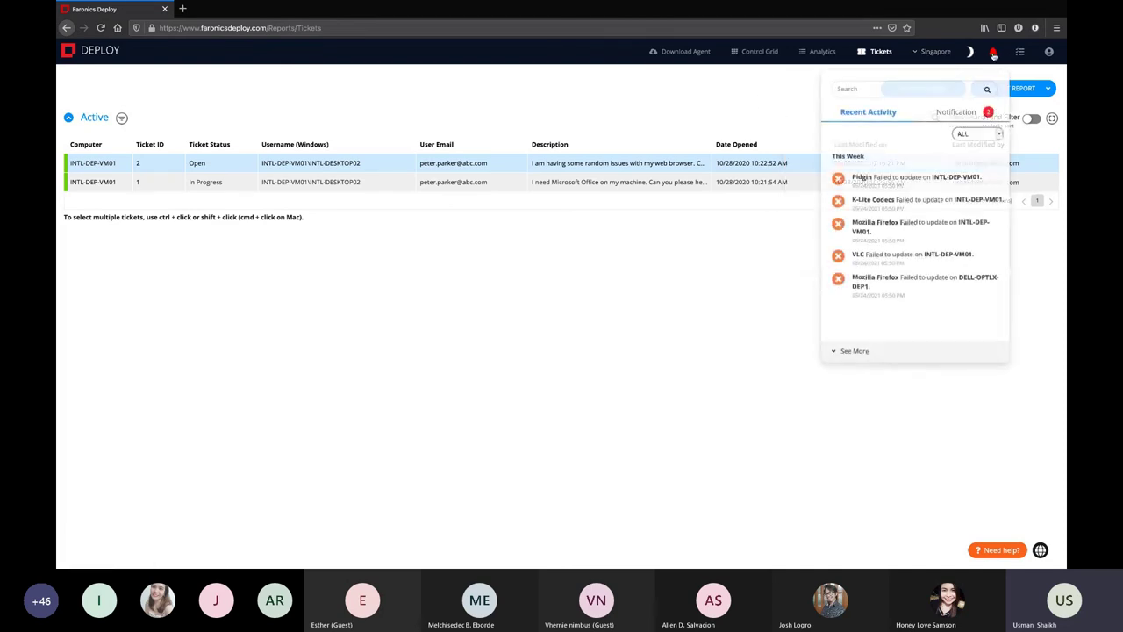
{"action": "left_click", "coordinate": [959, 117]}
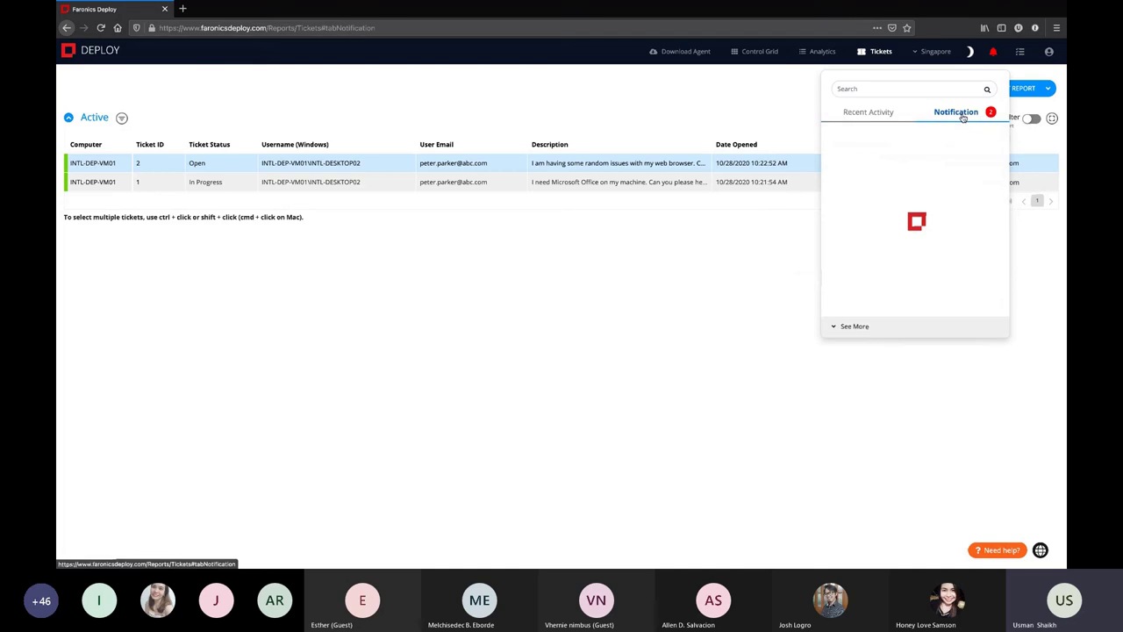
{"action": "left_click", "coordinate": [871, 118]}
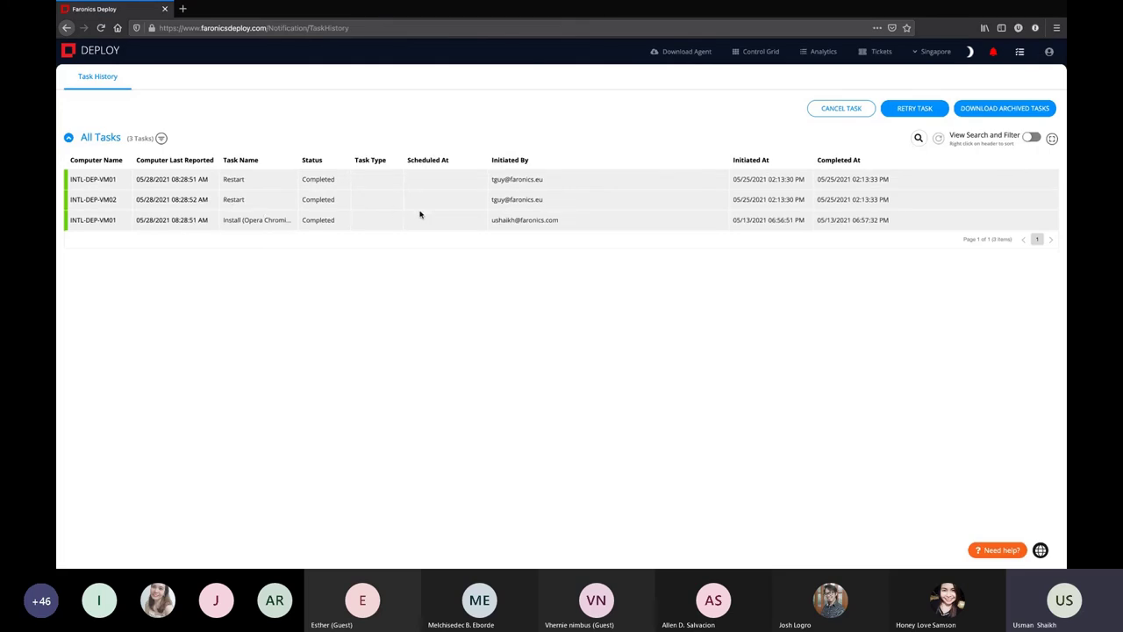
{"action": "left_click", "coordinate": [1049, 53]}
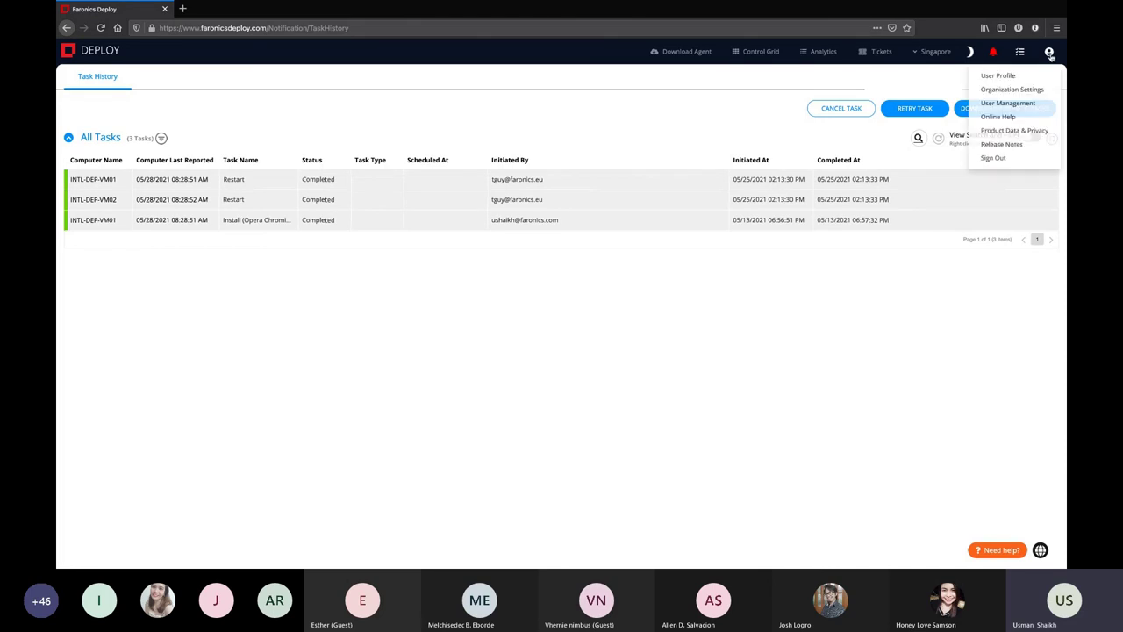
{"action": "left_click", "coordinate": [1006, 104]}
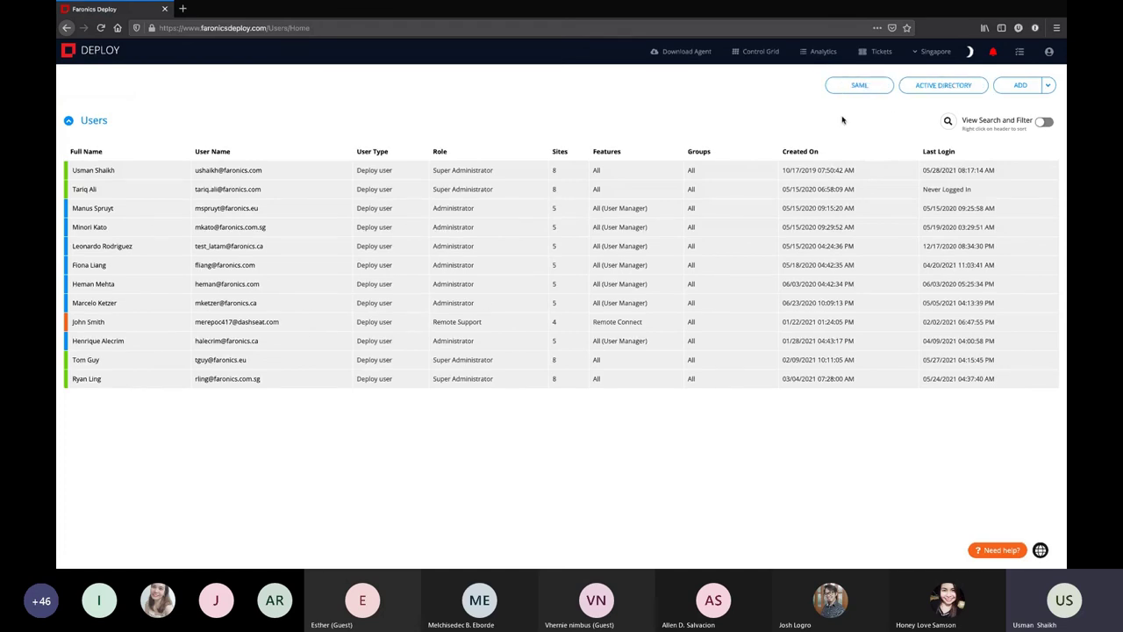
- Open and close Active Directory setup, then start adding a user via email
{"action": "left_click", "coordinate": [944, 86]}
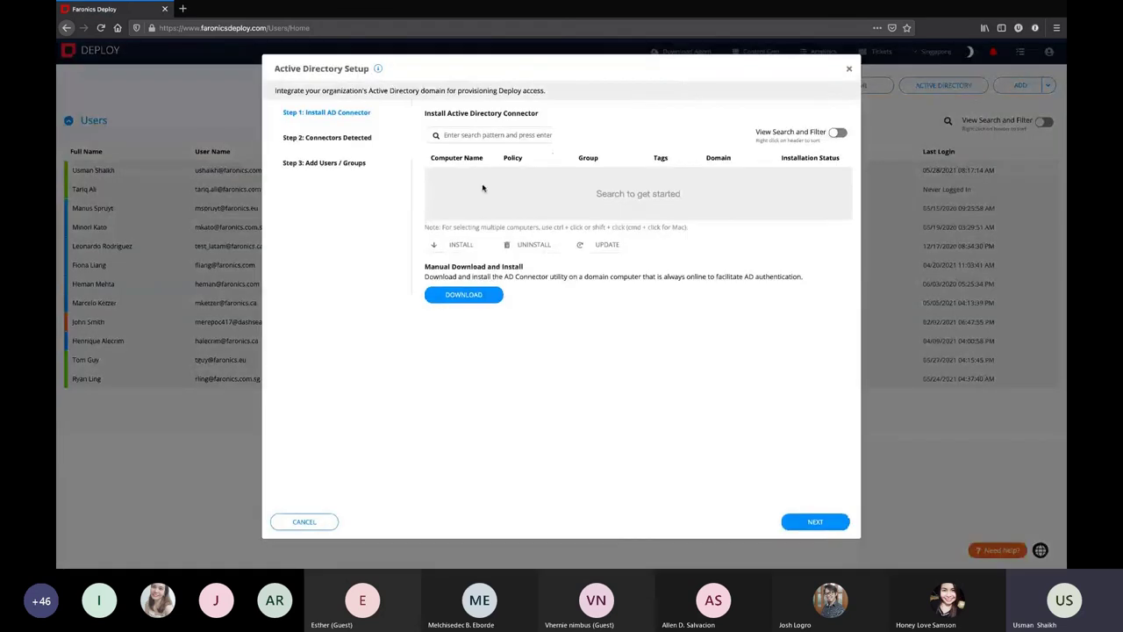
{"action": "left_click", "coordinate": [848, 69]}
{"action": "left_click", "coordinate": [1045, 87]}
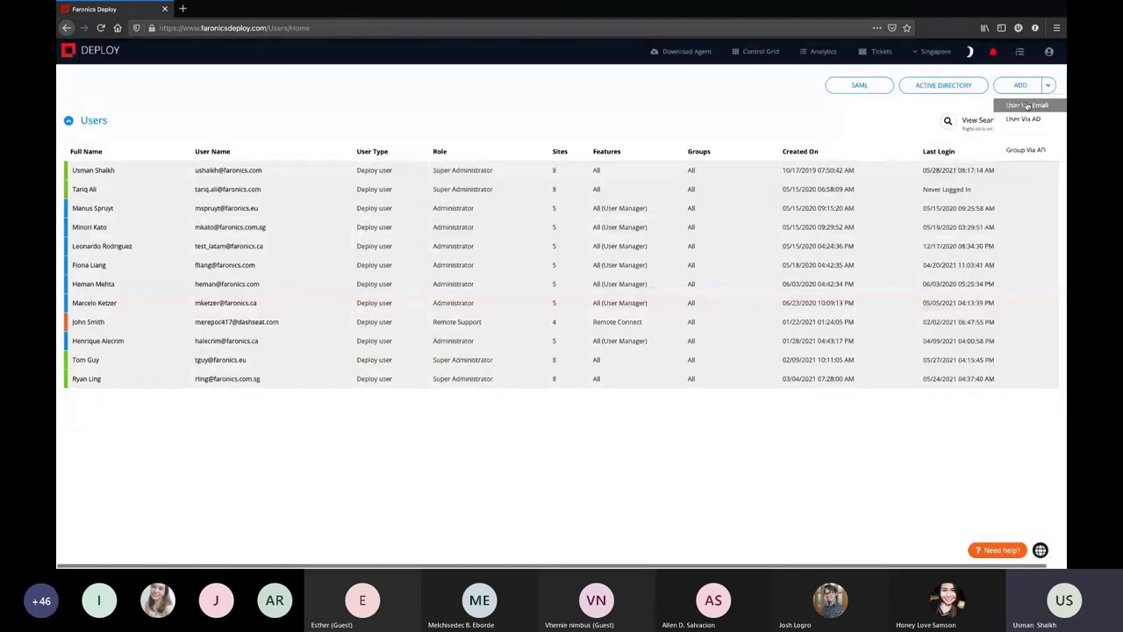
{"action": "left_click", "coordinate": [1026, 105]}
- Set the new user's role to Limited Administrator, then close the form unsaved
{"action": "left_click", "coordinate": [443, 271]}
{"action": "left_click", "coordinate": [413, 284]}
{"action": "left_click", "coordinate": [430, 274]}
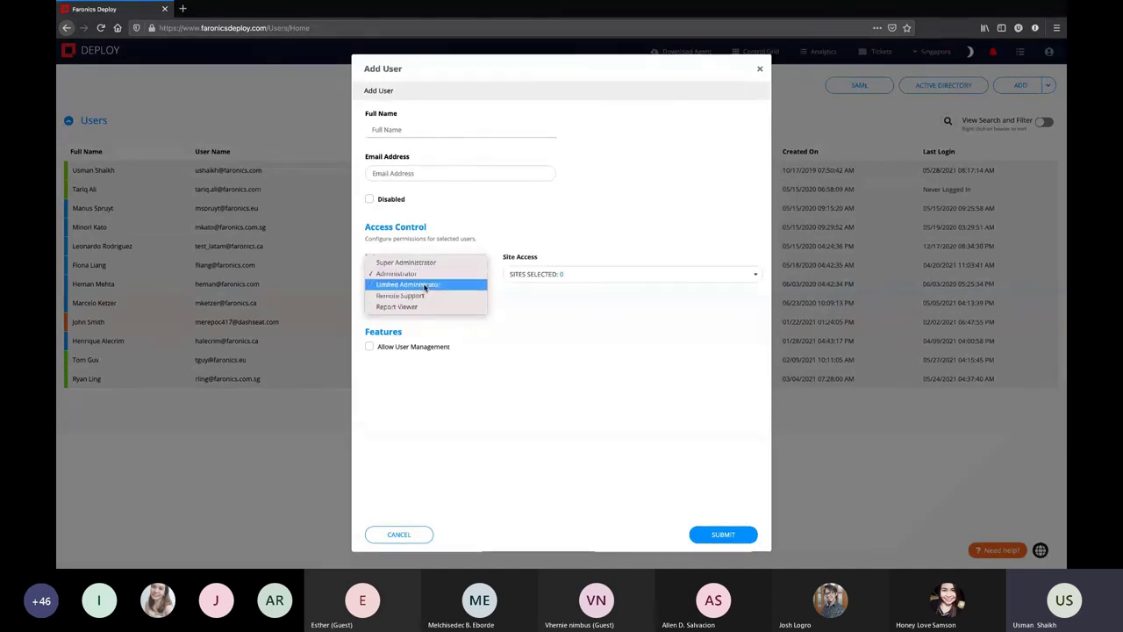
{"action": "left_click", "coordinate": [421, 284]}
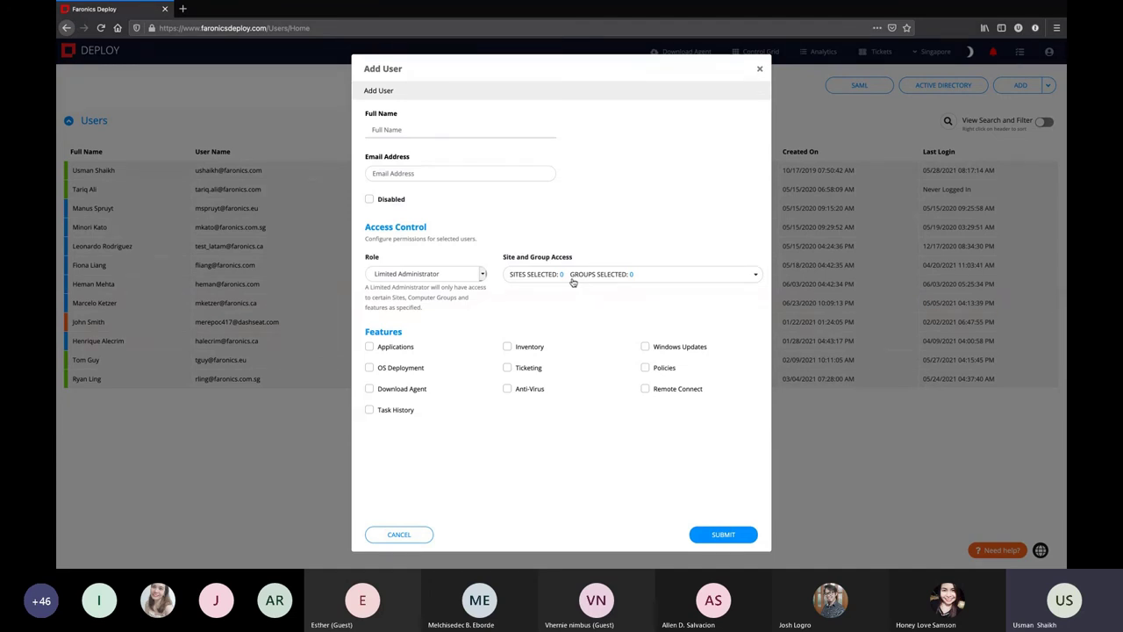
{"action": "left_click", "coordinate": [760, 69]}
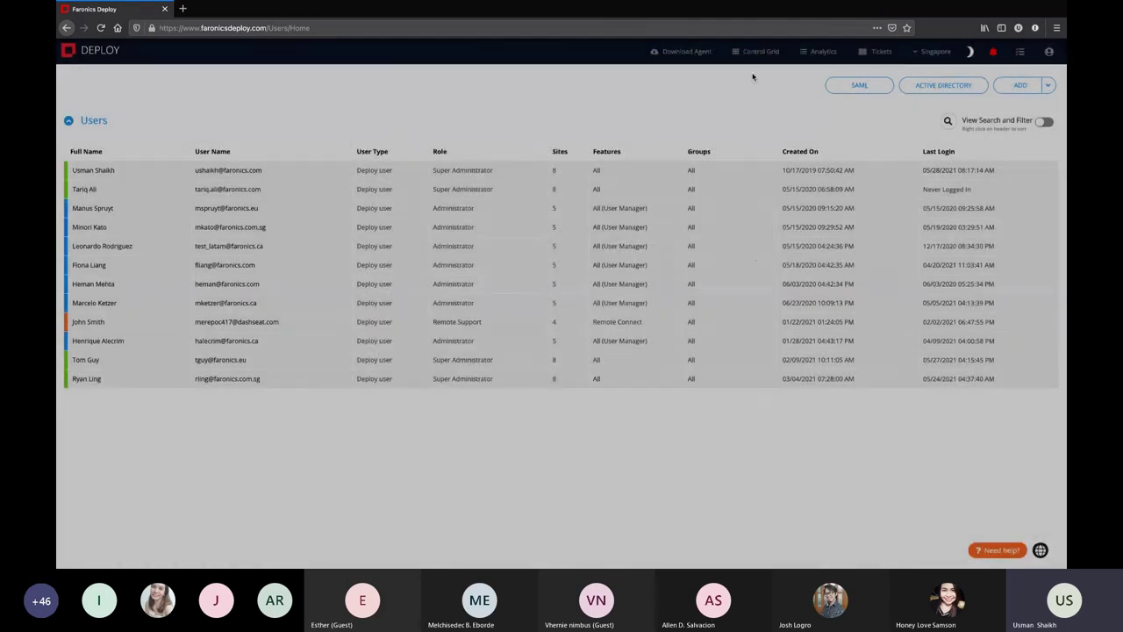
- Open the Dashboard and glance at the Welcome to Deploy panel and language menu, keeping English
{"action": "left_click", "coordinate": [94, 53]}
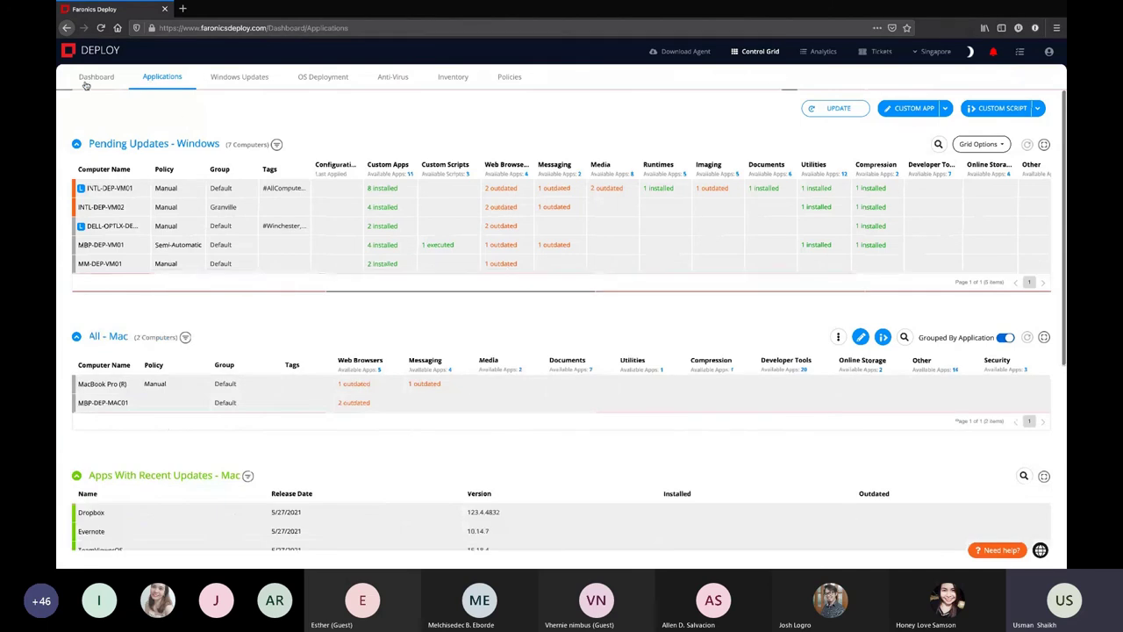
{"action": "left_click", "coordinate": [86, 81]}
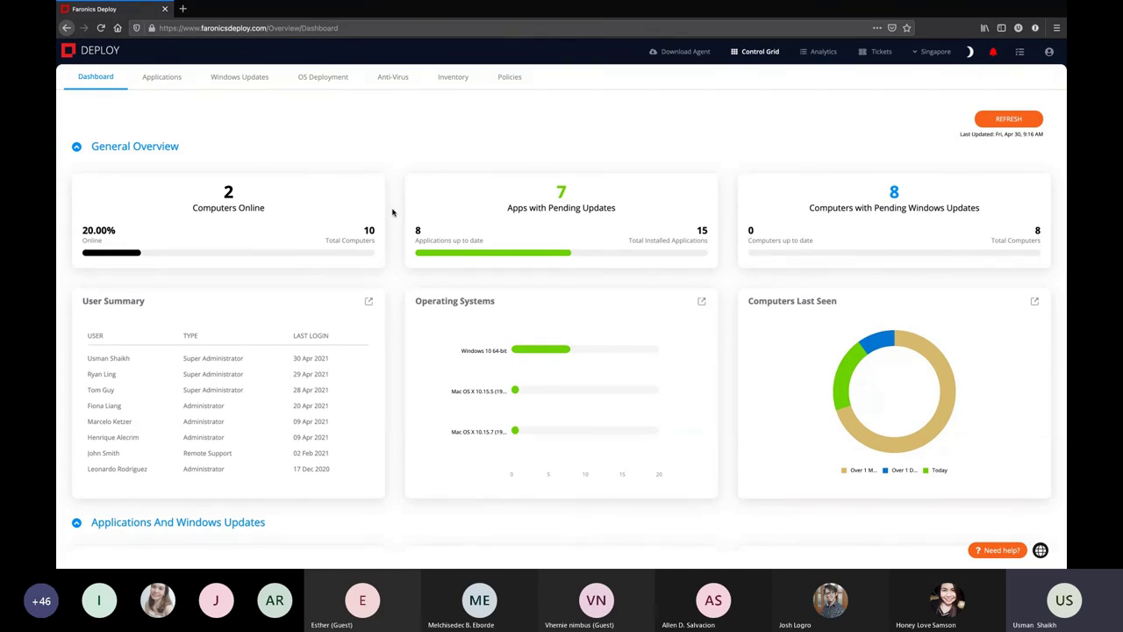
{"action": "left_click", "coordinate": [998, 550]}
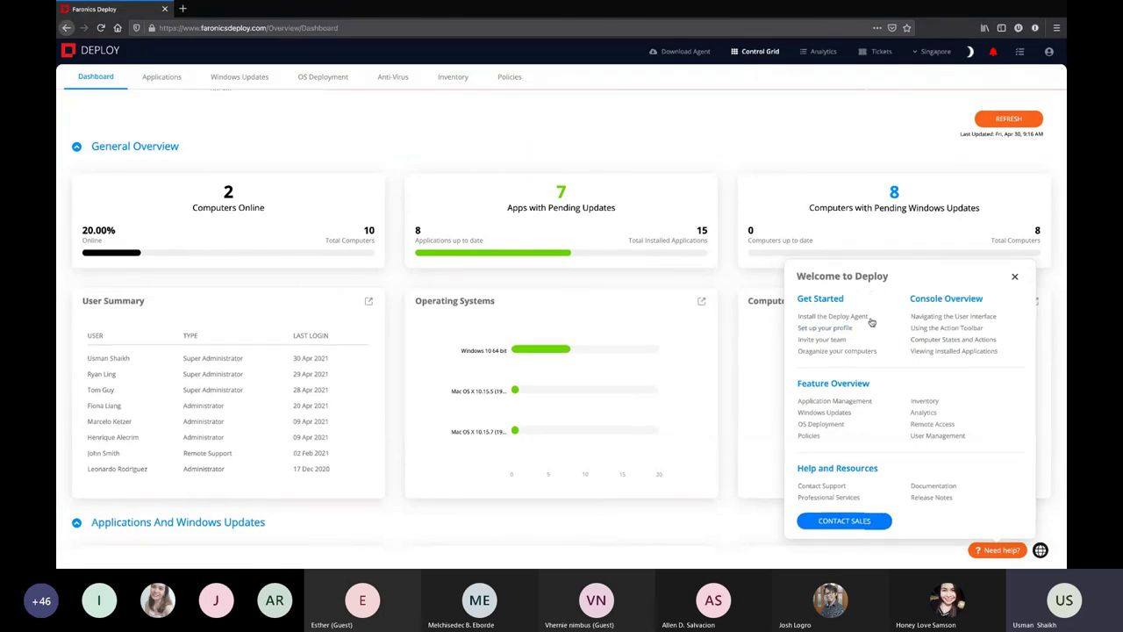
{"action": "left_click", "coordinate": [1015, 276]}
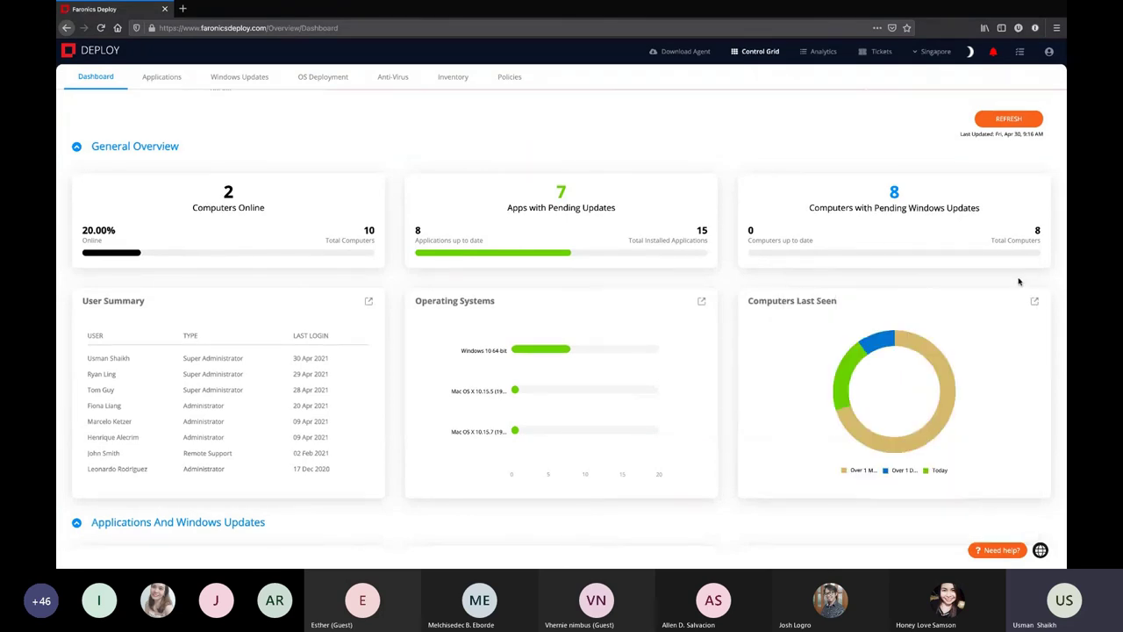
{"action": "left_click", "coordinate": [1040, 550]}
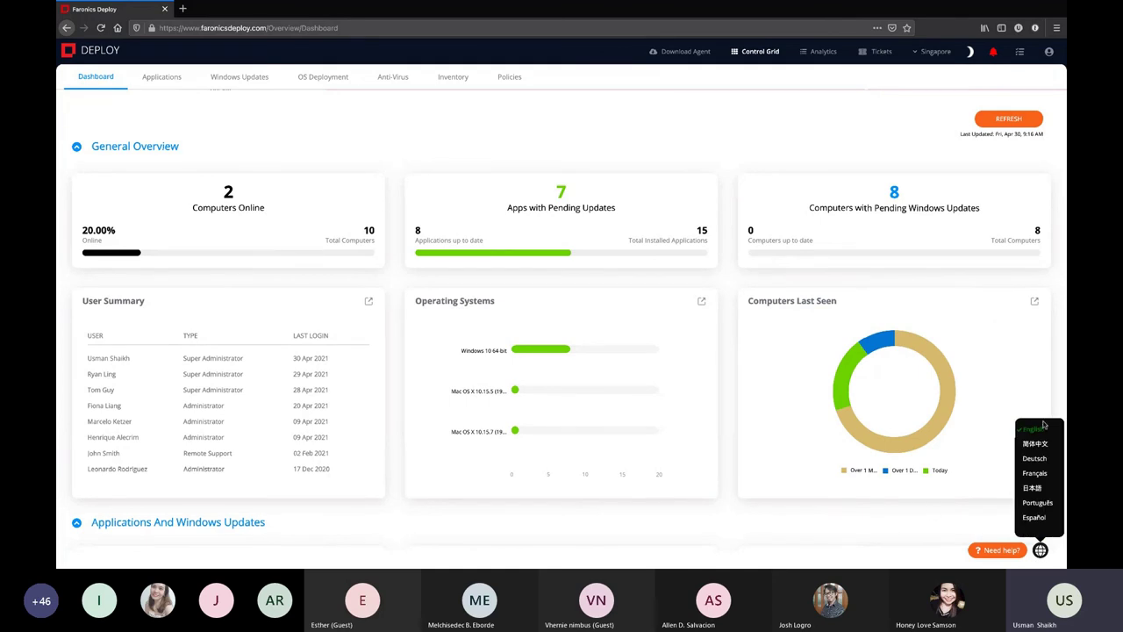
{"action": "left_click", "coordinate": [970, 517]}
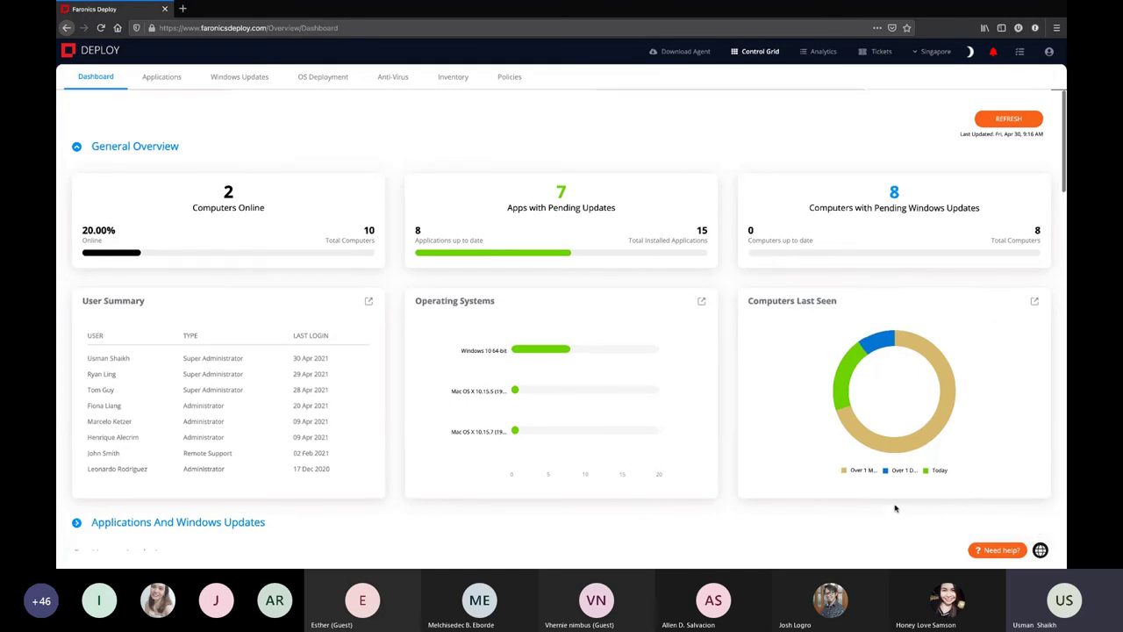
- Expand Applications And Windows Updates and scroll through the dashboard charts
{"action": "left_click", "coordinate": [136, 524]}
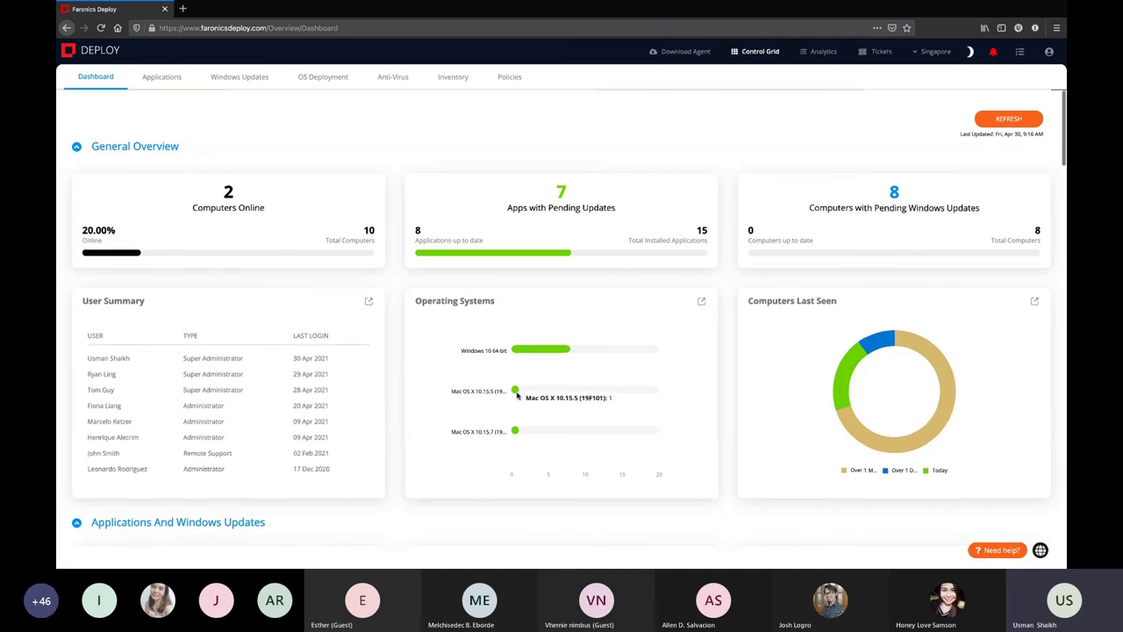
{"action": "scroll", "coordinate": [506, 384], "scroll_direction": "down", "scroll_amount": 3}
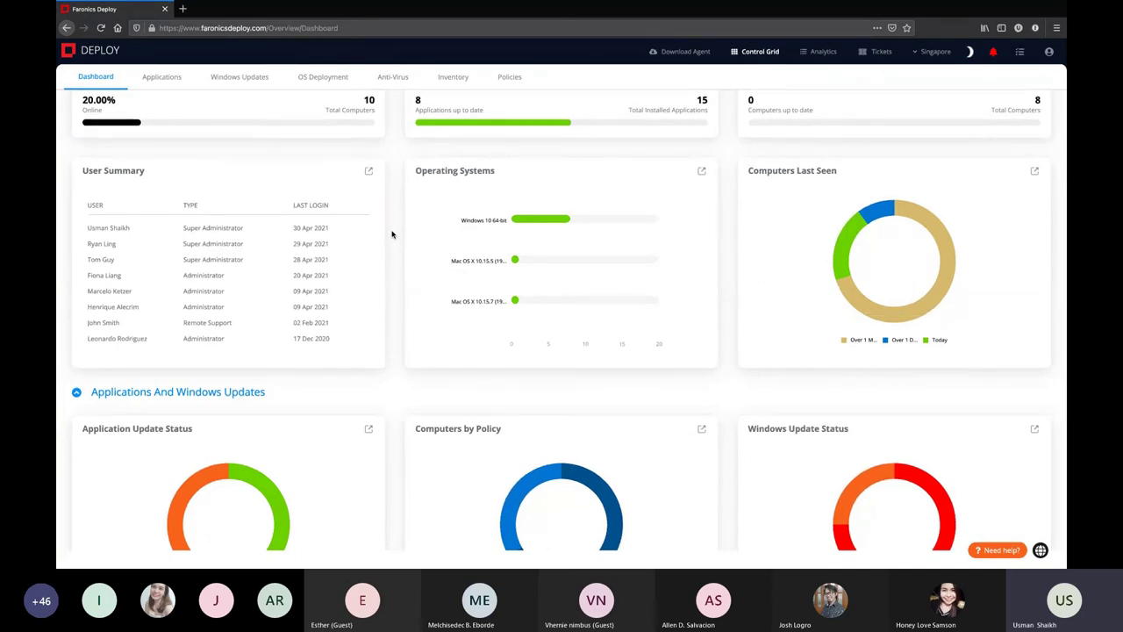
{"action": "scroll", "coordinate": [404, 315], "scroll_direction": "up", "scroll_amount": 3}
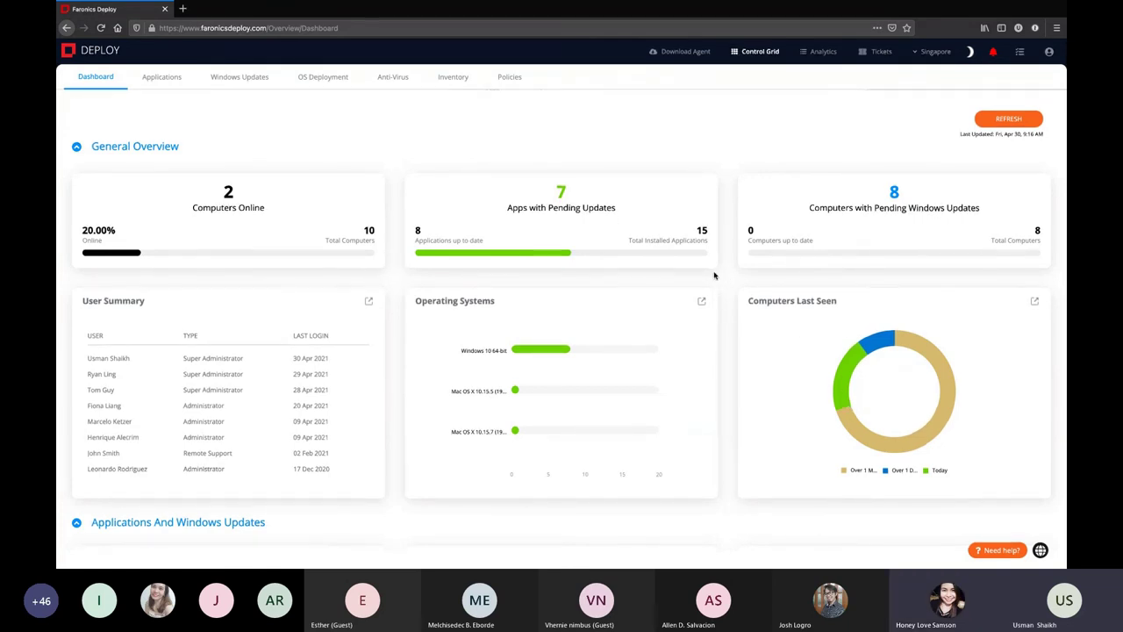
- Switch to the Photos window and show the Faronics Cloud Deploy welcome slide full screen
{"action": "key", "text": "super+Tab"}
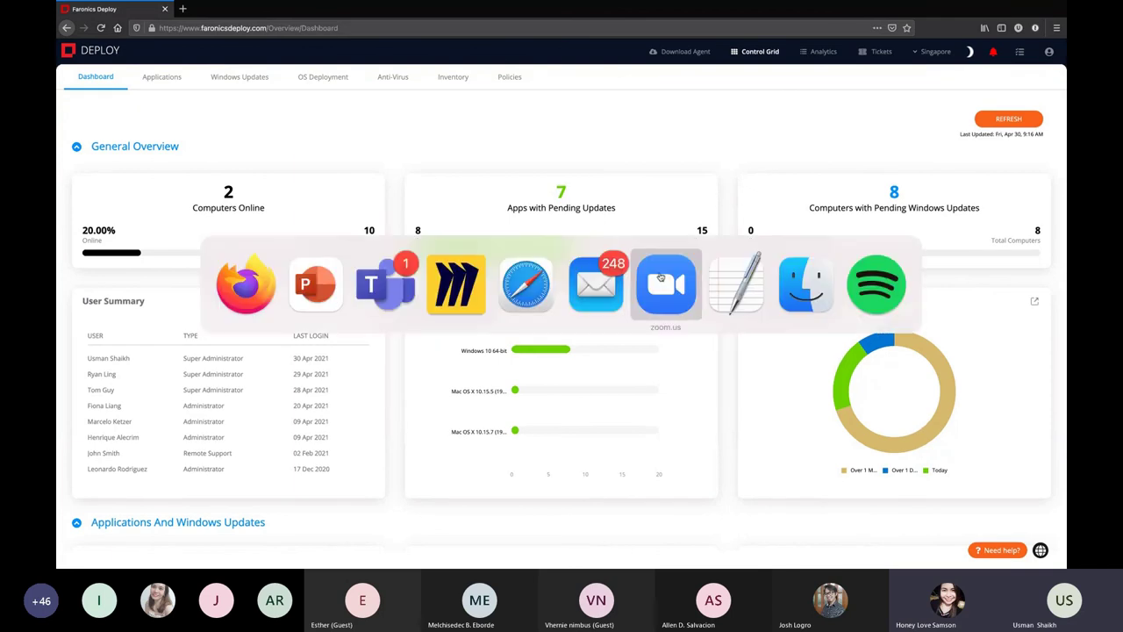
{"action": "left_click", "coordinate": [387, 300]}
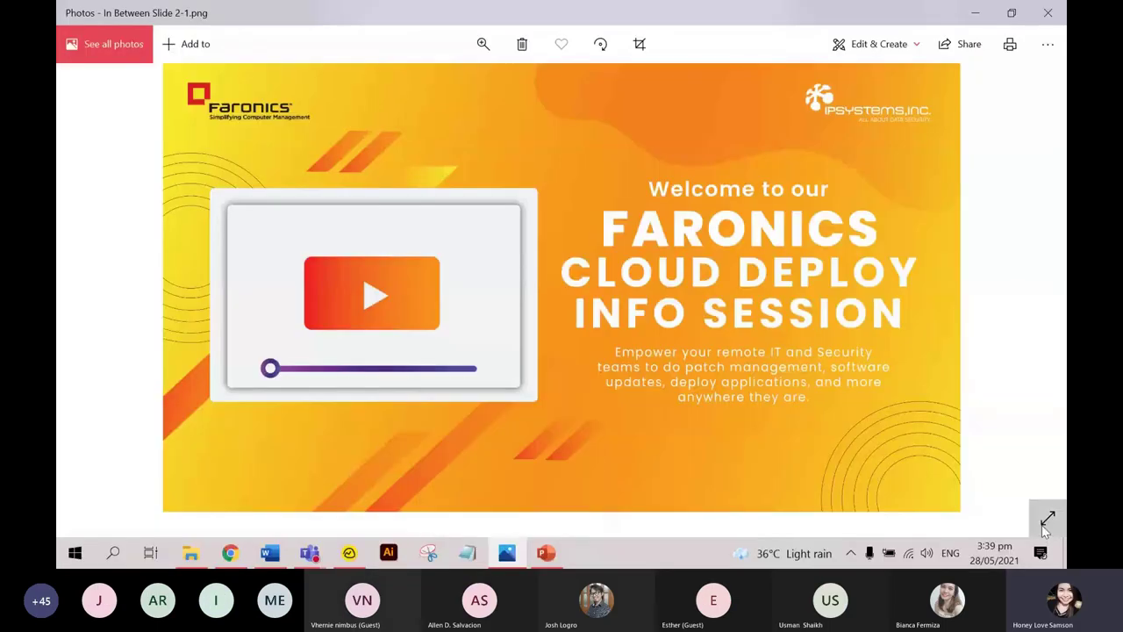
{"action": "left_click", "coordinate": [1047, 520]}
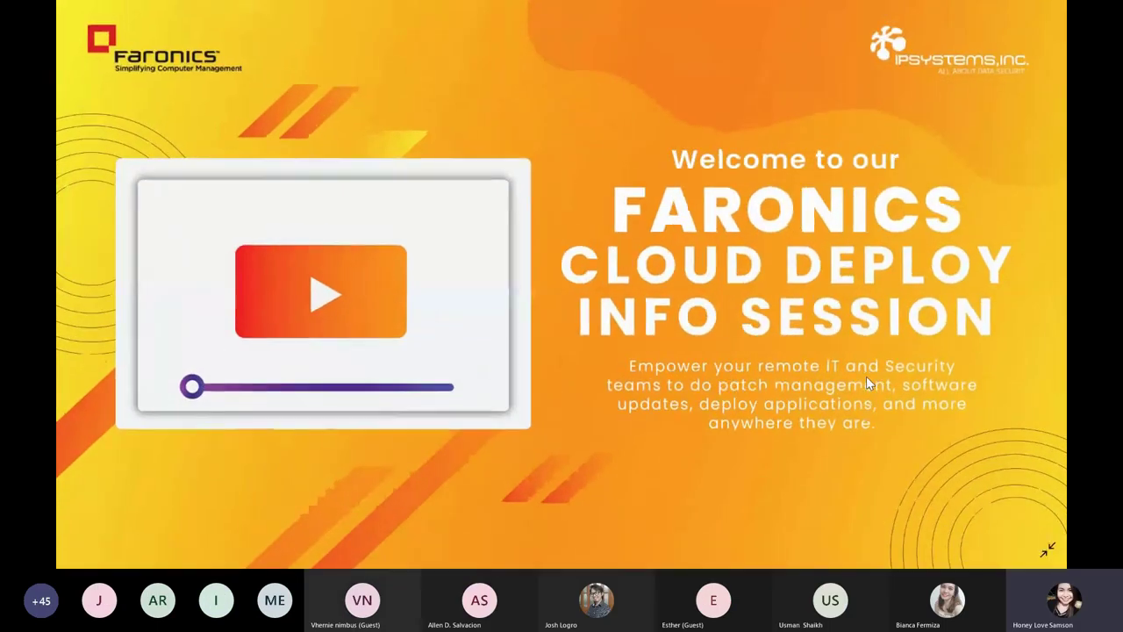